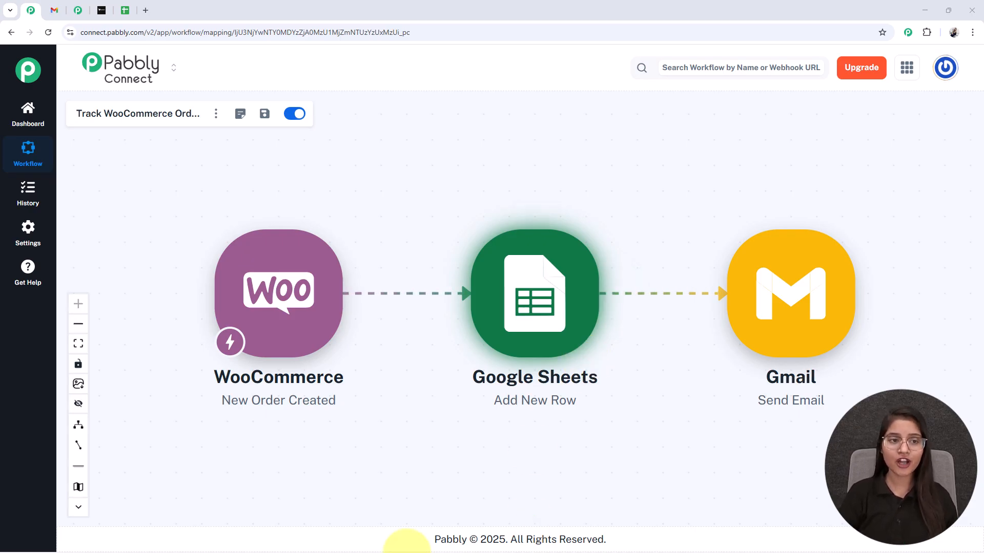
Add Pabbly Connect to the cart and proceed from the cart to checkout
left_click(95, 11)
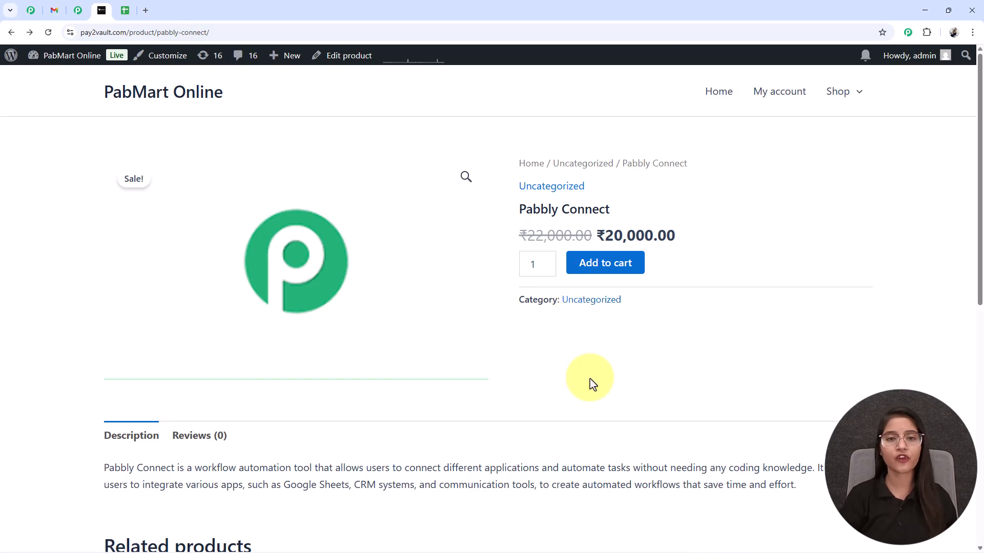
left_click(611, 263)
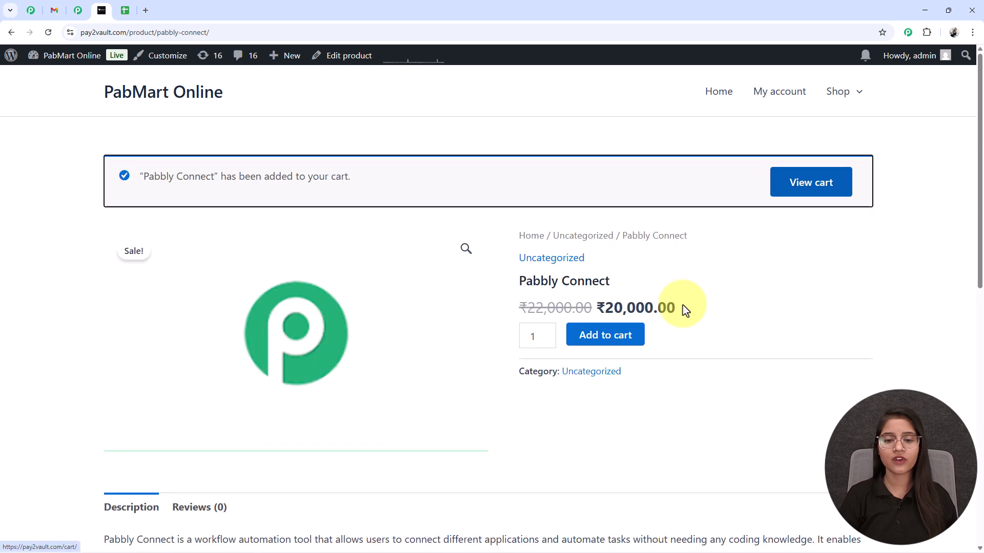
left_click(809, 187)
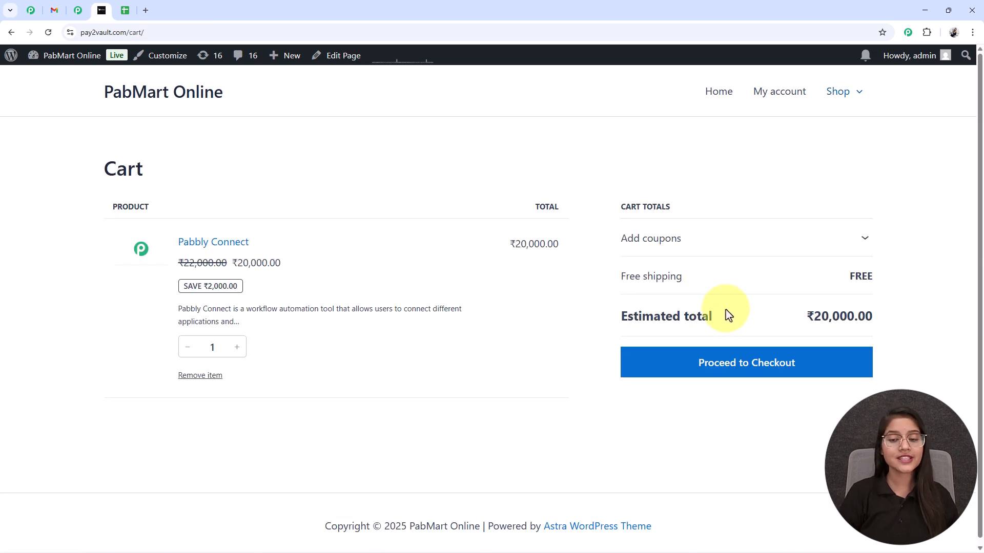
left_click_drag(724, 315, 621, 316)
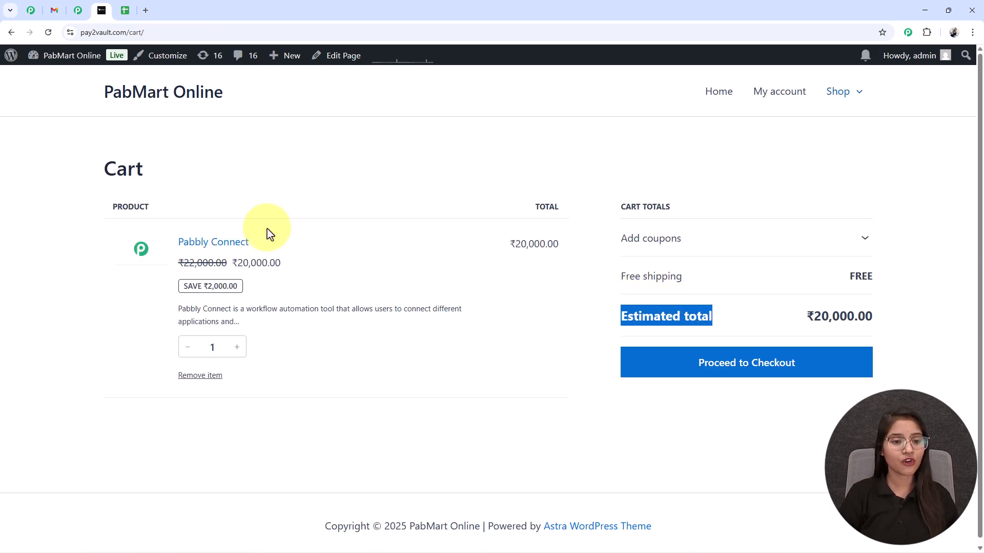
left_click(725, 363)
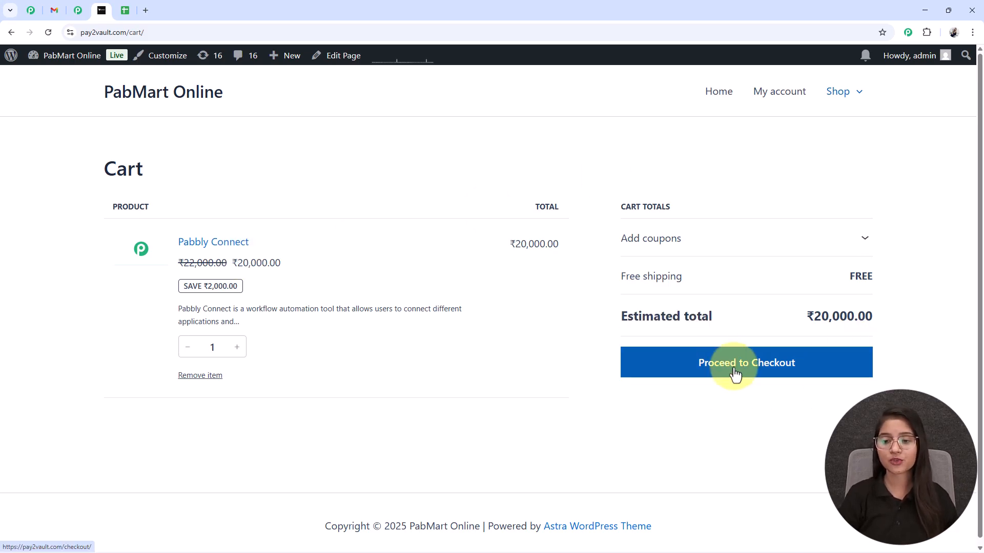
left_click(737, 370)
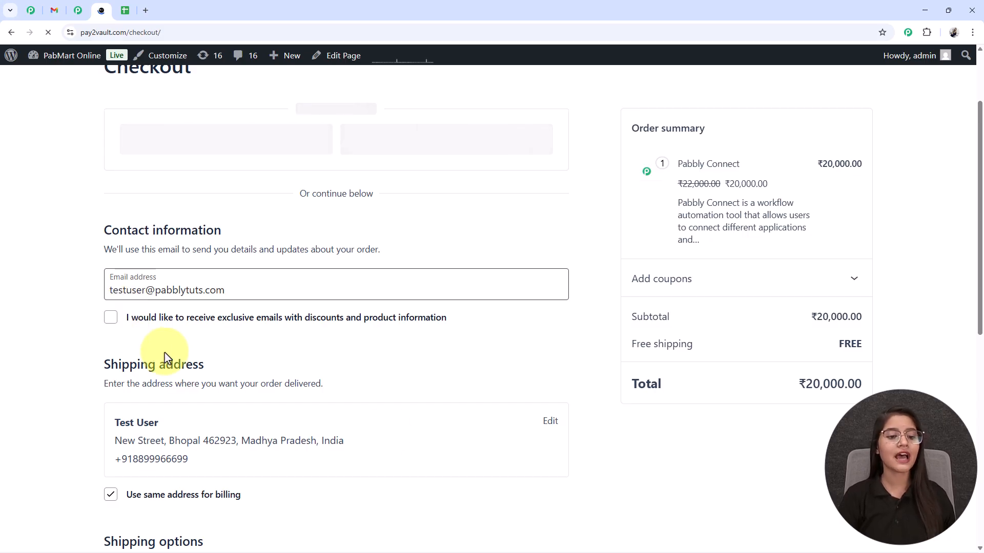
Place the ₹20,000.00 Pabbly Connect order with cash on delivery and view the confirmation
scroll(358, 386, "down", 4)
scroll(198, 270, "up", 2)
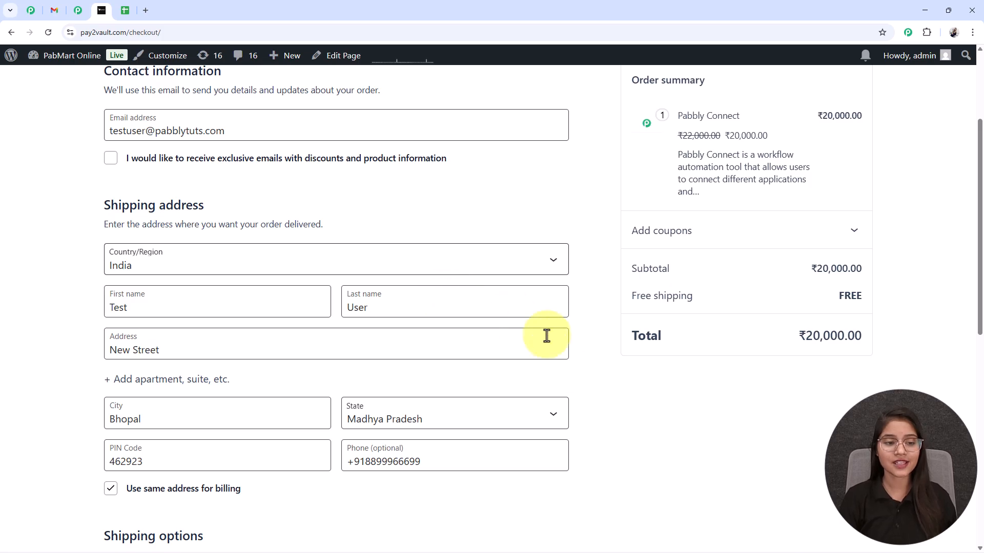
scroll(512, 353, "down", 3)
scroll(432, 397, "up", 2)
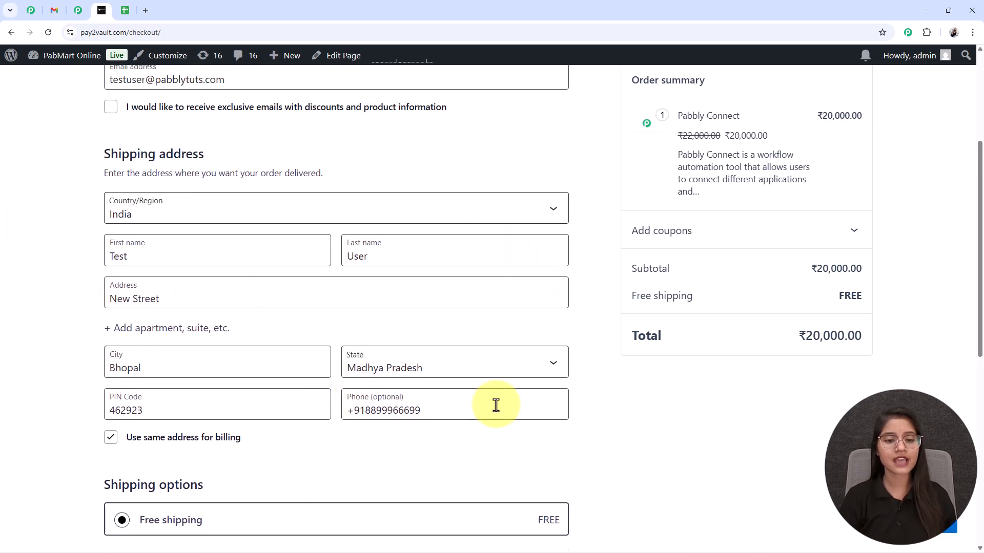
scroll(434, 432, "down", 3)
scroll(304, 370, "down", 3)
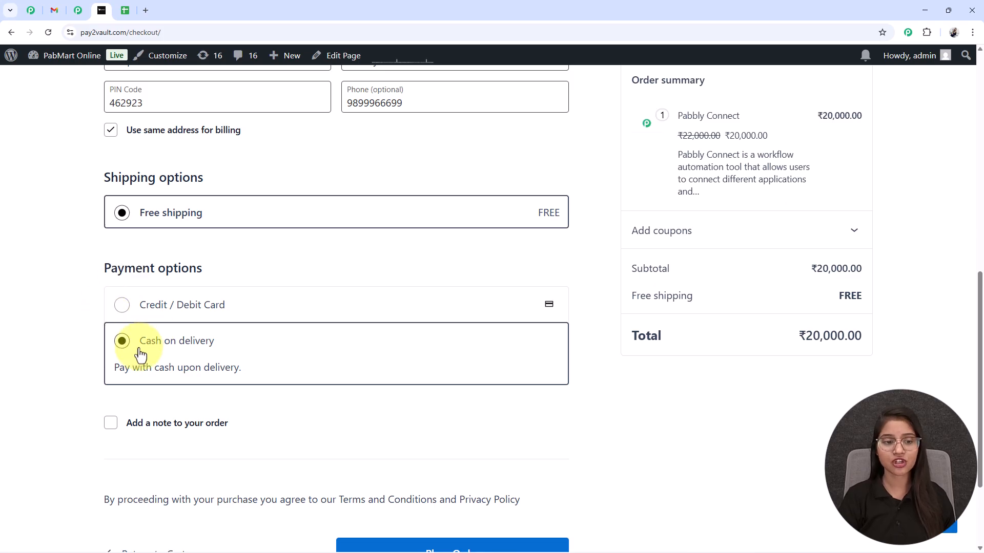
scroll(148, 350, "down", 3)
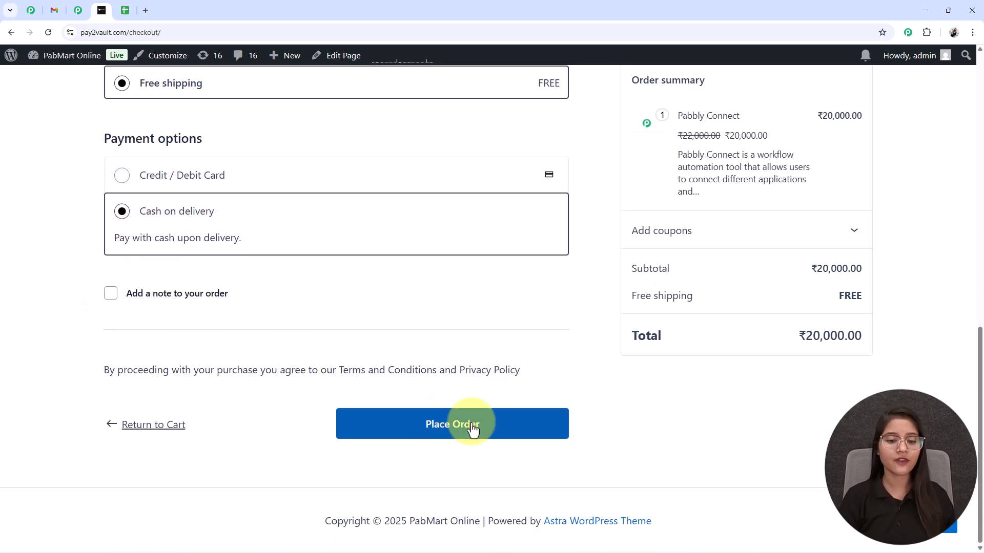
left_click(472, 429)
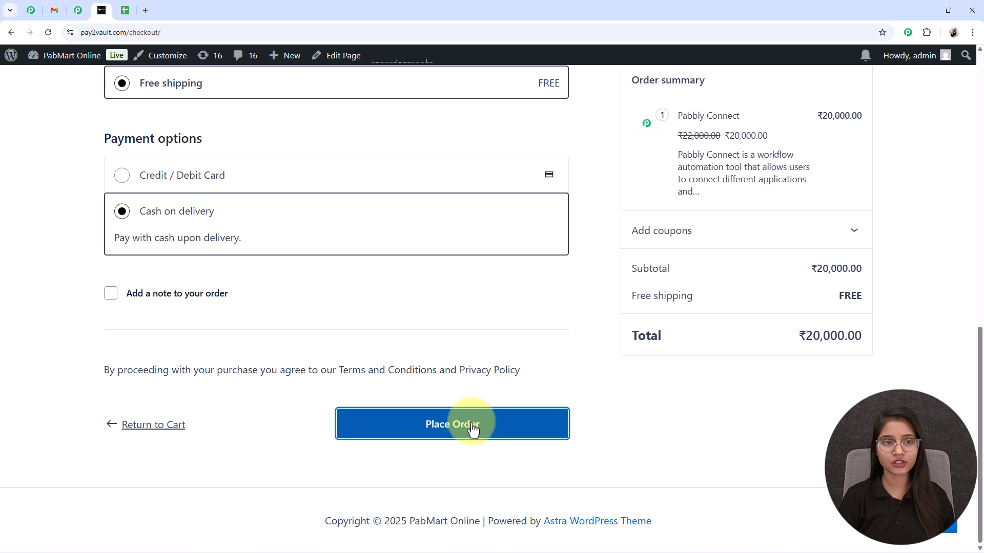
scroll(379, 260, "down", 5)
scroll(317, 286, "up", 4)
scroll(362, 286, "down", 4)
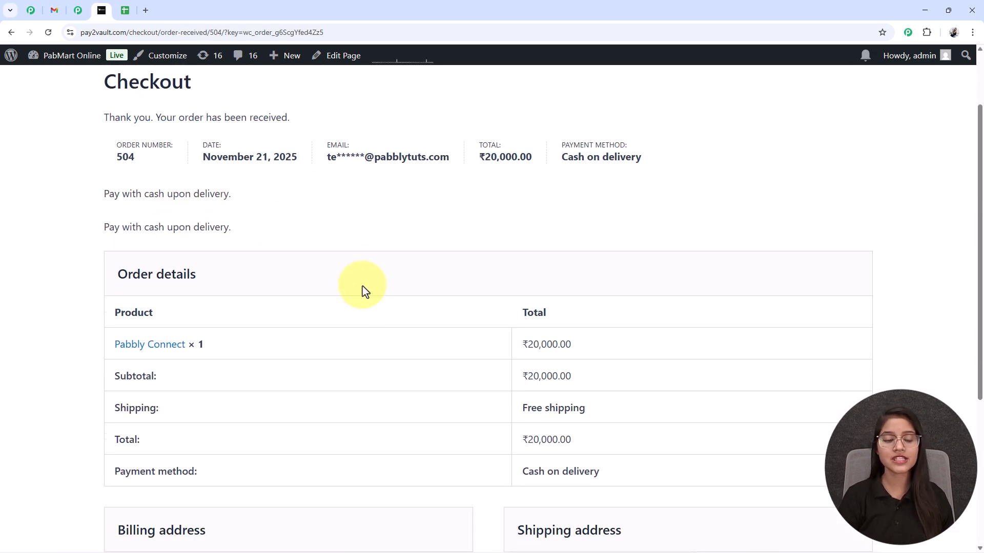
scroll(610, 358, "up", 5)
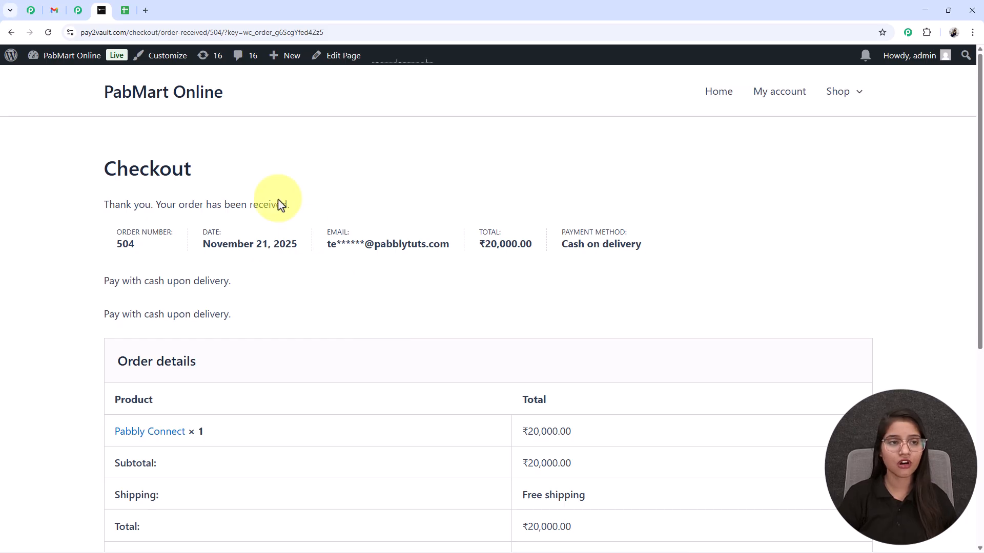
left_click(125, 10)
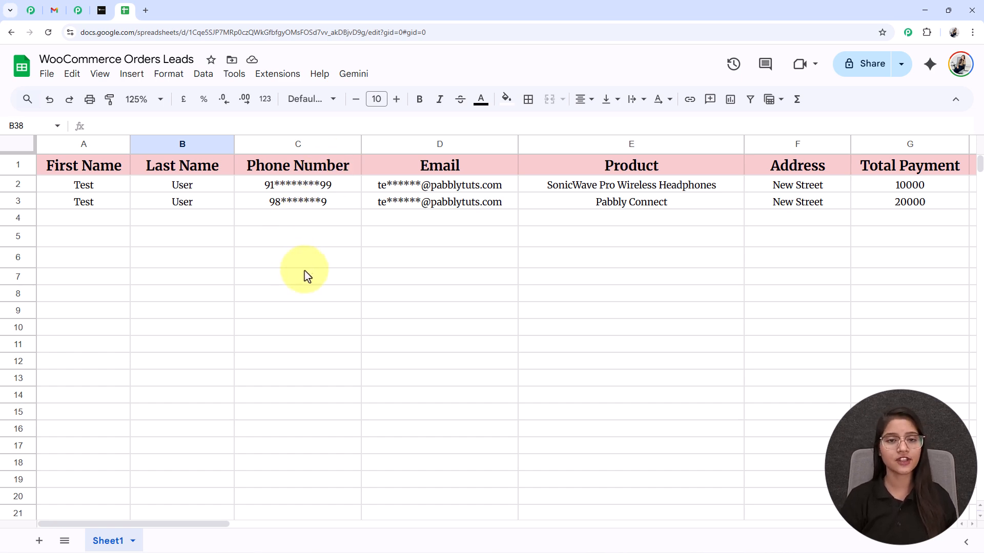
Bring up the Pabbly Connect order-confirmation email in Gmail
left_click(54, 10)
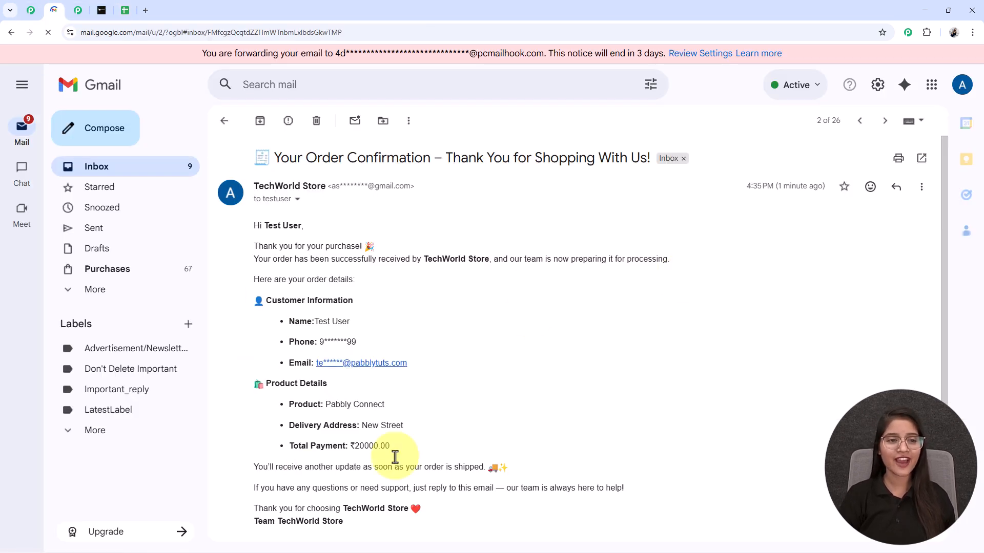
left_click_drag(263, 227, 302, 226)
left_click(361, 337)
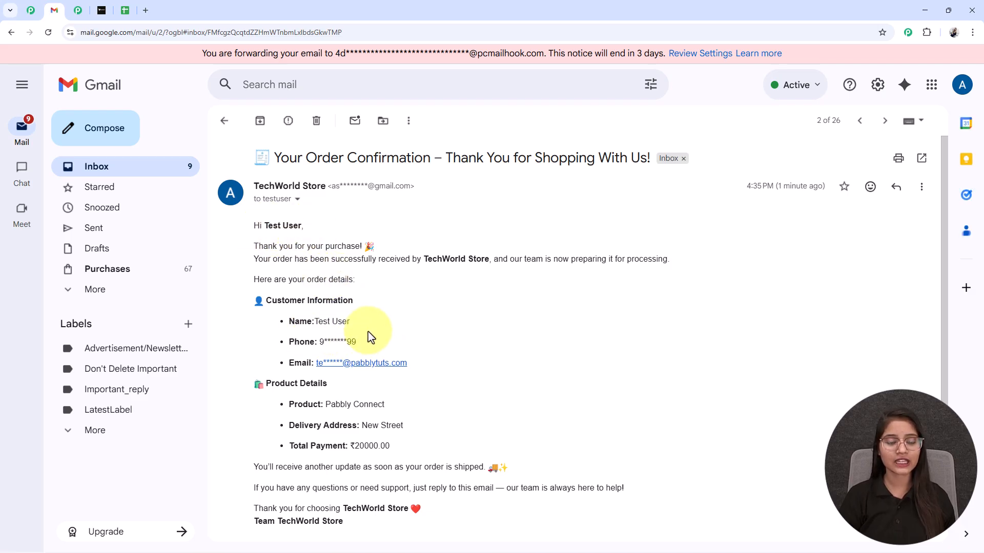
scroll(328, 358, "down", 2)
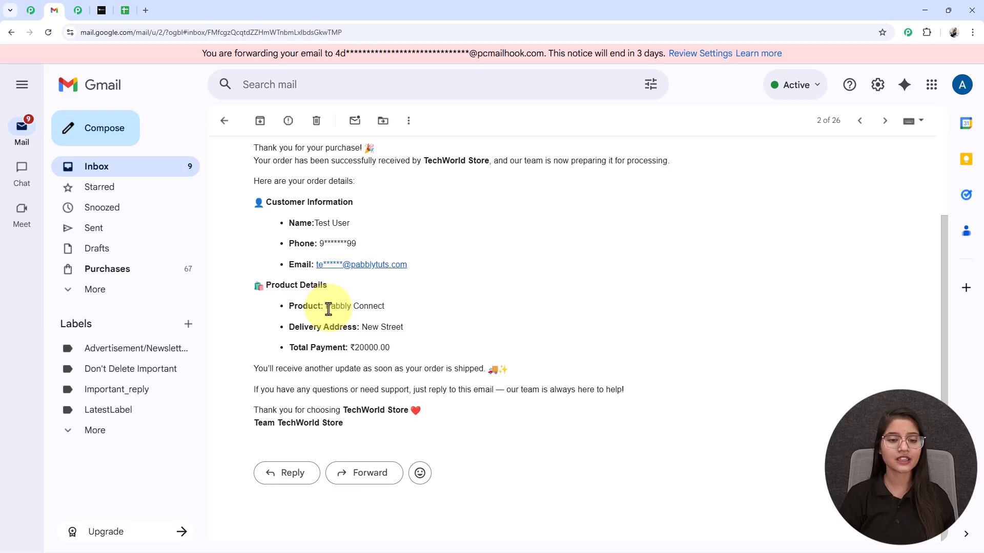
left_click_drag(327, 307, 423, 309)
left_click(391, 327)
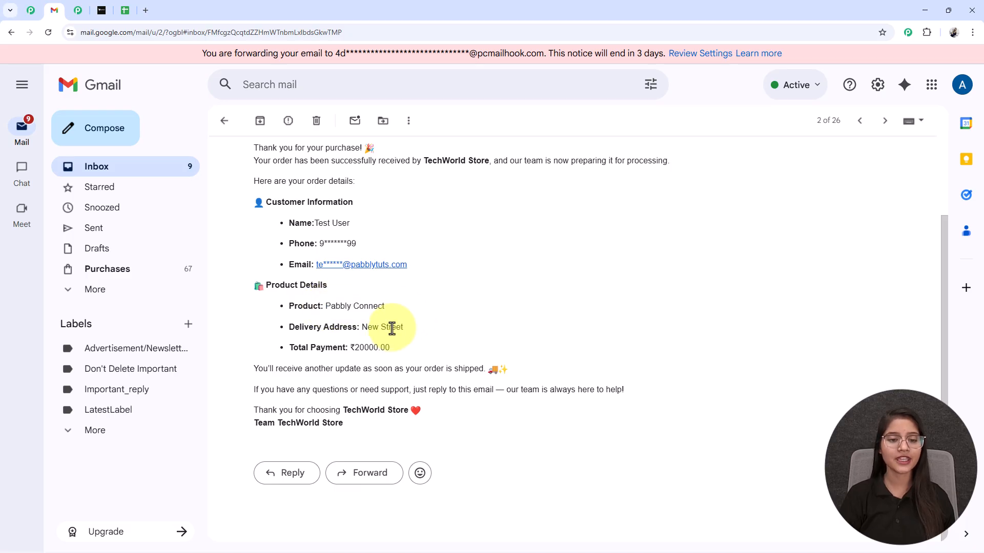
scroll(362, 373, "up", 2)
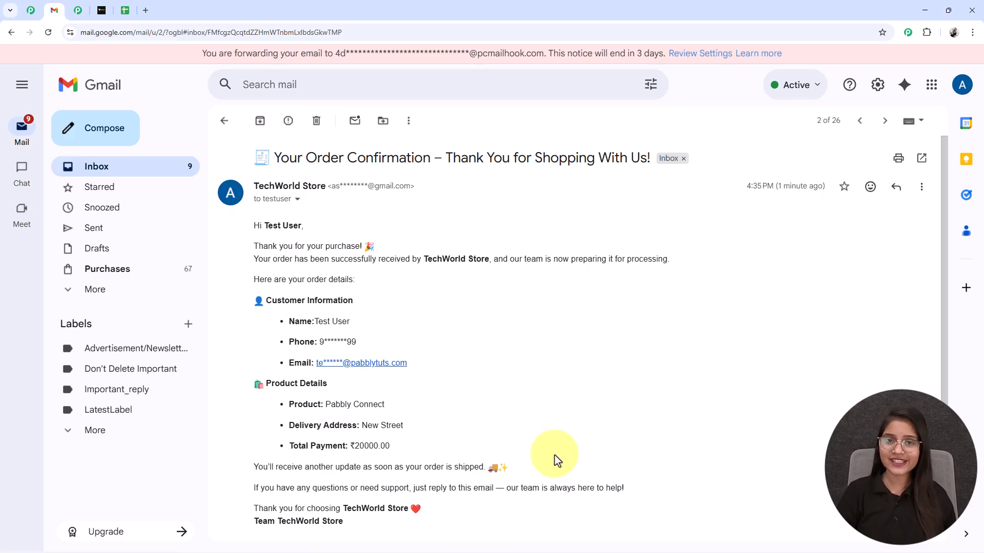
Open pabbly.com/connect in a new tab and scroll through the home page
left_click(145, 11)
left_click(143, 31)
type("pa")
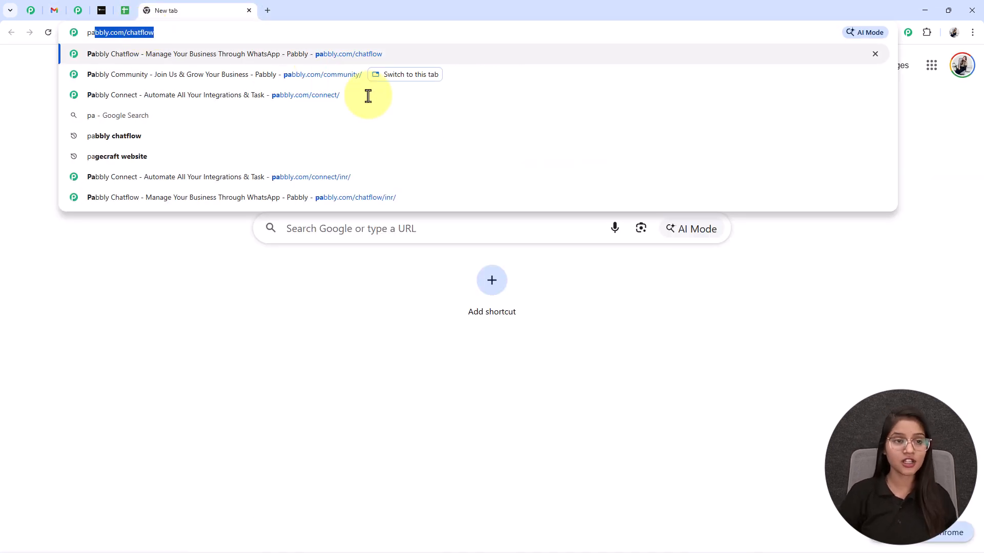
left_click(338, 92)
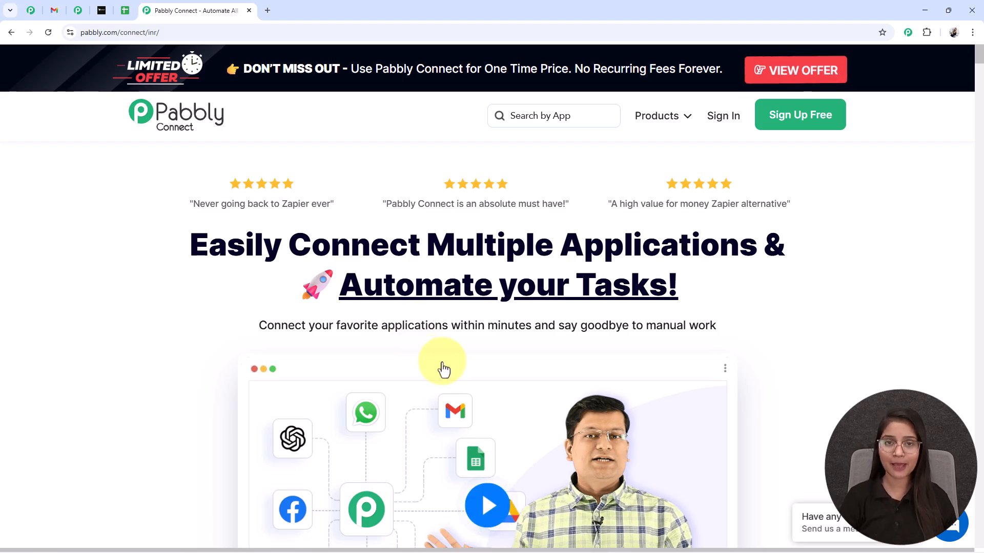
scroll(545, 384, "down", 1)
scroll(546, 385, "down", 1)
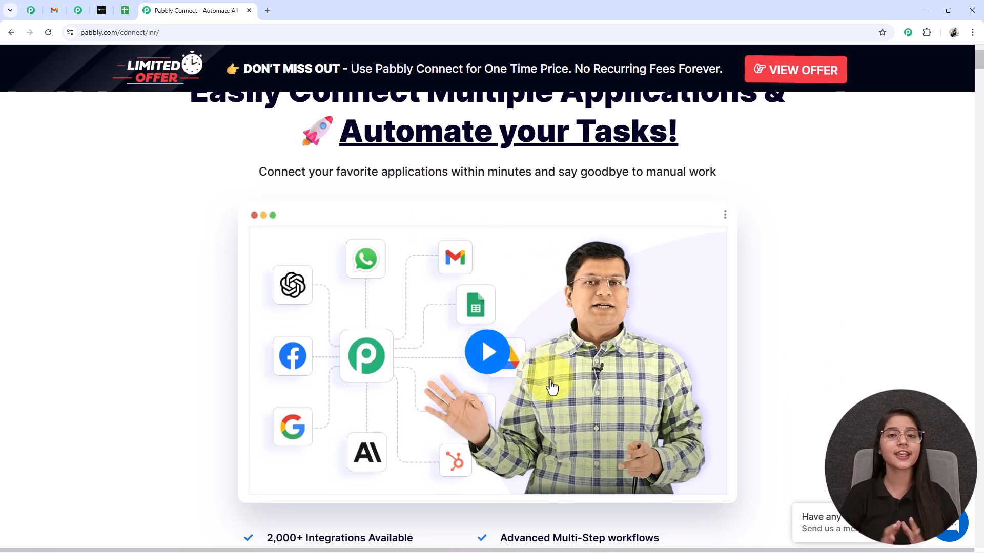
scroll(552, 387, "up", 2)
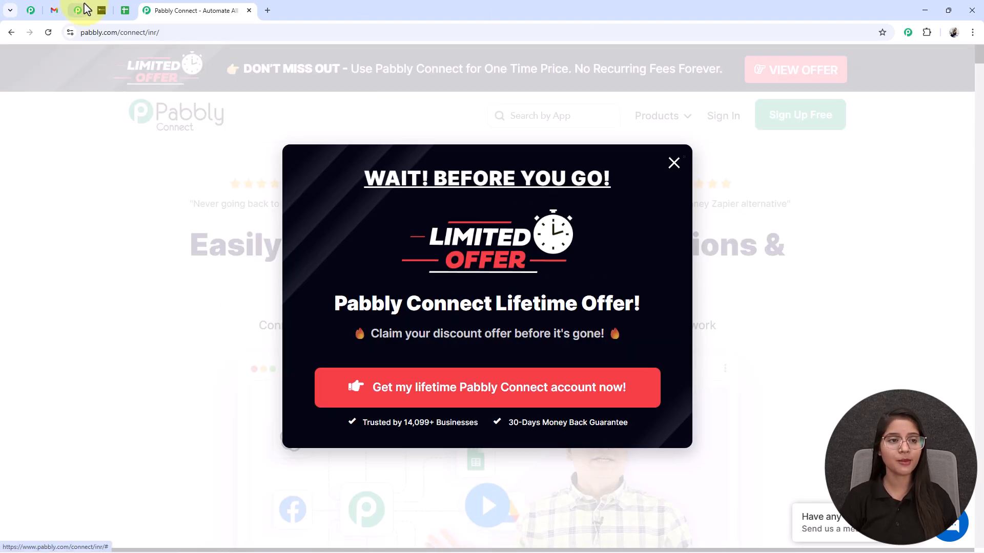
Look over the Pabbly Community page
left_click(78, 11)
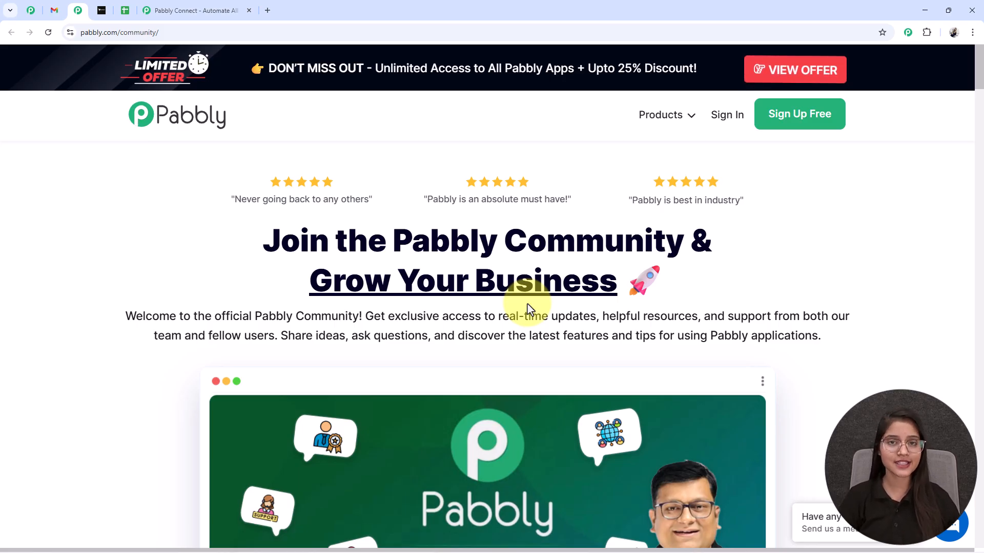
scroll(528, 306, "down", 10)
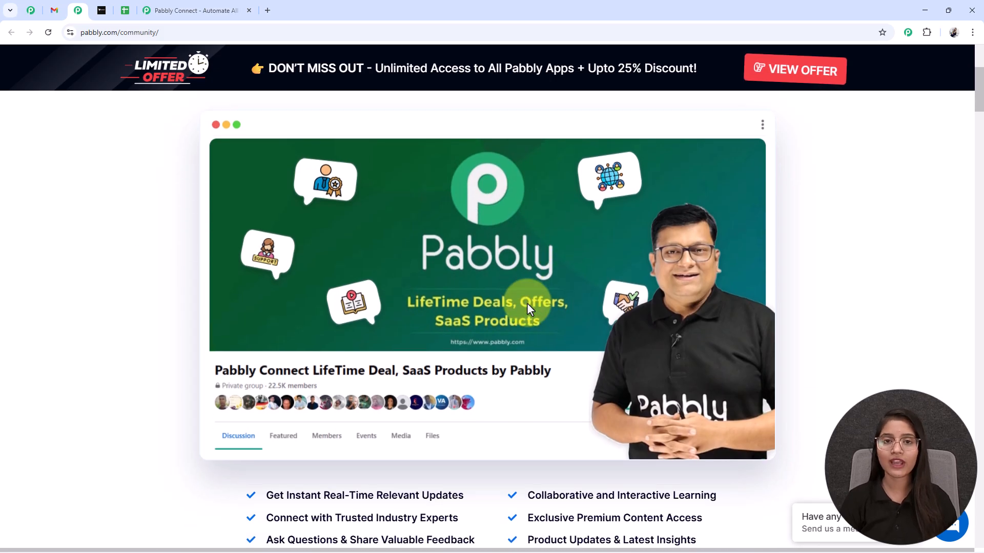
scroll(528, 308, "down", 2)
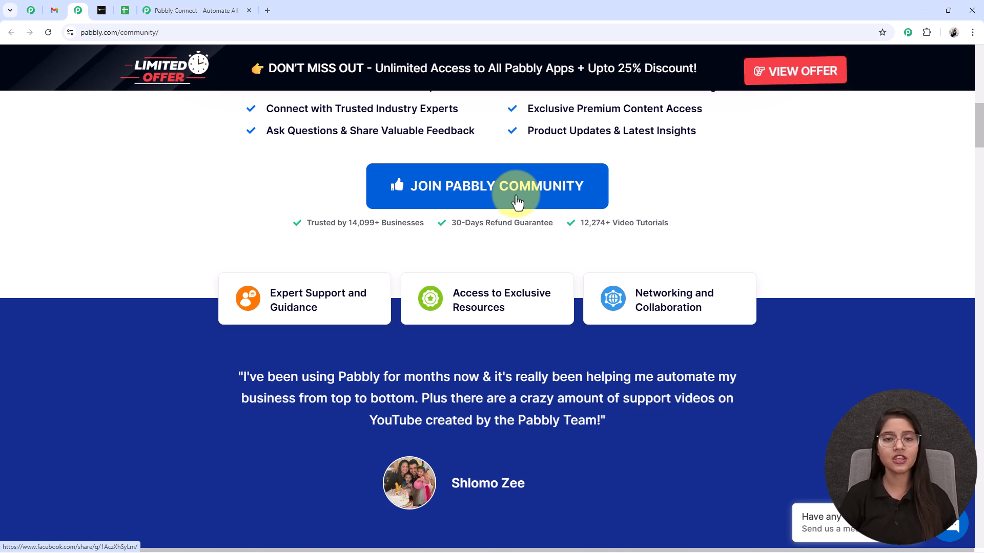
scroll(516, 203, "up", 13)
scroll(518, 195, "down", 1)
scroll(517, 195, "down", 4)
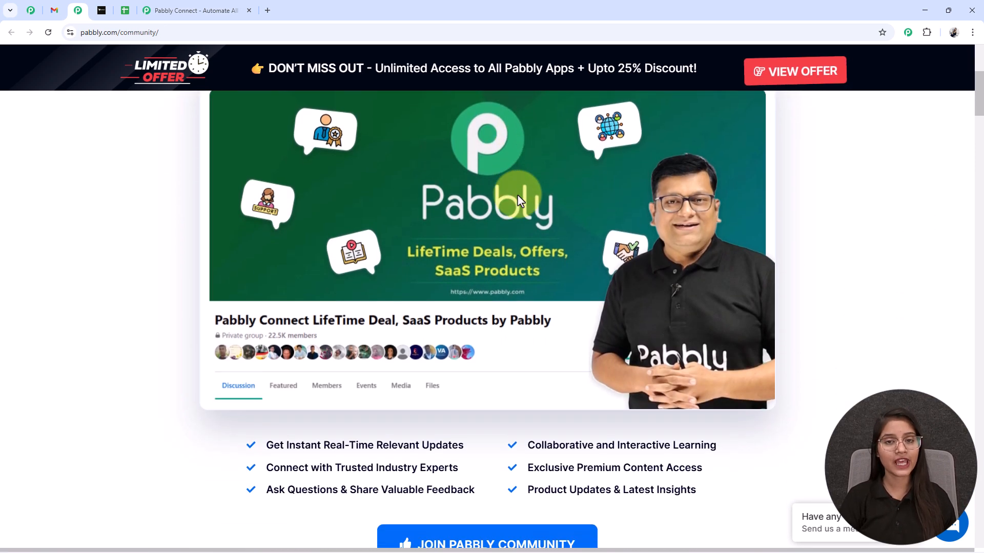
scroll(519, 200, "up", 1)
scroll(397, 362, "down", 3)
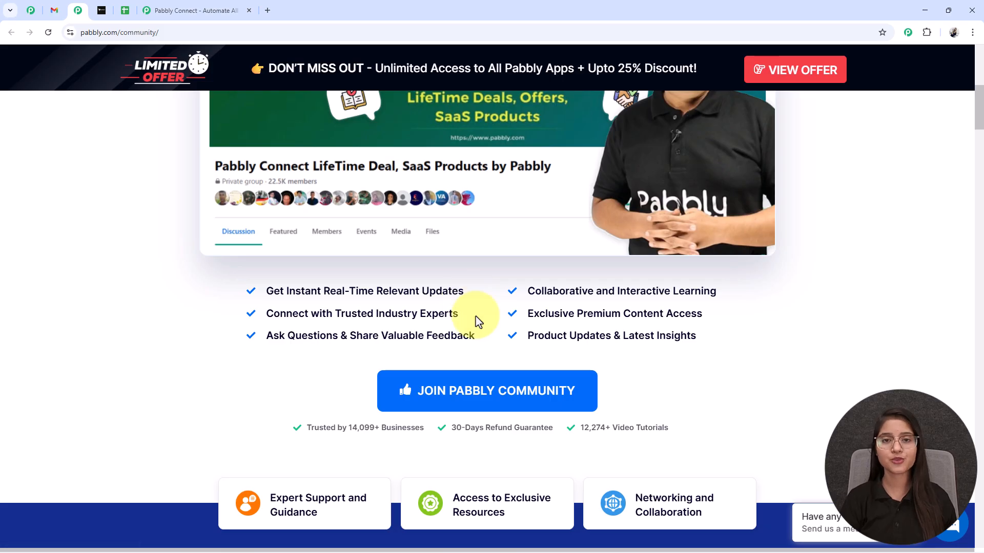
scroll(615, 336, "up", 10)
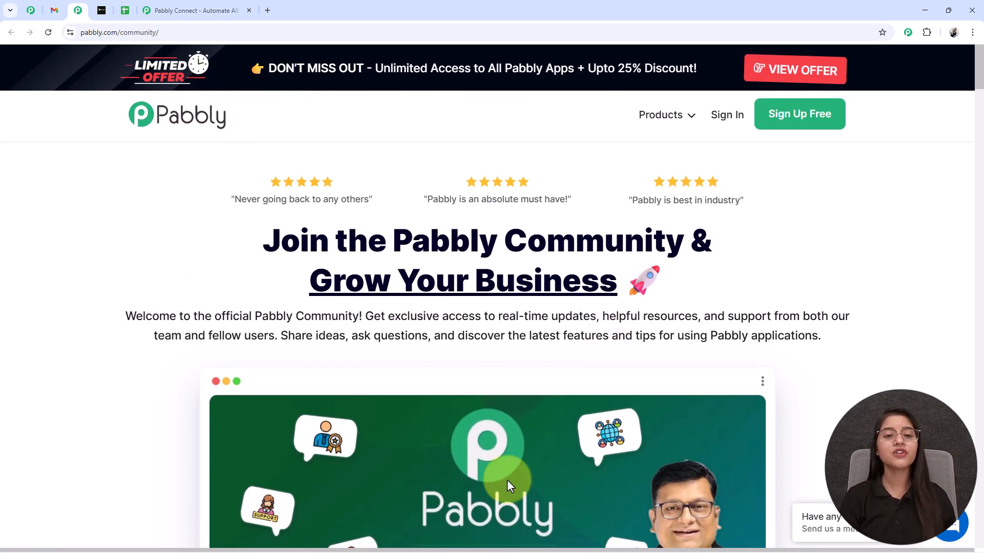
Back on Pabbly Connect, dismiss the limited-offer popup and sign in
left_click(169, 10)
left_click(673, 163)
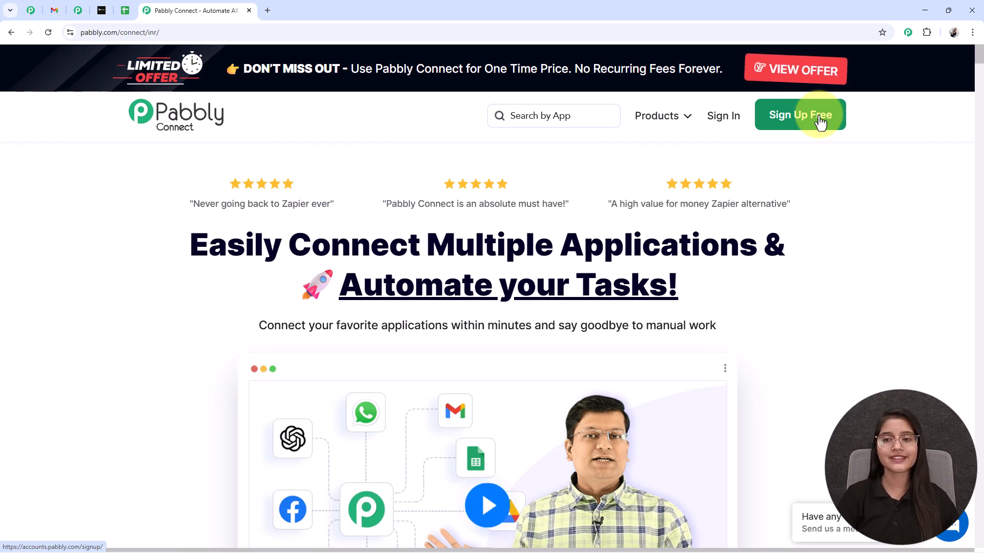
left_click(724, 117)
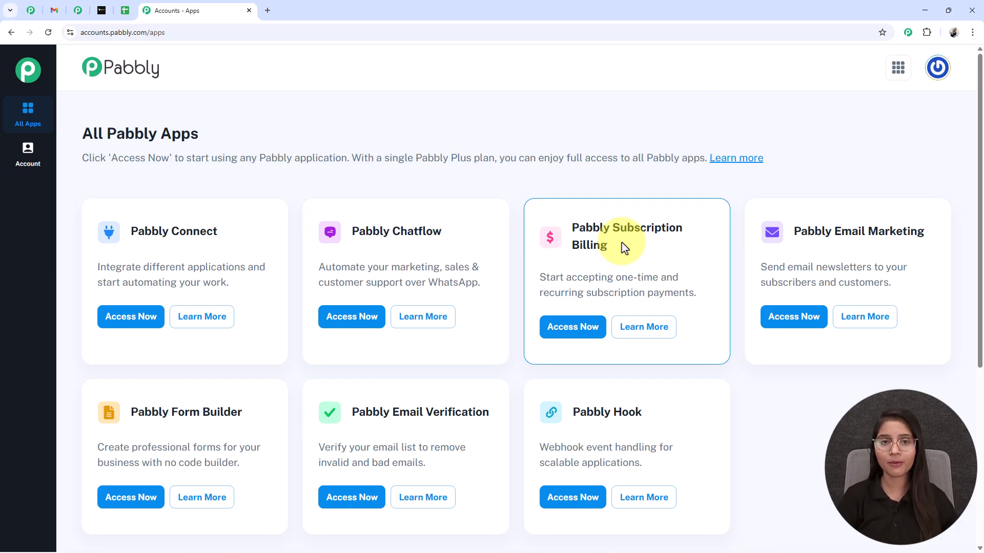
Open Pabbly Connect from the All Pabbly Apps page via Access Now
left_click_drag(126, 227, 240, 251)
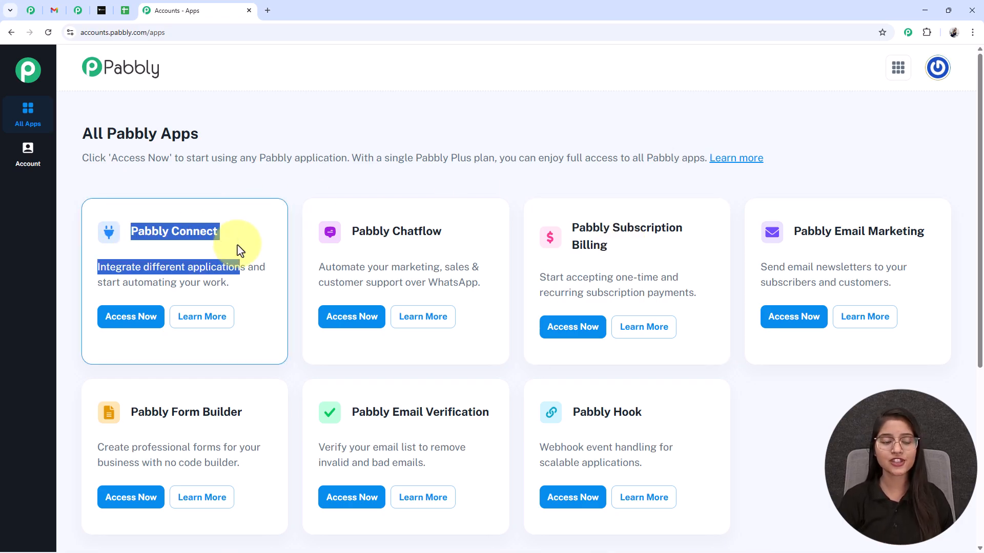
left_click(236, 242)
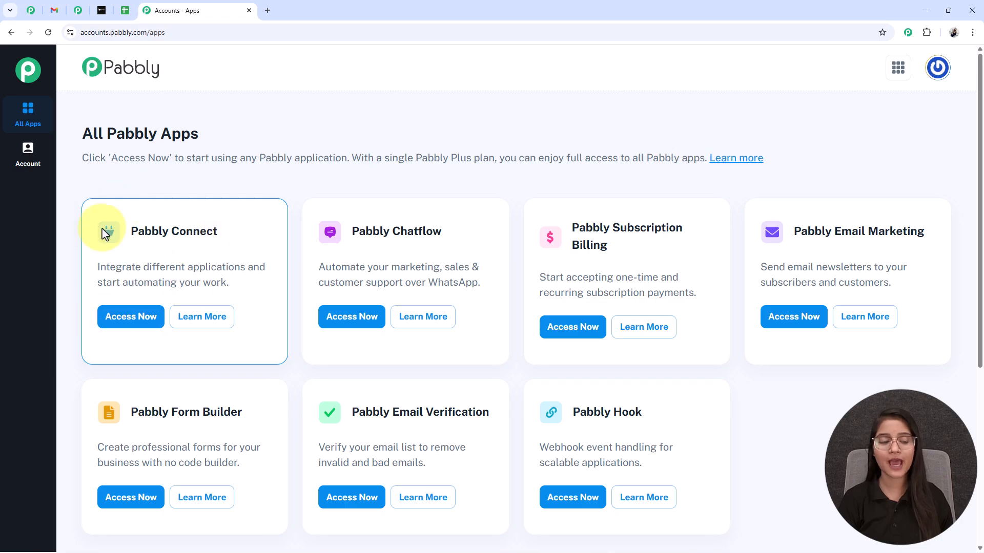
left_click(131, 320)
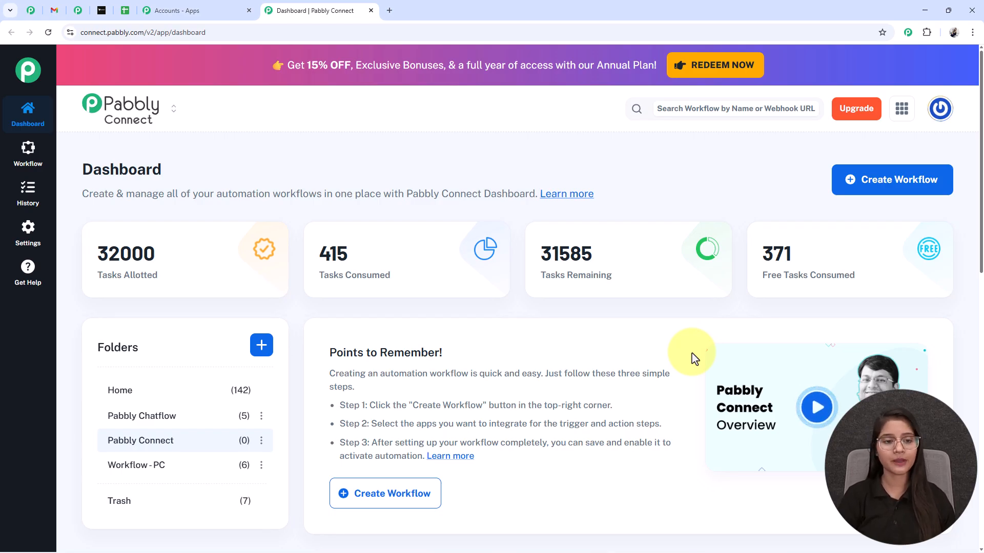
Point out the task counters (32000 allotted, 415 consumed, 31585 remaining), then cancel Create Folder
left_click_drag(107, 252, 186, 282)
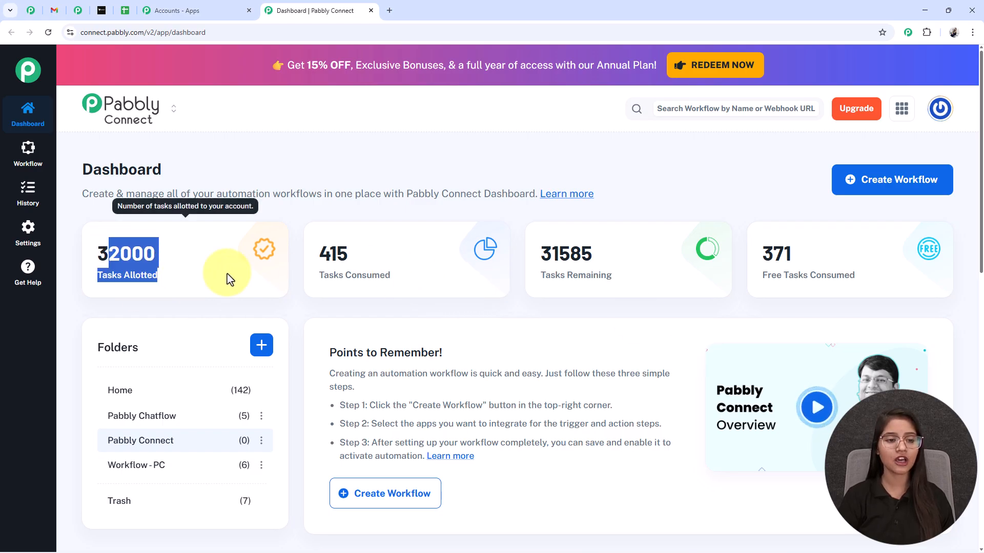
left_click_drag(319, 252, 428, 292)
left_click_drag(539, 252, 631, 287)
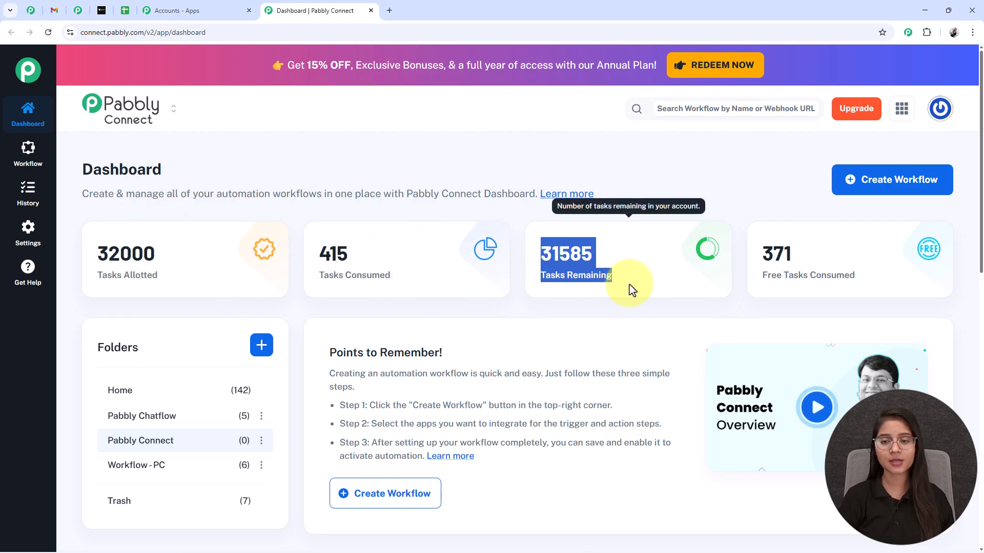
left_click_drag(773, 254, 871, 293)
left_click(870, 294)
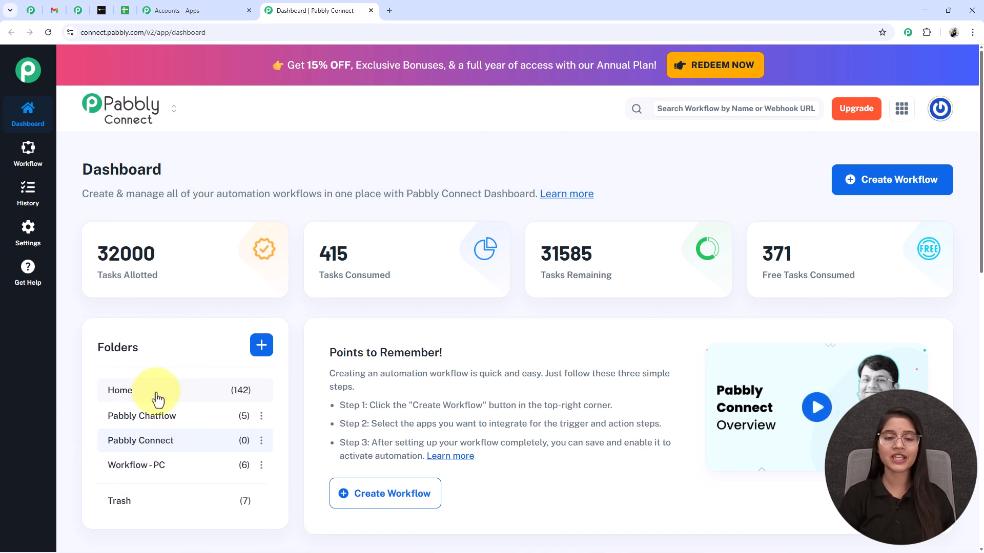
left_click(262, 346)
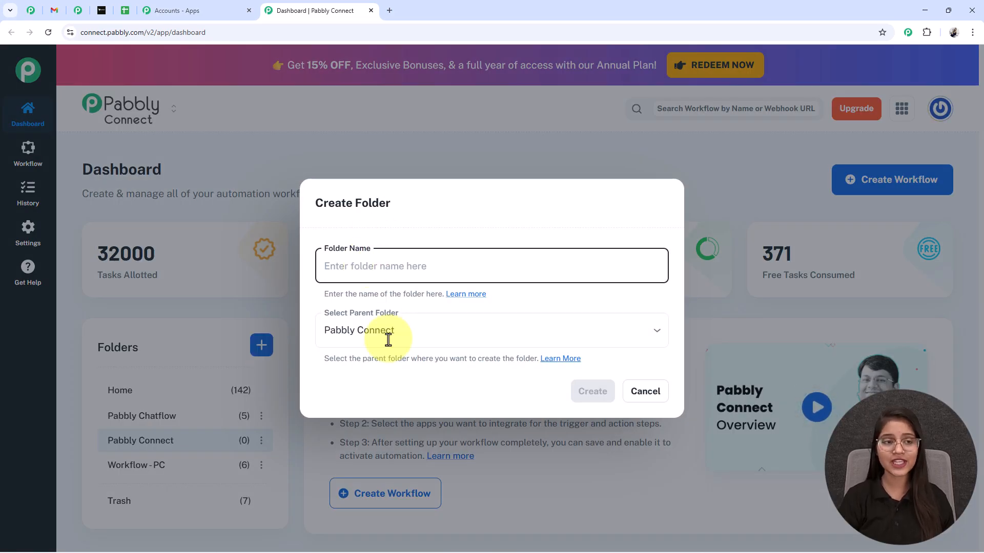
left_click(648, 397)
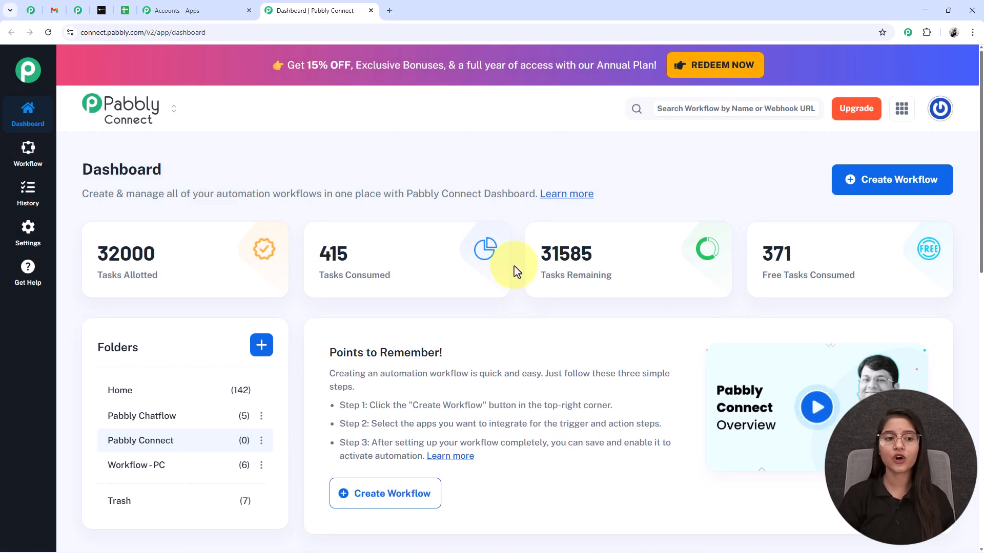
Create a New (Beta) workflow 'Track WooCommerce Orders in Google sheets & Send Email Using Pabbly' in folder Pabbly Connect
left_click(905, 190)
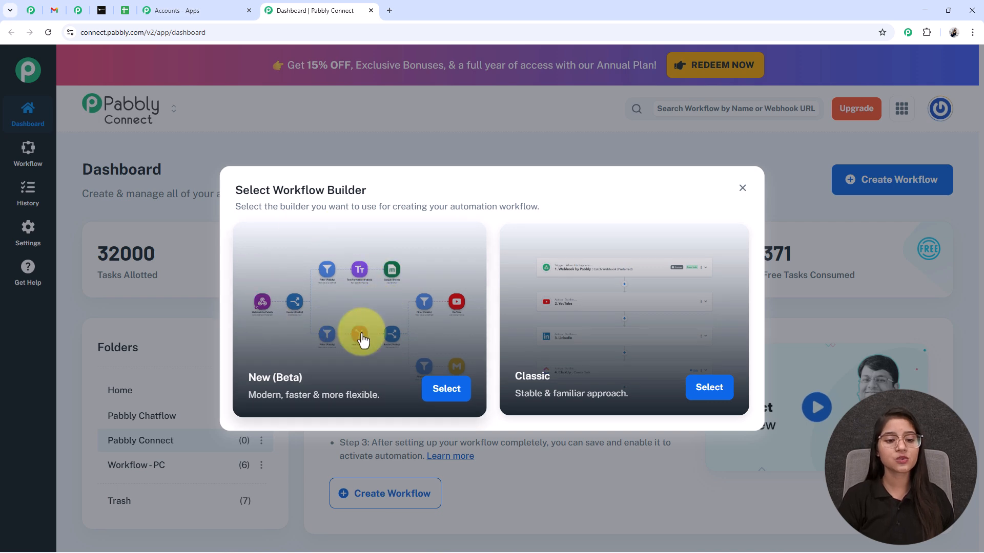
left_click(436, 403)
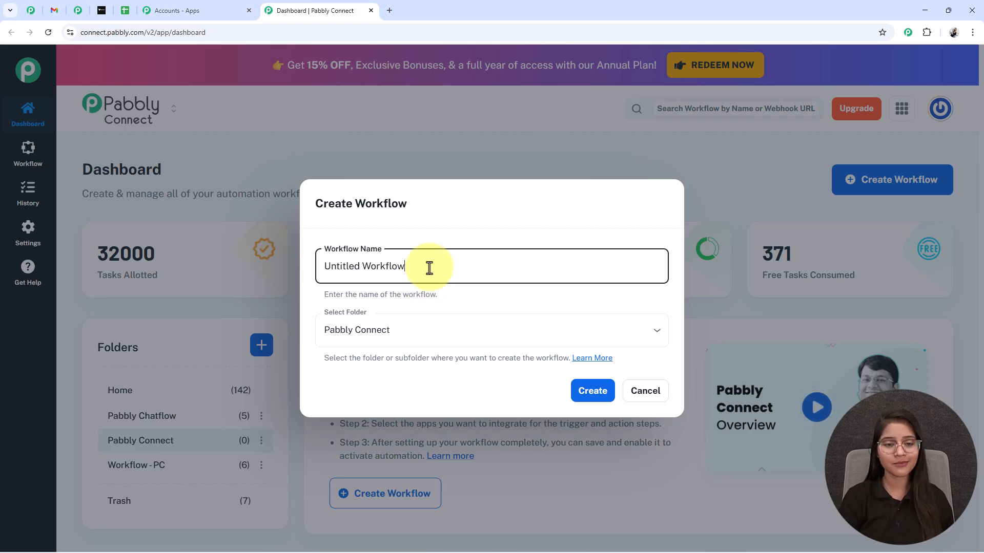
left_click_drag(428, 267, 307, 269)
type("Track WooCommerce Orders in Google sheets & Send Email Using Pabbly")
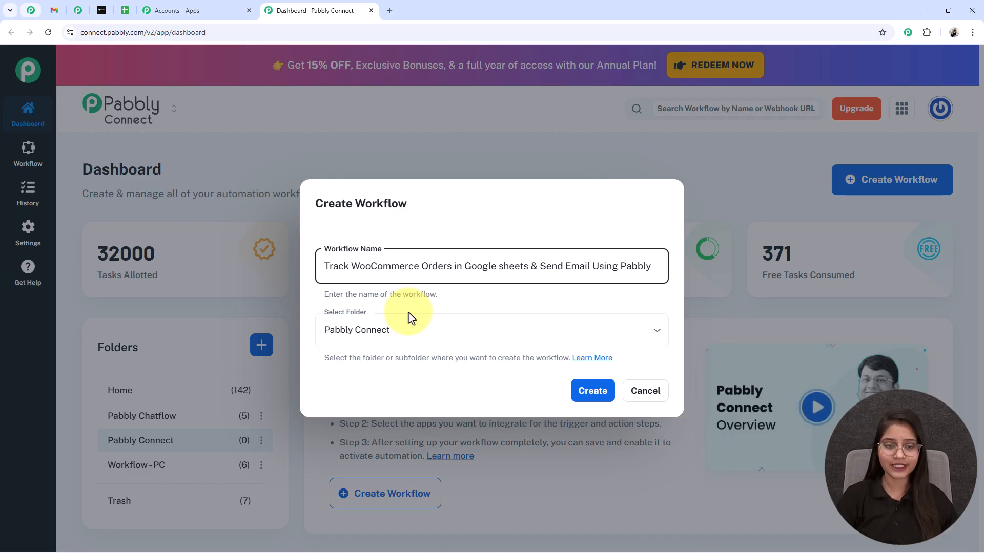
left_click(408, 326)
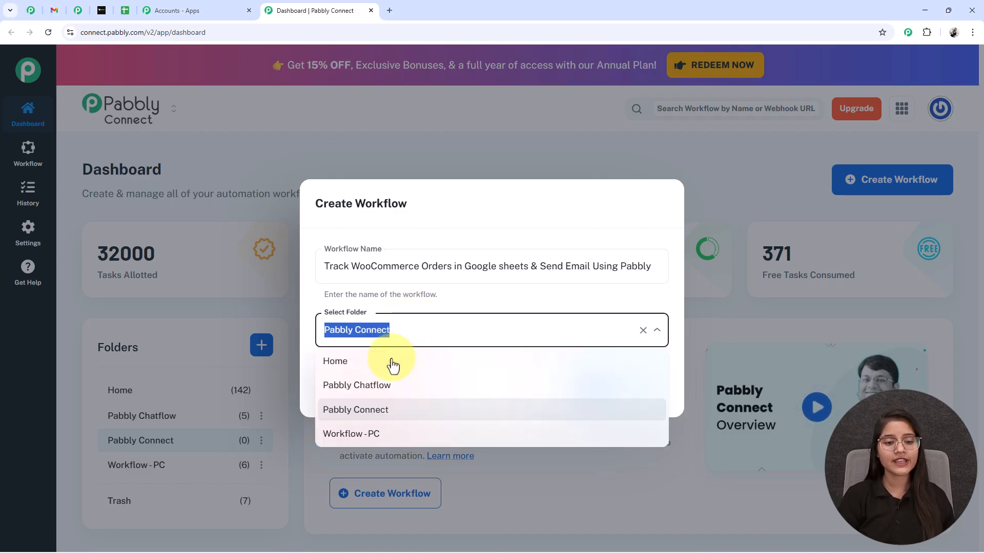
left_click(389, 411)
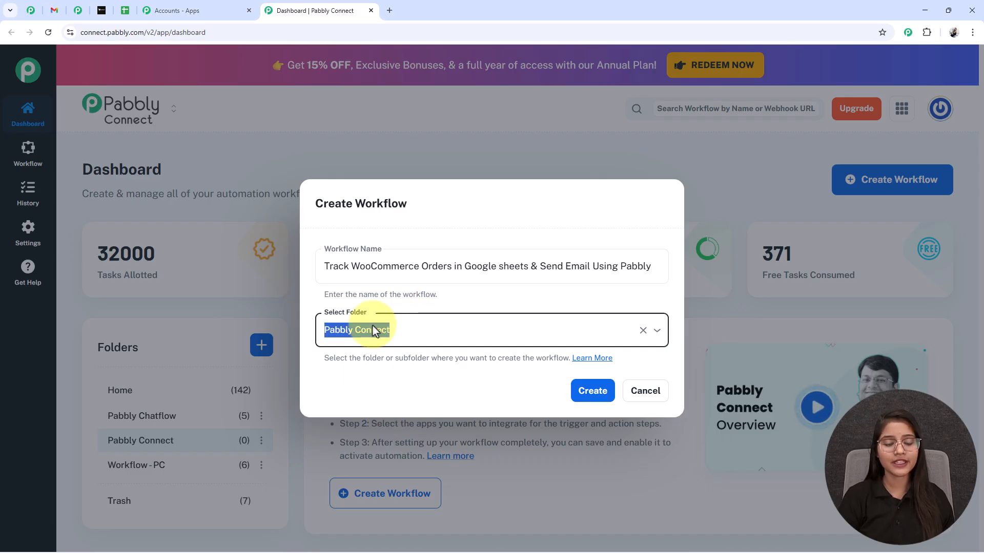
left_click(594, 391)
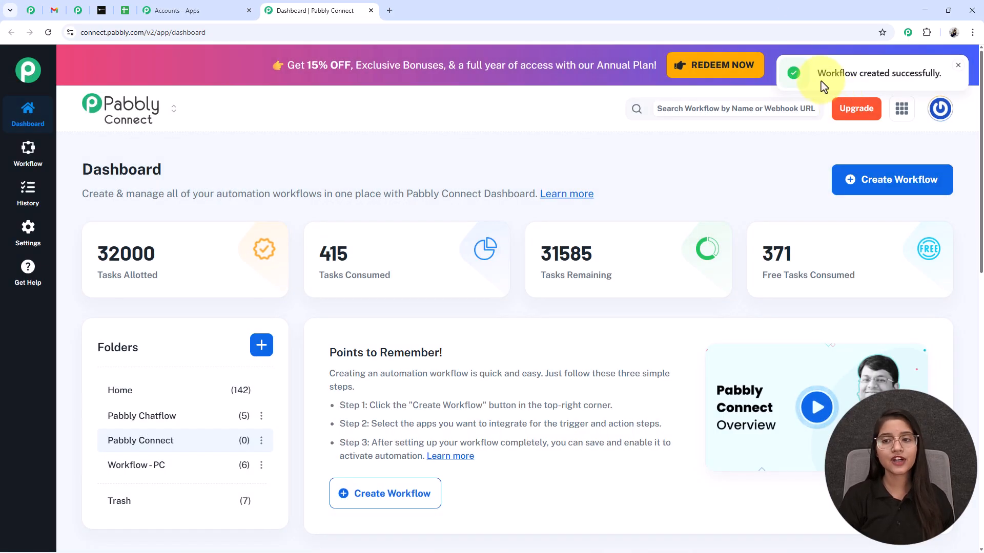
Set WooCommerce as the trigger app with the New Order Created event
left_click_drag(817, 71, 941, 70)
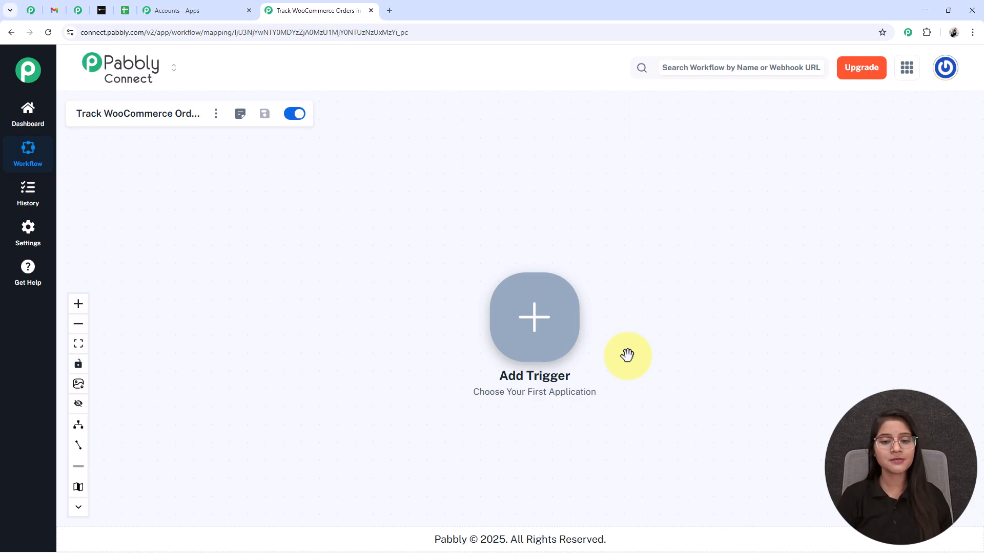
left_click(554, 321)
left_click(598, 139)
type("woo")
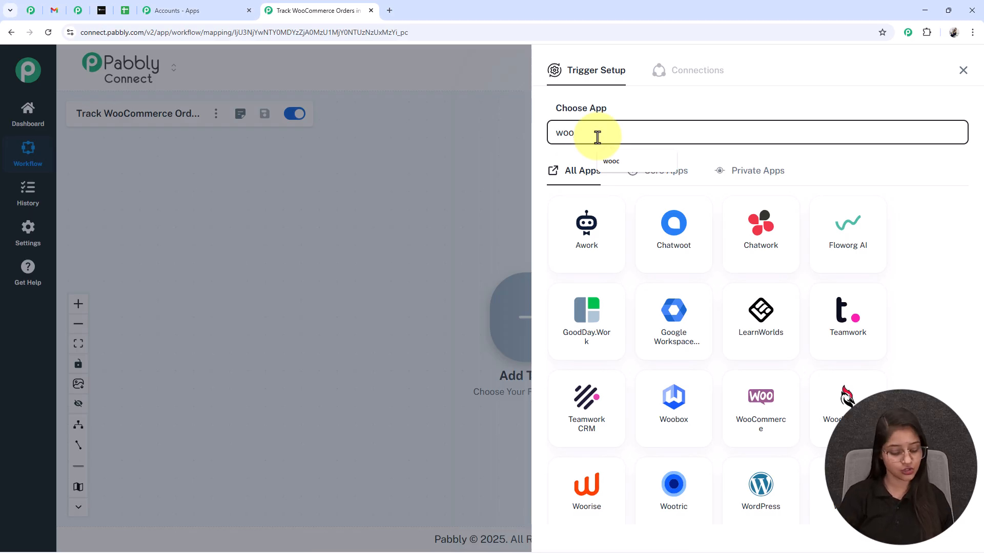
type("com")
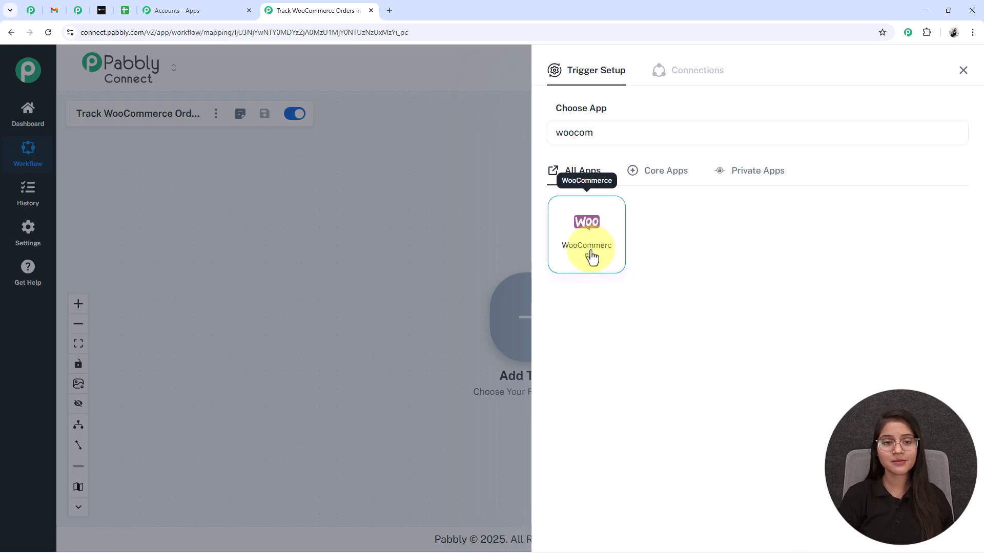
left_click(592, 258)
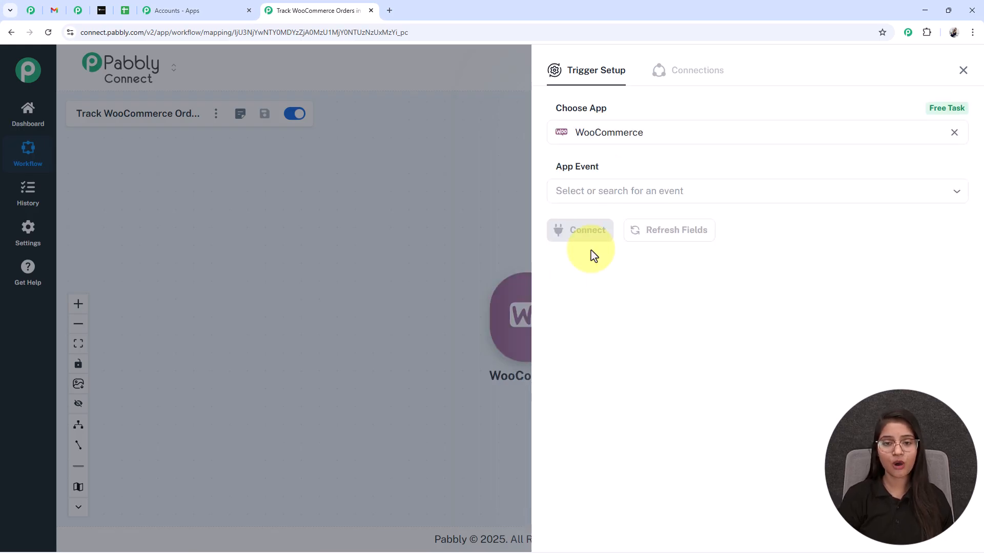
left_click(574, 192)
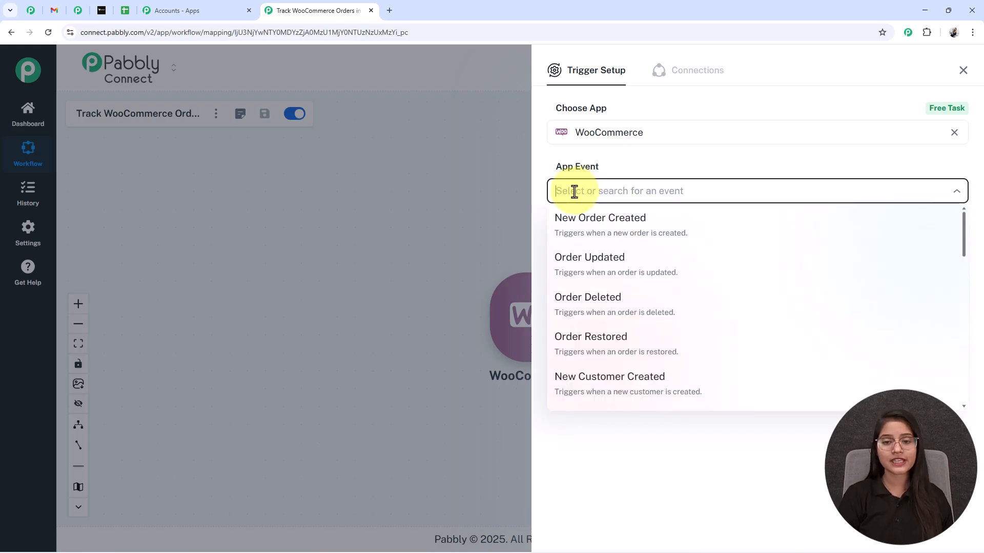
left_click(588, 233)
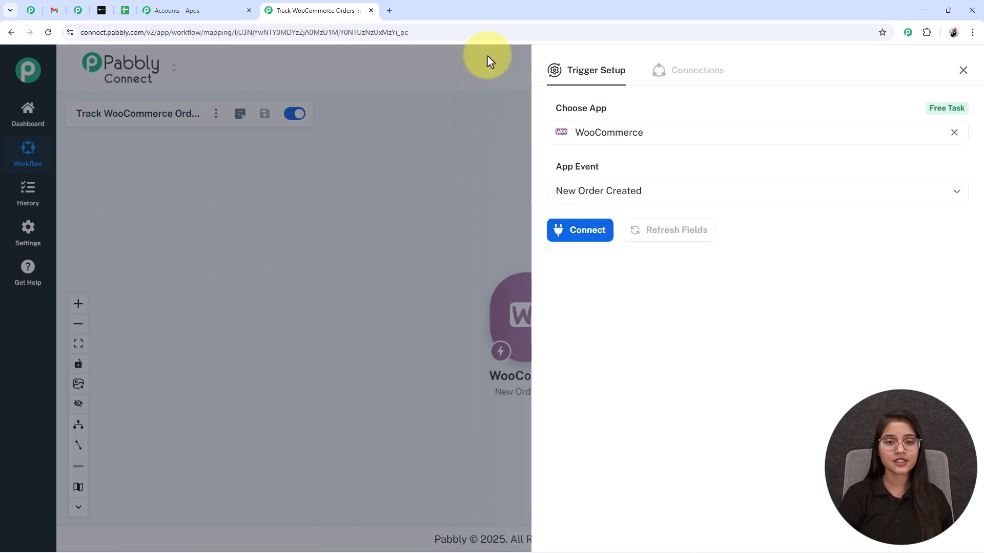
Connect the trigger, copy its webhook URL and start waiting for a webhook response
left_click(564, 243)
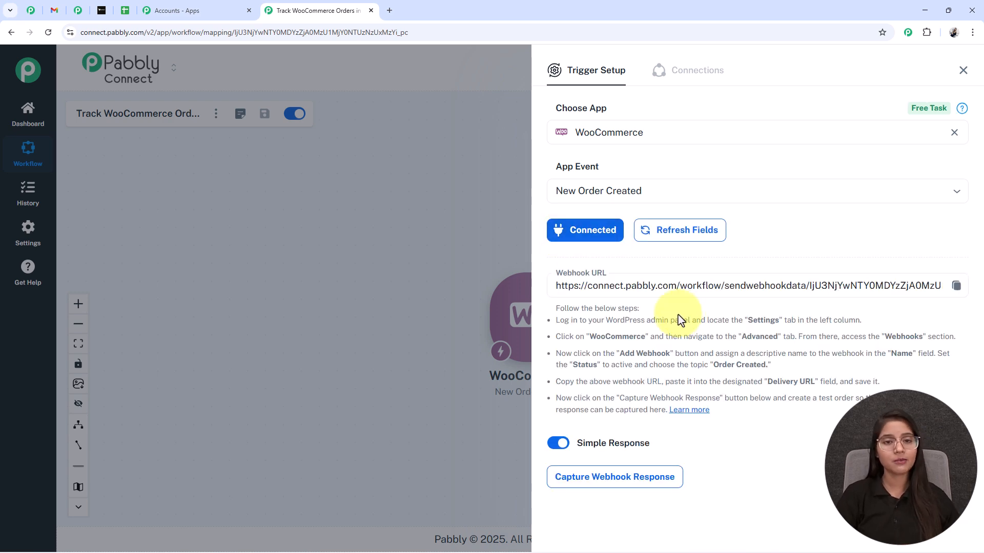
left_click(956, 286)
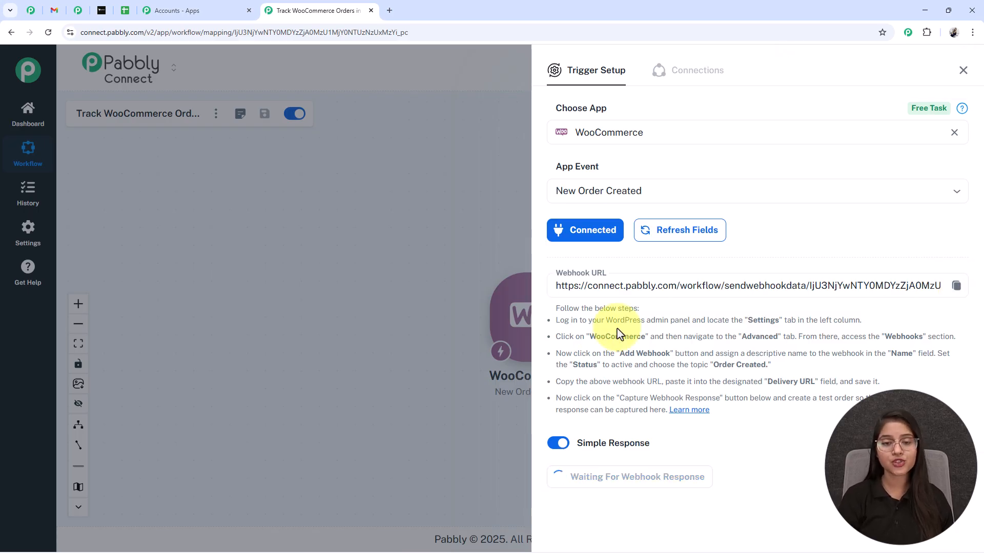
left_click_drag(555, 320, 663, 371)
left_click(662, 371)
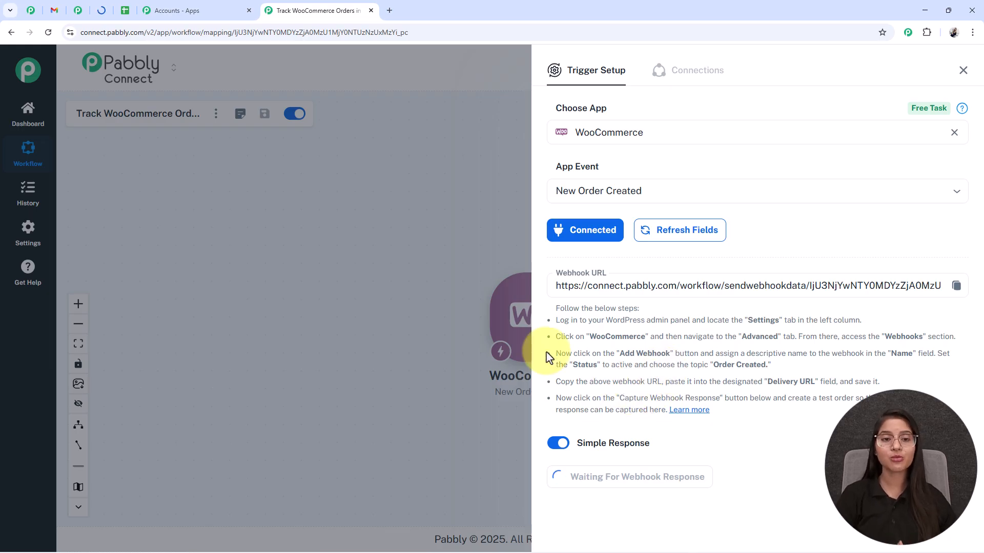
Go to WooCommerce Settings > Advanced > Webhooks, listing the 34 existing webhooks
key("ctrl+4")
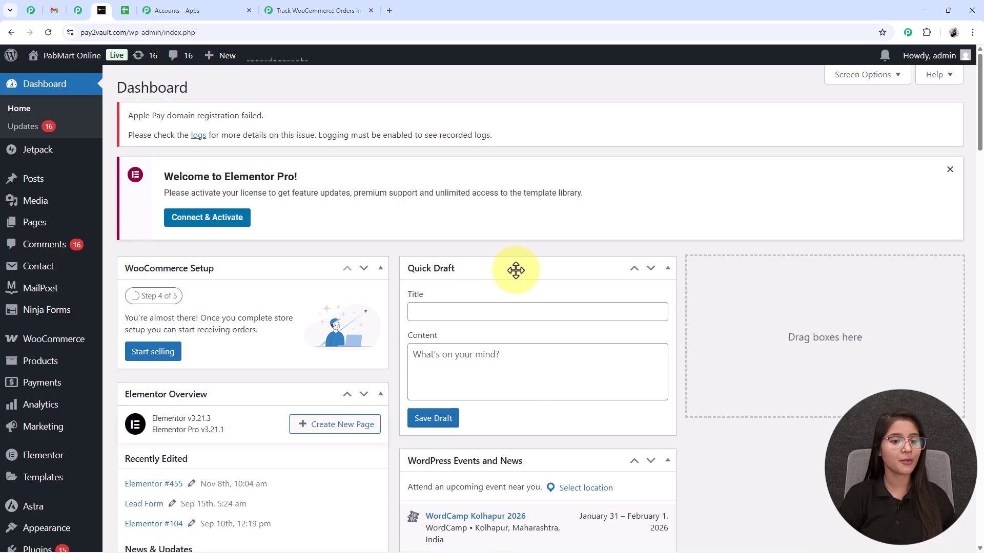
mouse_move(62, 209)
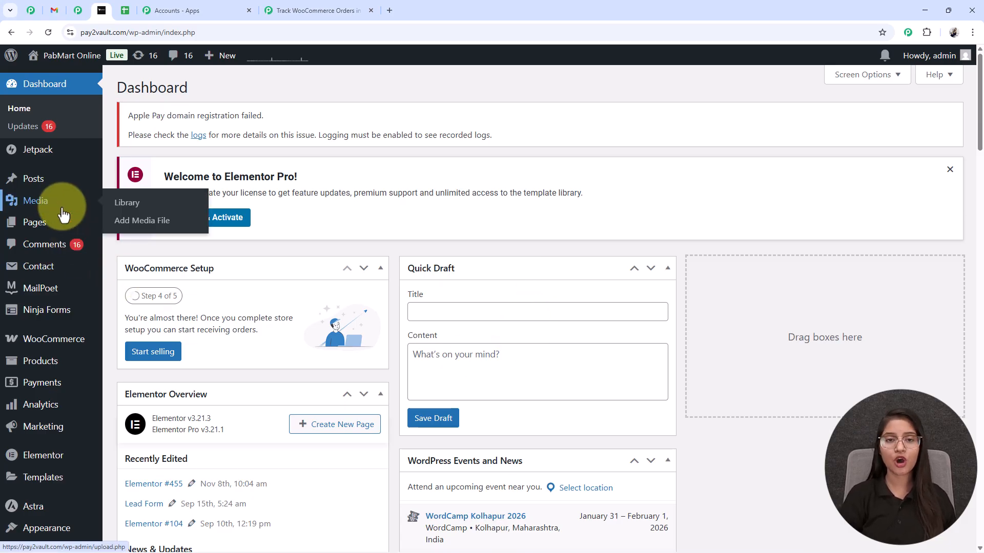
mouse_move(31, 345)
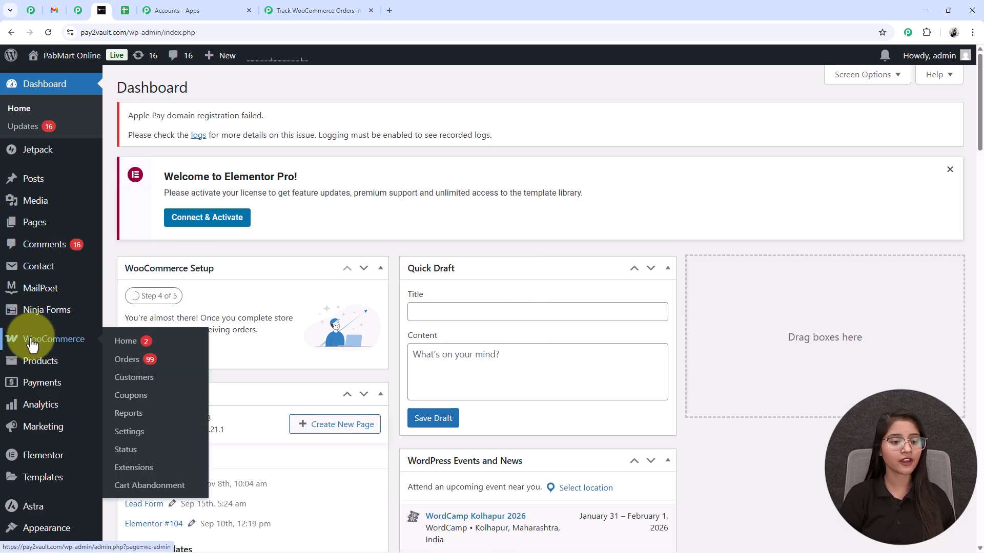
left_click(137, 442)
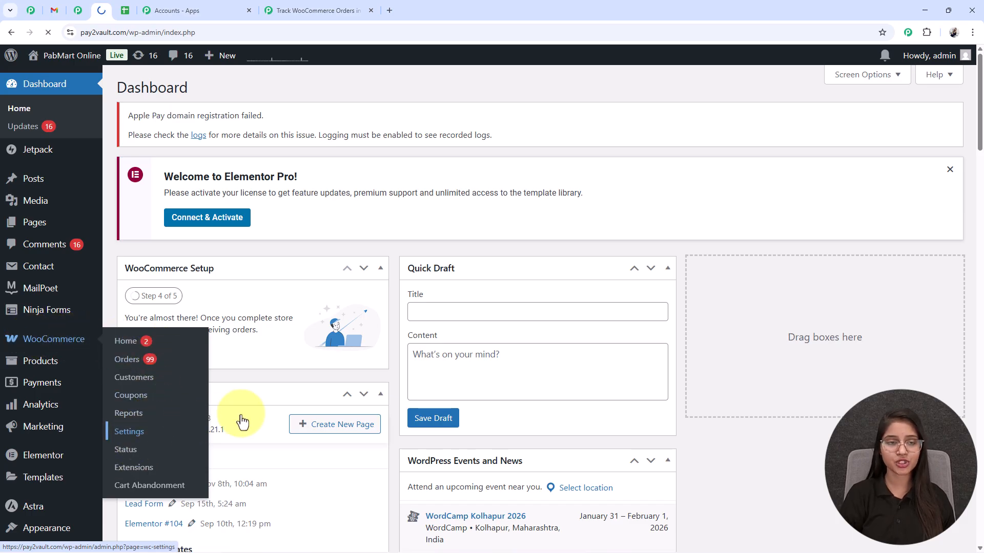
left_click(676, 118)
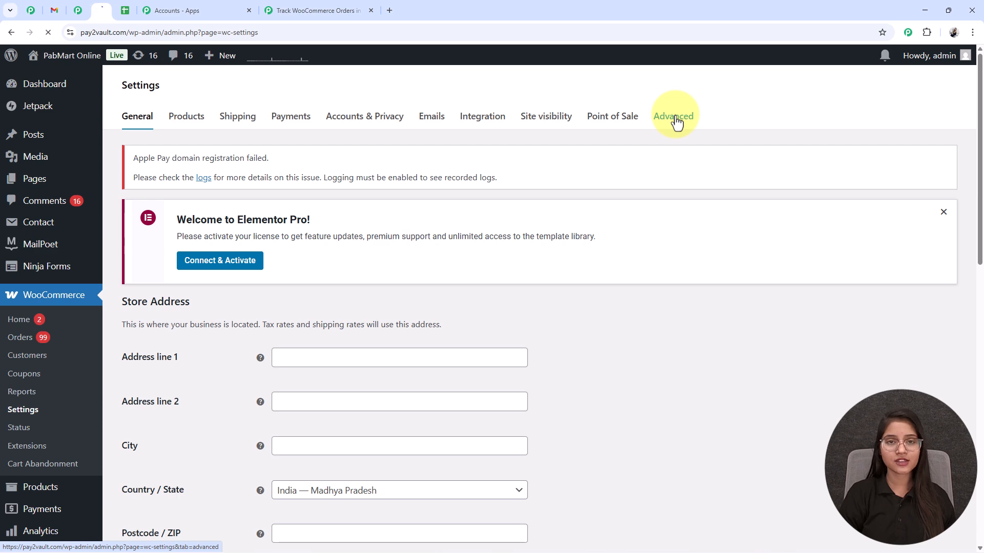
scroll(247, 256, "down", 1)
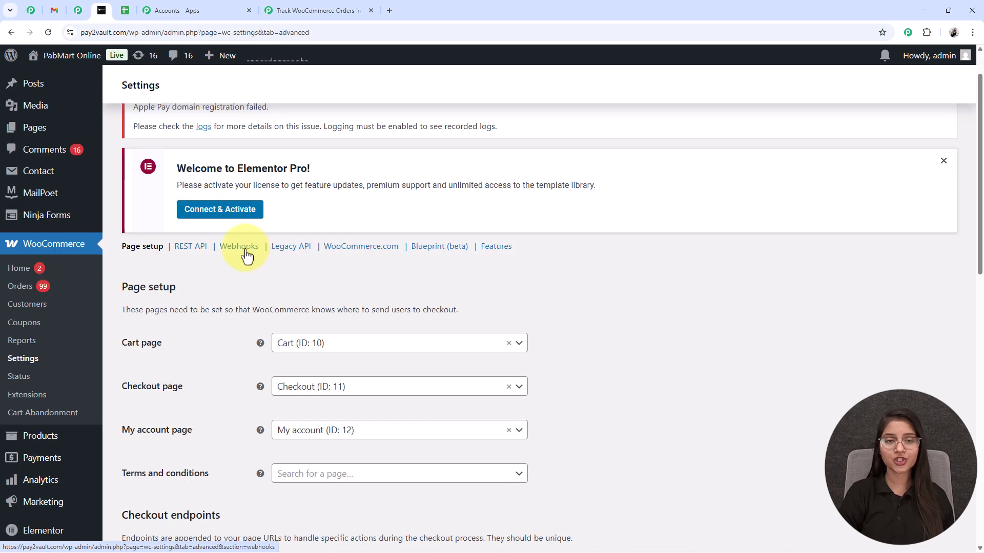
left_click(238, 246)
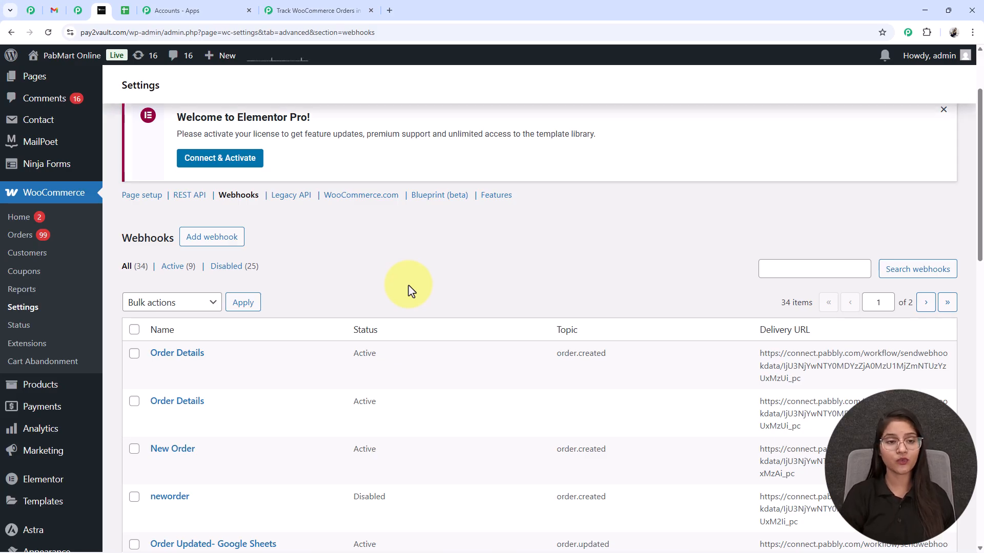
Add a webhook named Order Details with status Active and topic Order created
left_click(214, 240)
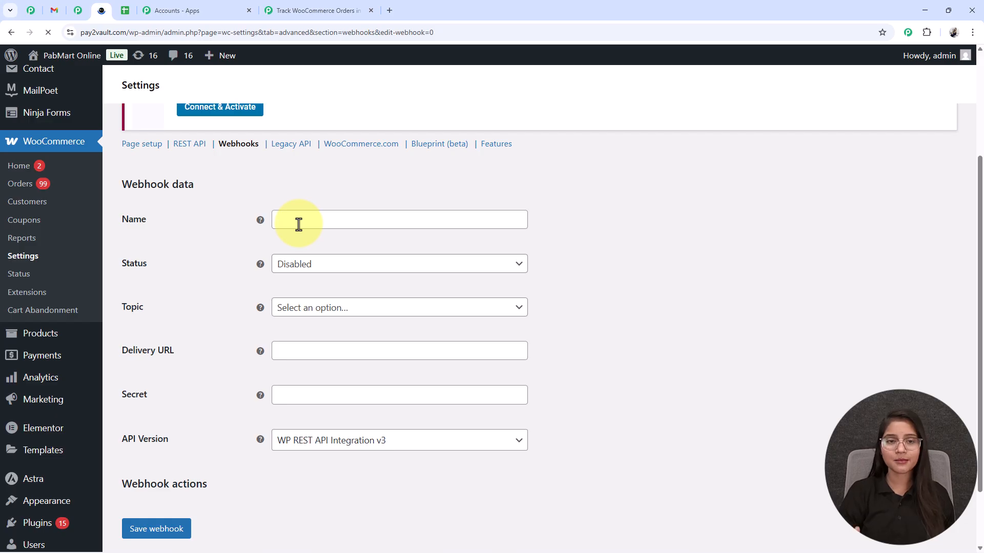
left_click(298, 224)
type("O")
left_click(356, 253)
left_click(290, 270)
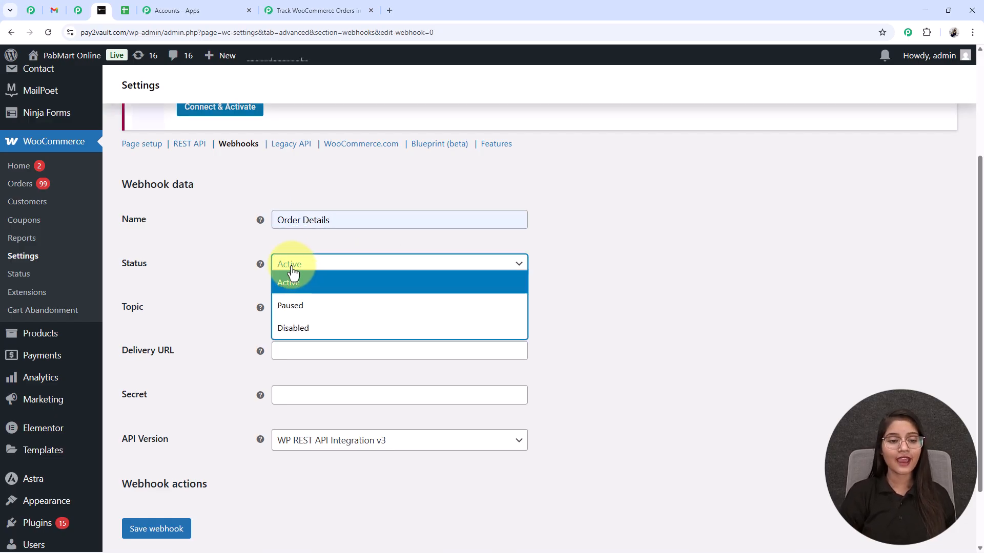
left_click(298, 282)
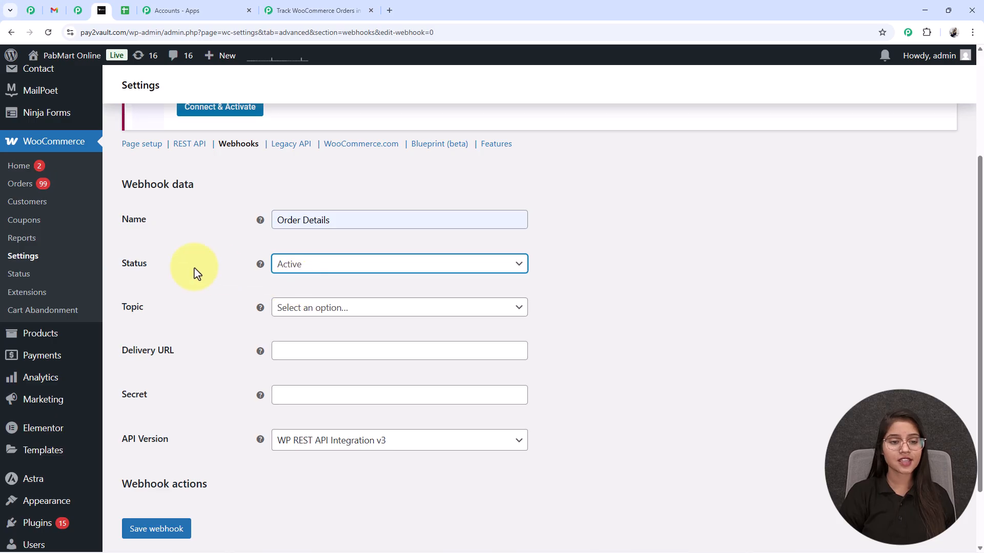
left_click(323, 309)
type("O")
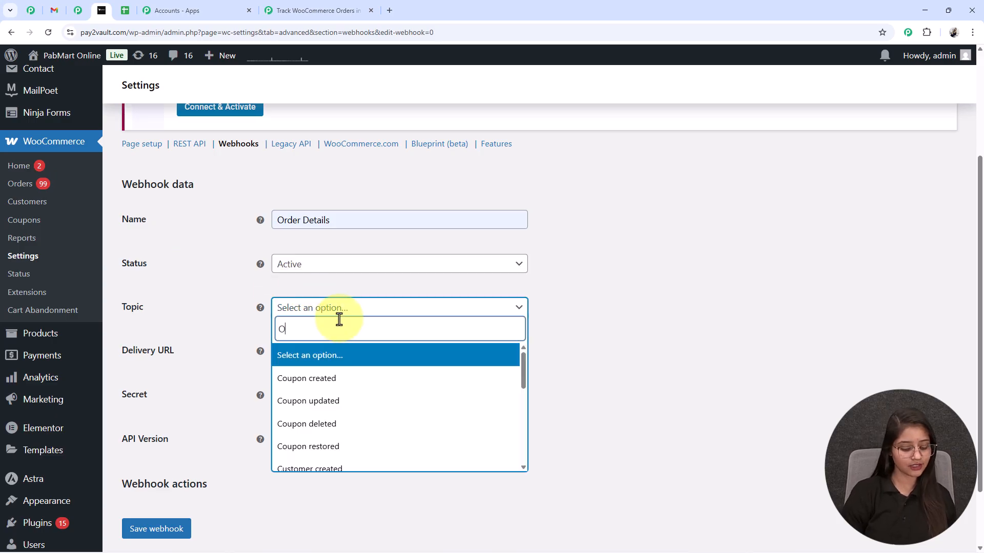
type("RD")
left_click(334, 354)
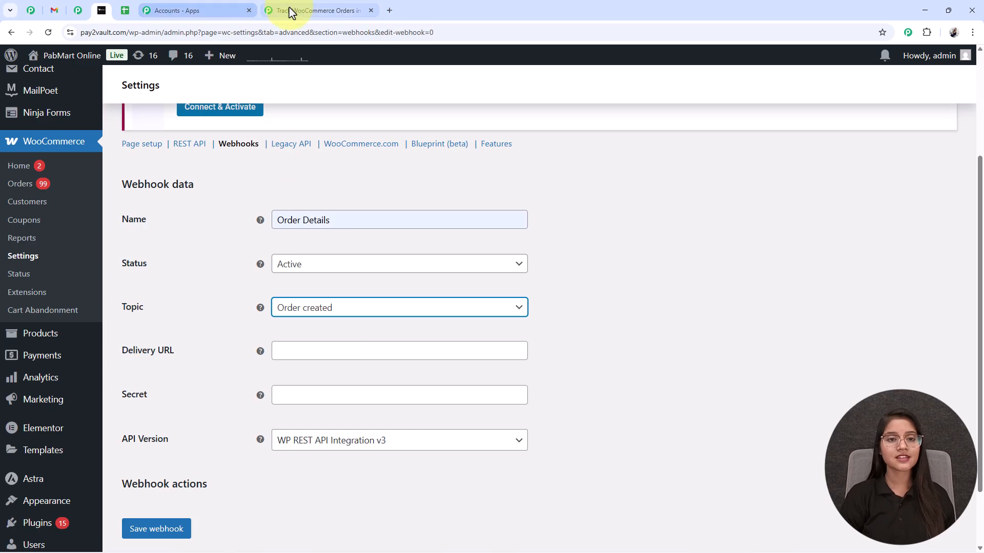
Confirm in the Pabbly setup steps that Order Created is the required topic
left_click(287, 10)
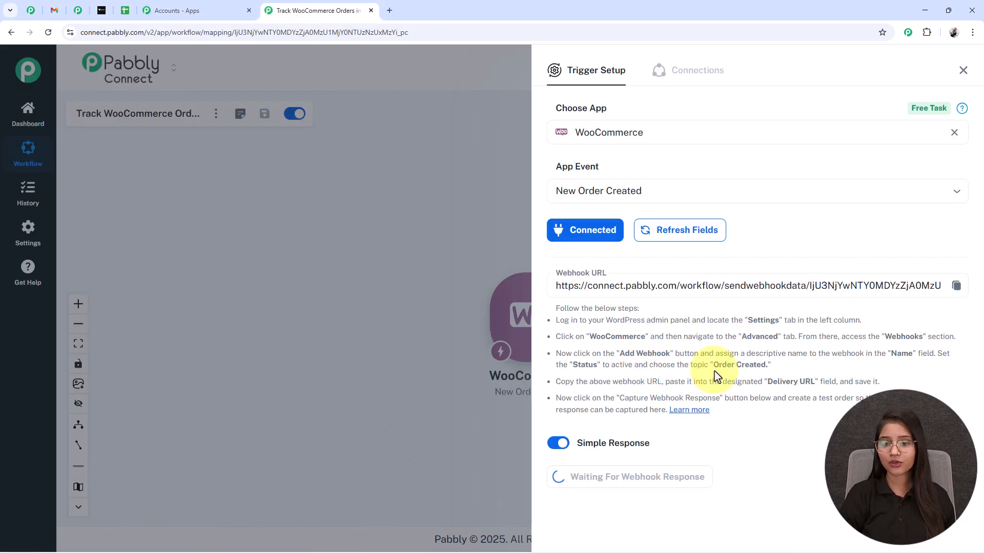
left_click_drag(714, 365, 770, 364)
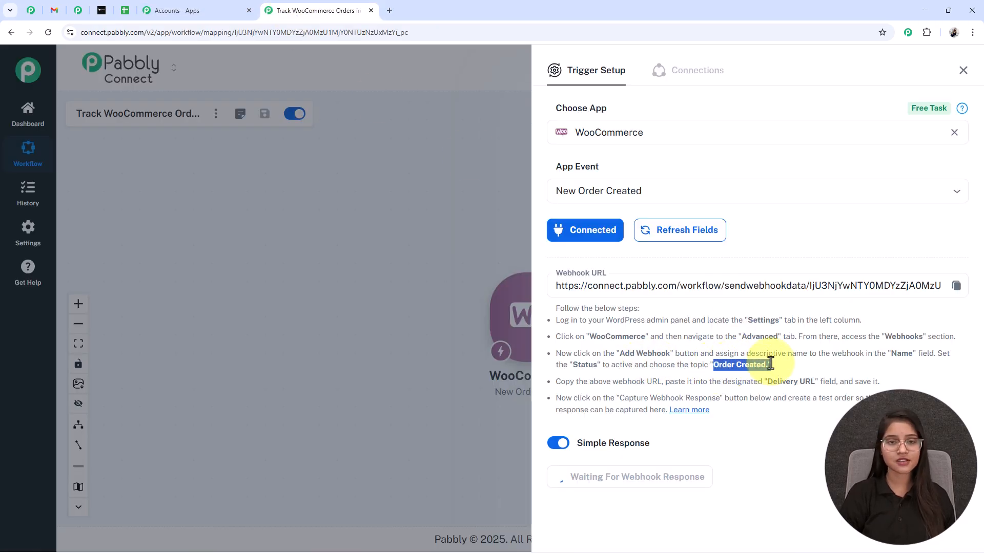
left_click(102, 10)
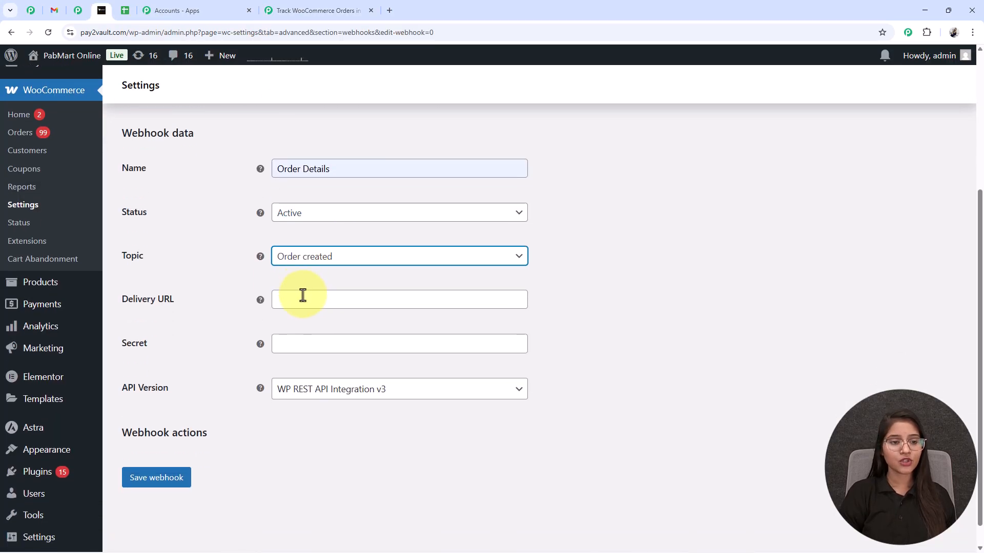
Paste the Pabbly URL as Delivery URL, enter a secret, keep API v3, and save
left_click(304, 297)
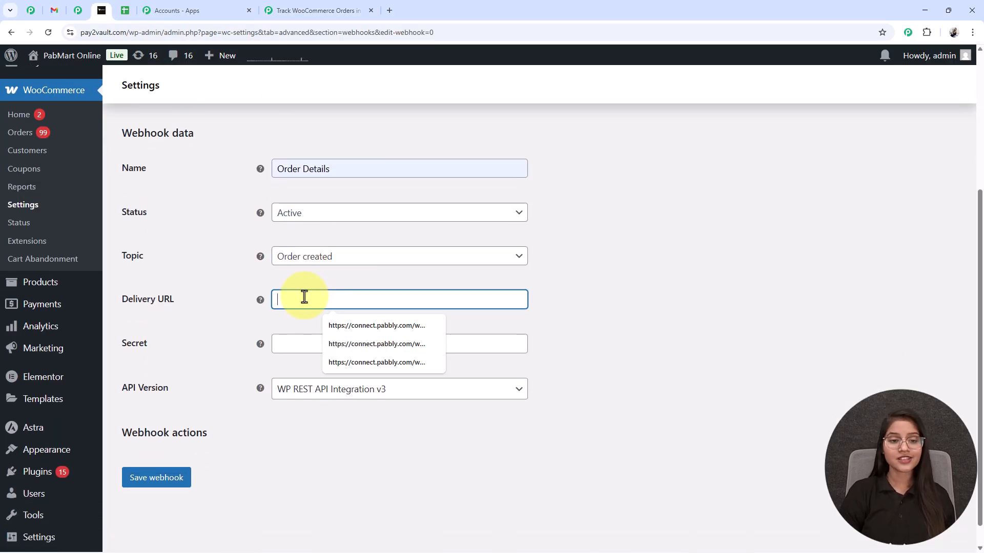
key("ctrl+v")
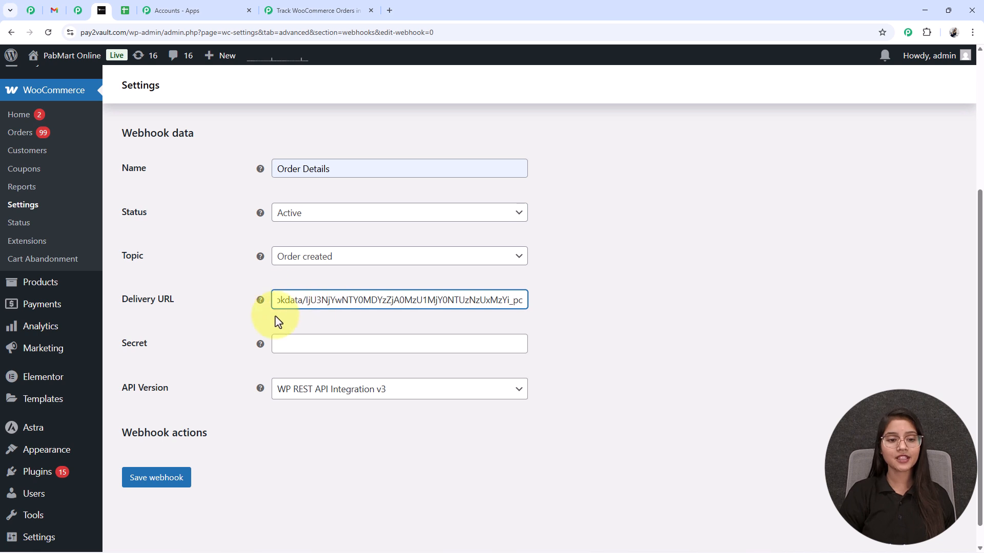
scroll(327, 320, "down", 1)
left_click(304, 328)
type("12")
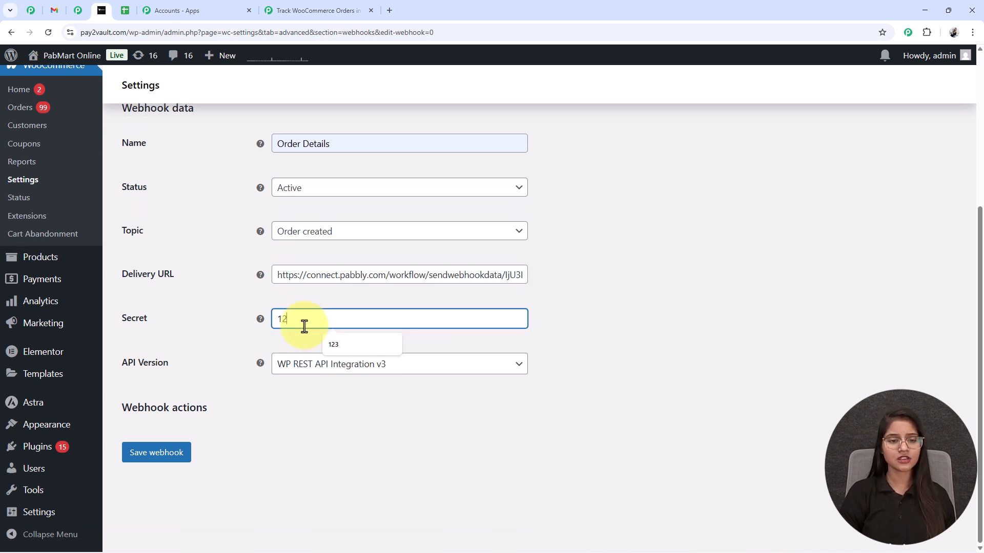
type("3")
left_click(320, 373)
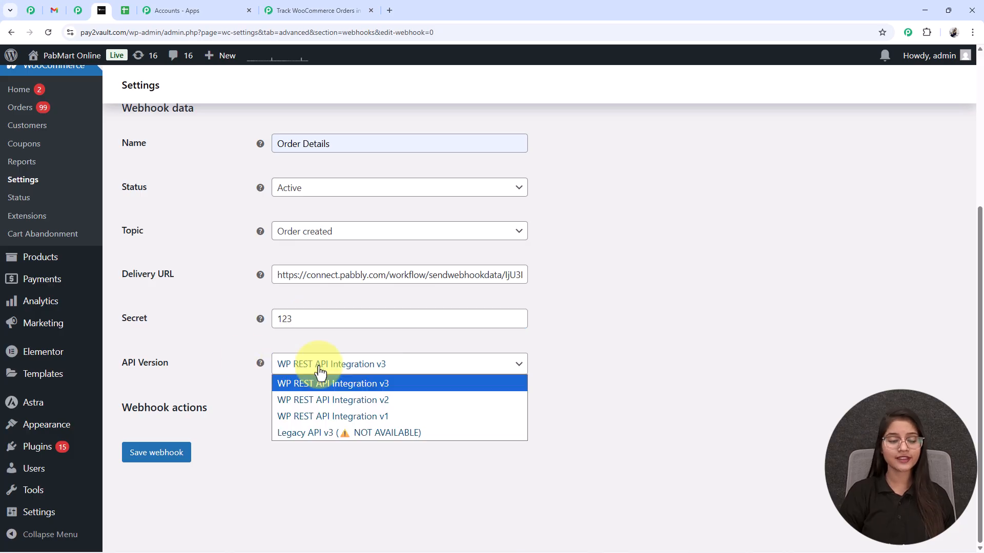
left_click(344, 383)
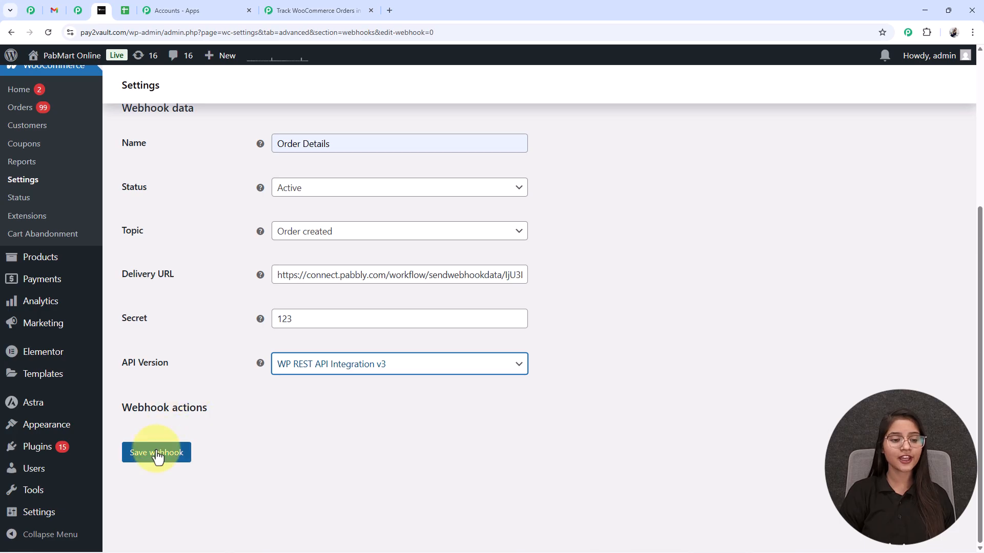
left_click(156, 456)
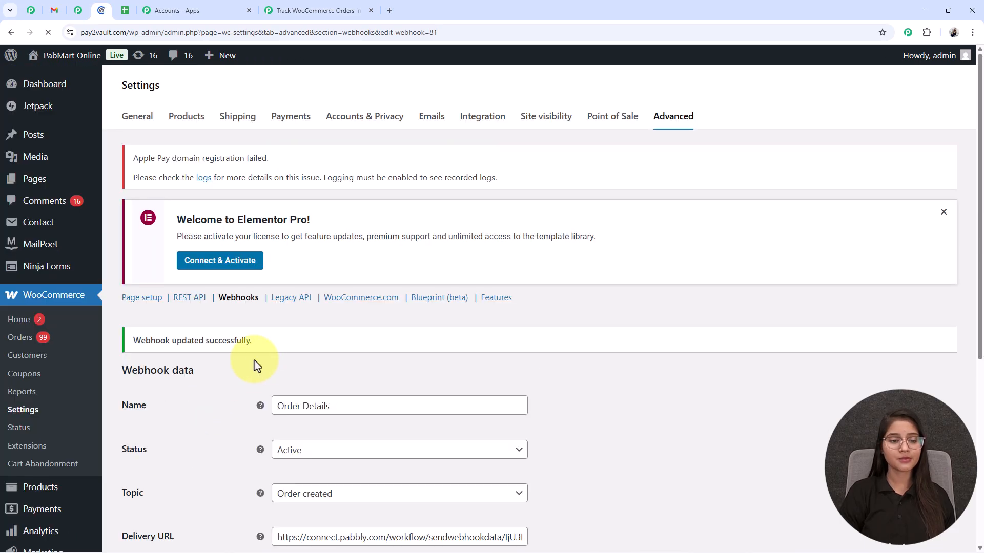
left_click_drag(161, 340, 196, 356)
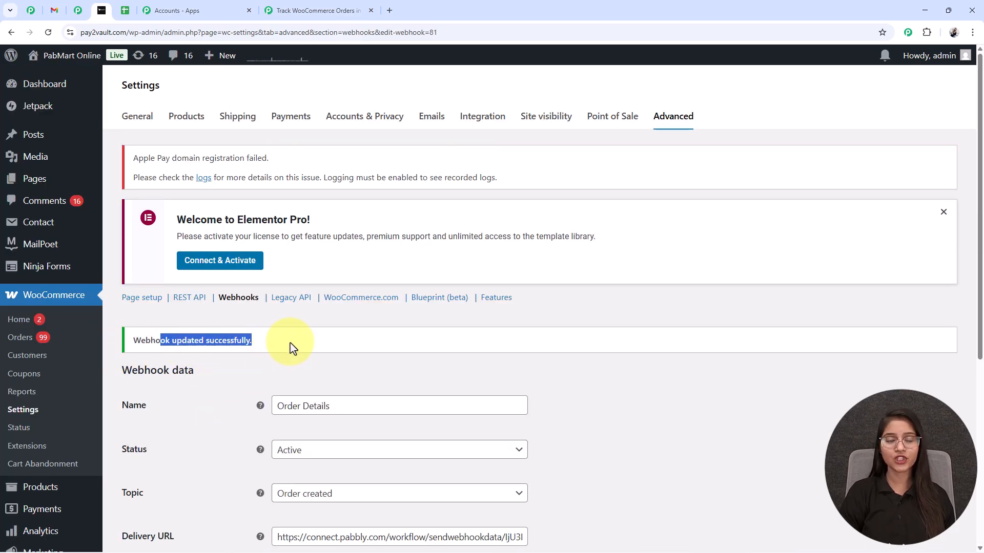
In Pabbly, review the captured Response A showing webhook_id 81
left_click(272, 8)
scroll(622, 378, "down", 4)
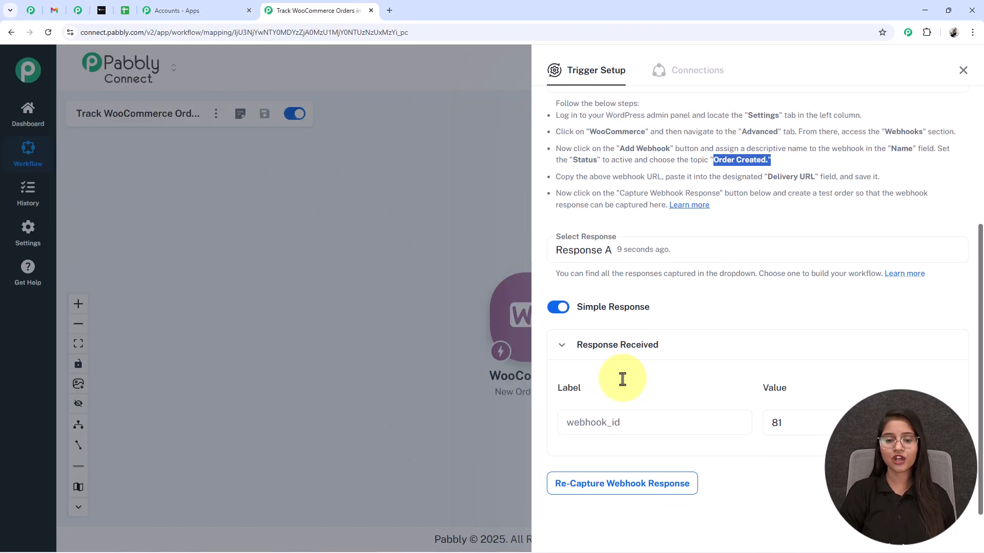
scroll(632, 386, "down", 1)
double_click(640, 390)
left_click(640, 390)
left_click_drag(633, 413, 542, 409)
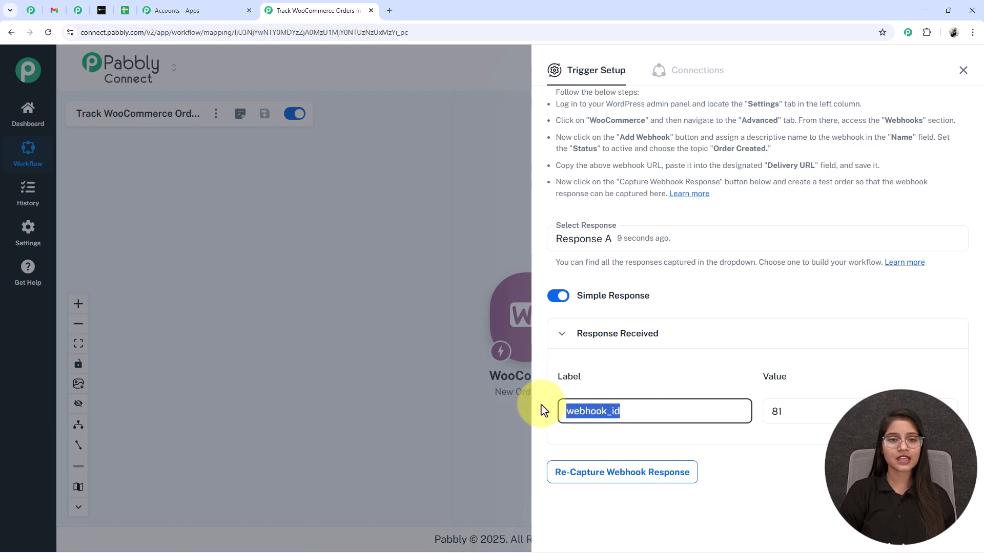
left_click(669, 297)
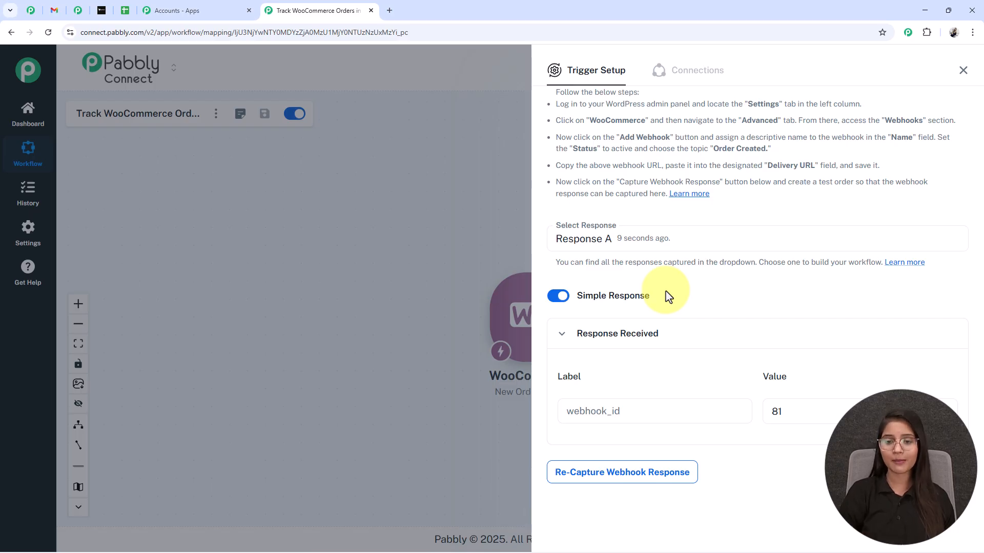
double_click(560, 419)
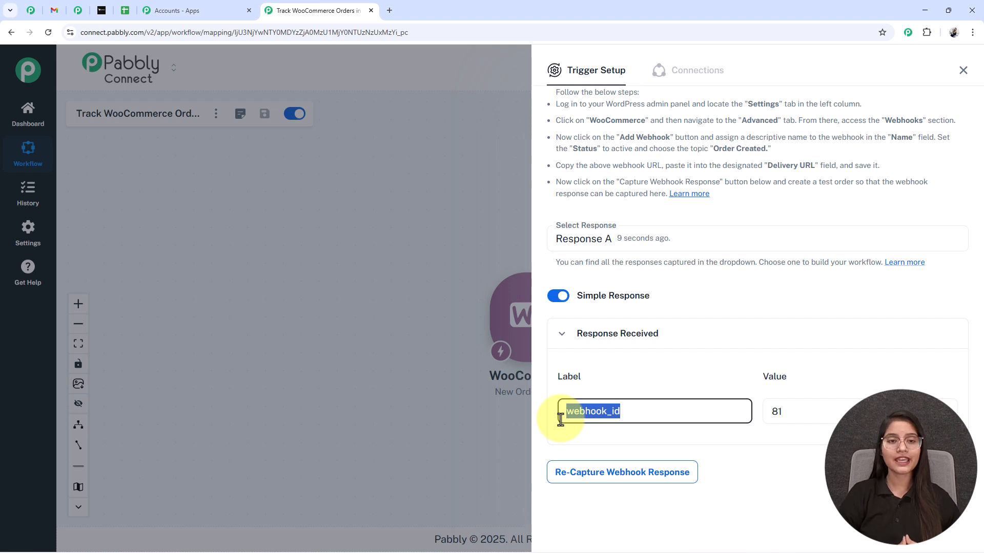
left_click(539, 255)
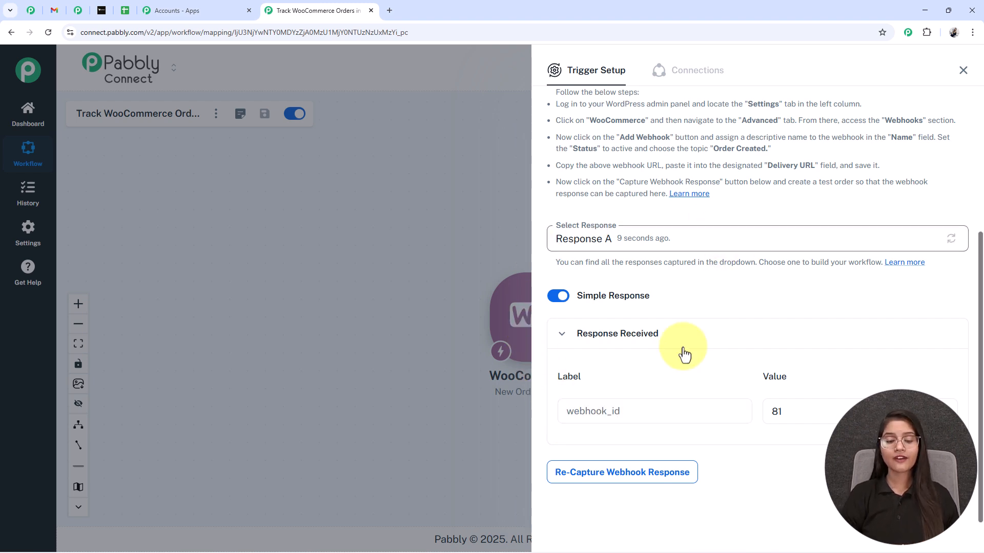
Re-capture the webhook response, confirming with Yes
left_click(601, 473)
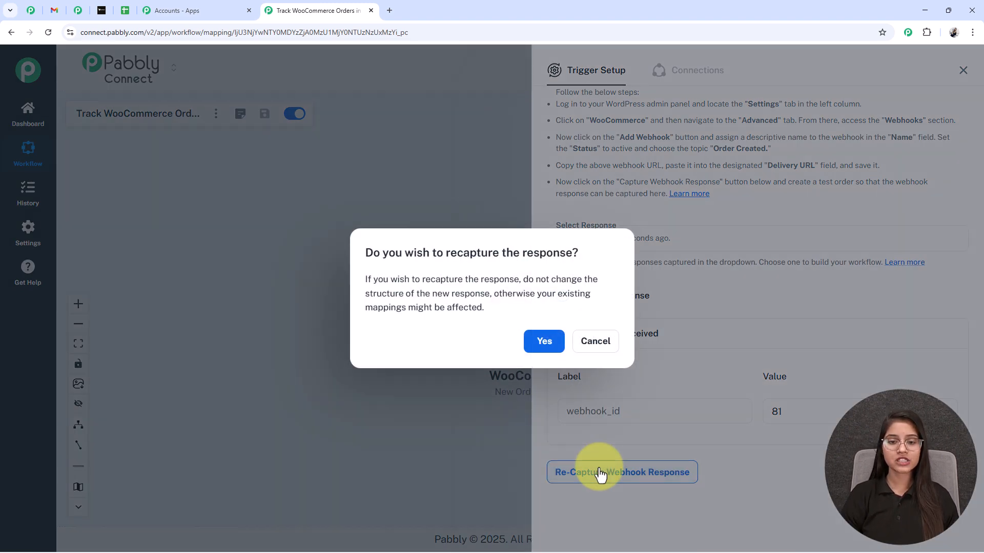
left_click(544, 341)
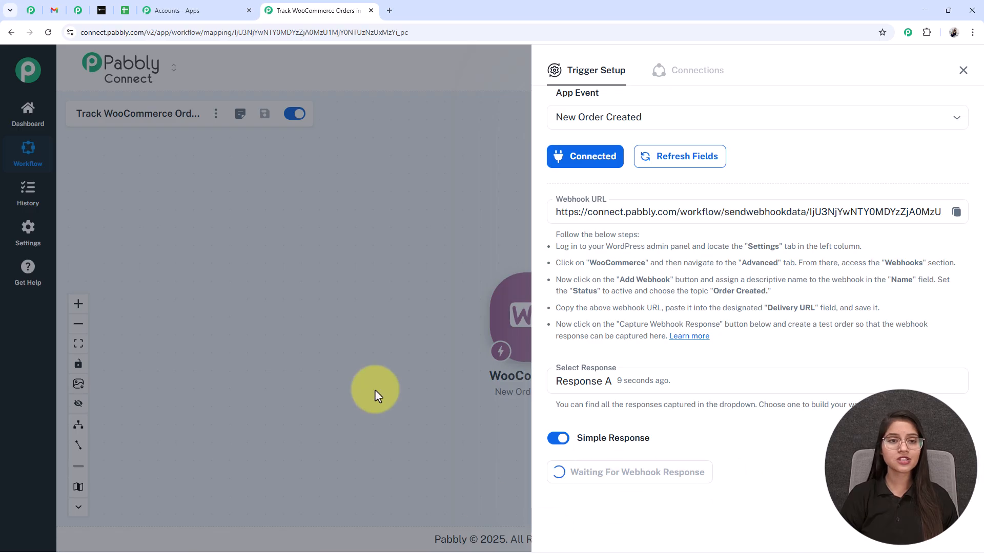
left_click(101, 10)
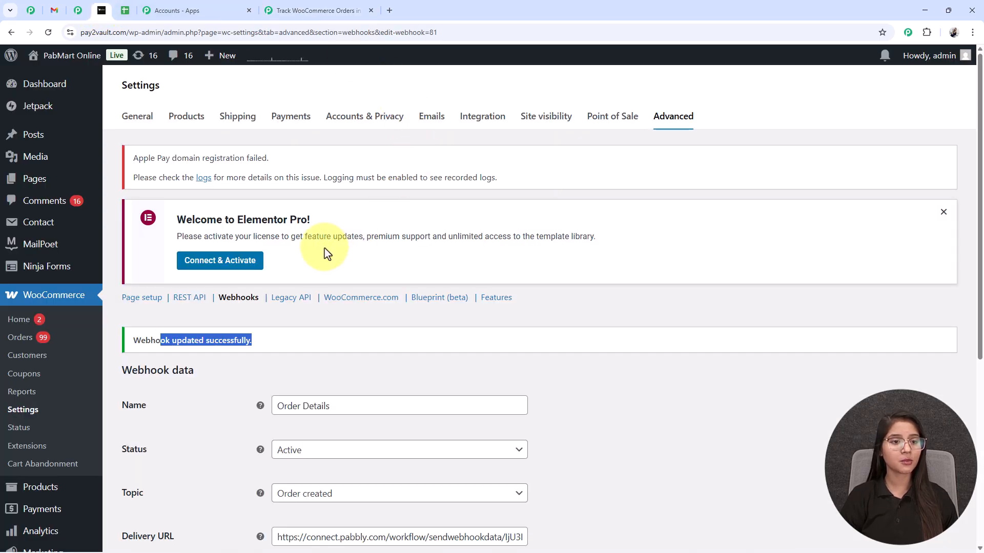
Add the SonicWave Pro Wireless Headphones to the cart from the all-products list
mouse_move(51, 489)
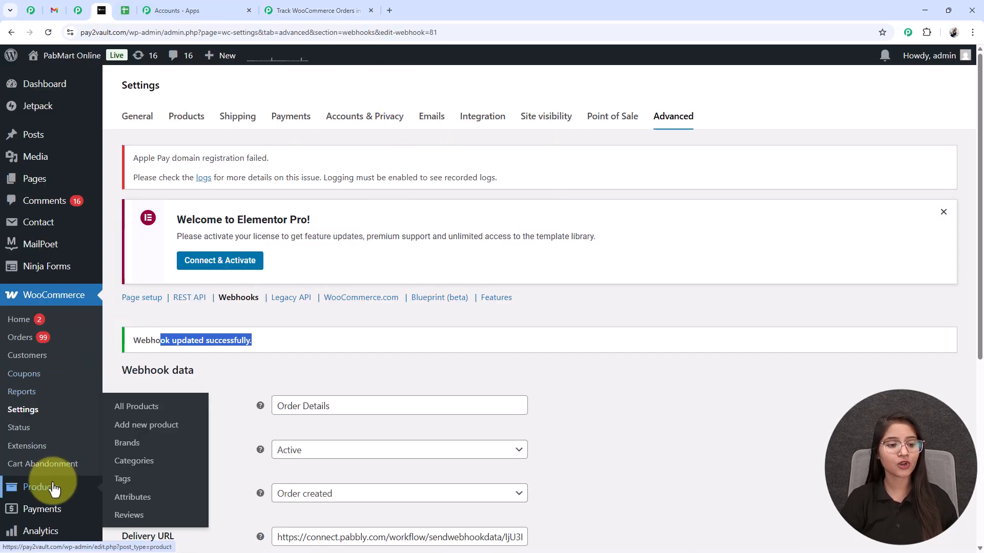
left_click(132, 410)
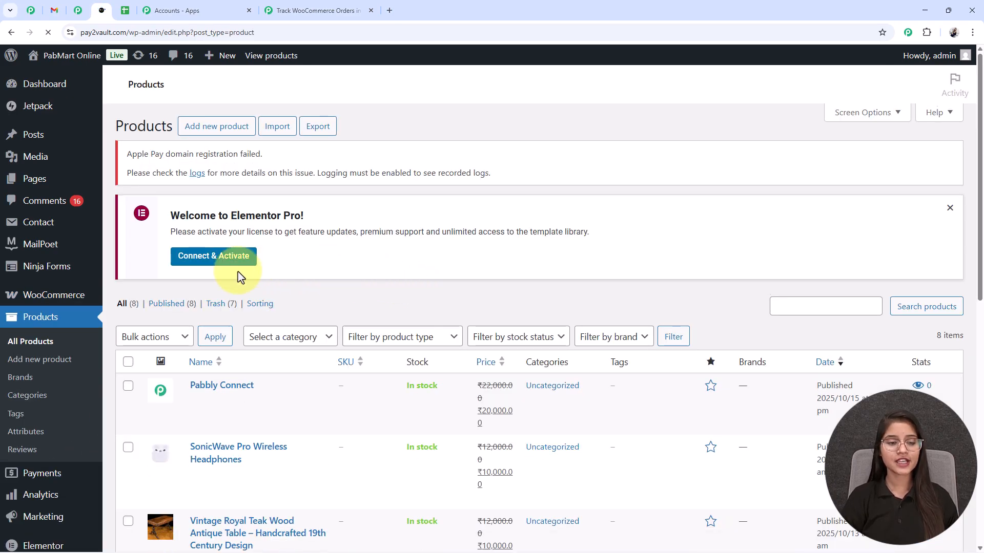
scroll(292, 318, "down", 3)
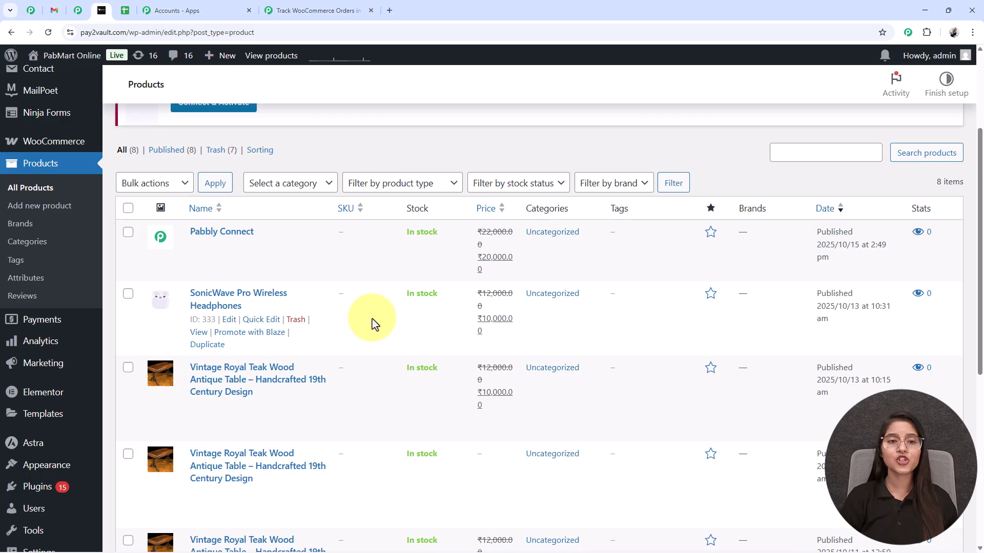
left_click(198, 335)
left_click(606, 263)
left_click(809, 191)
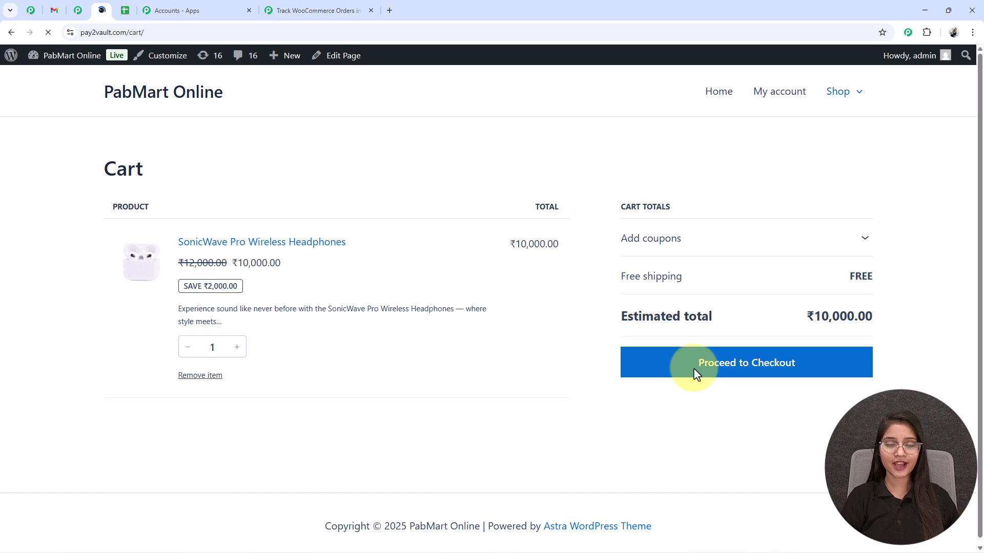
Place the headphones order with cash on delivery and fetch the captured Response B in Pabbly
left_click(695, 365)
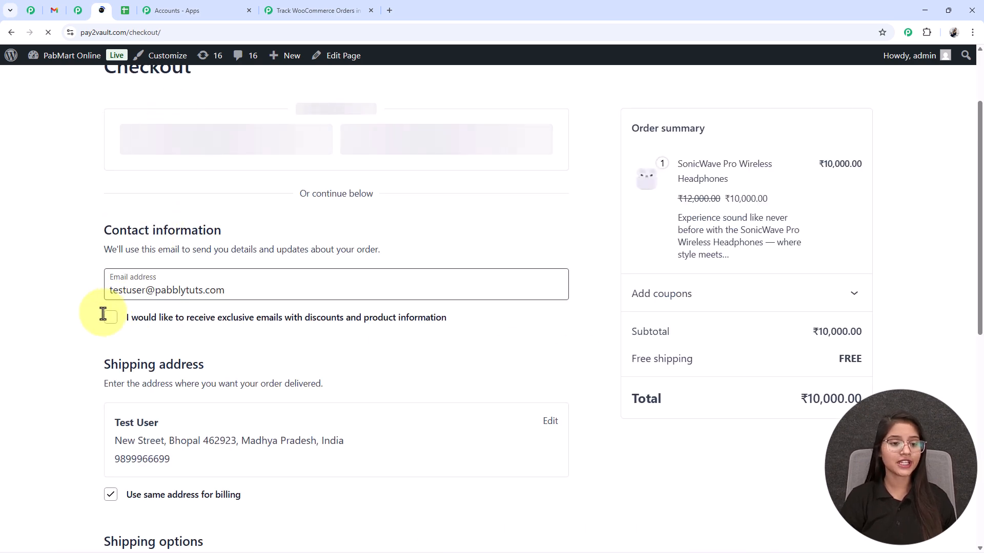
left_click(106, 318)
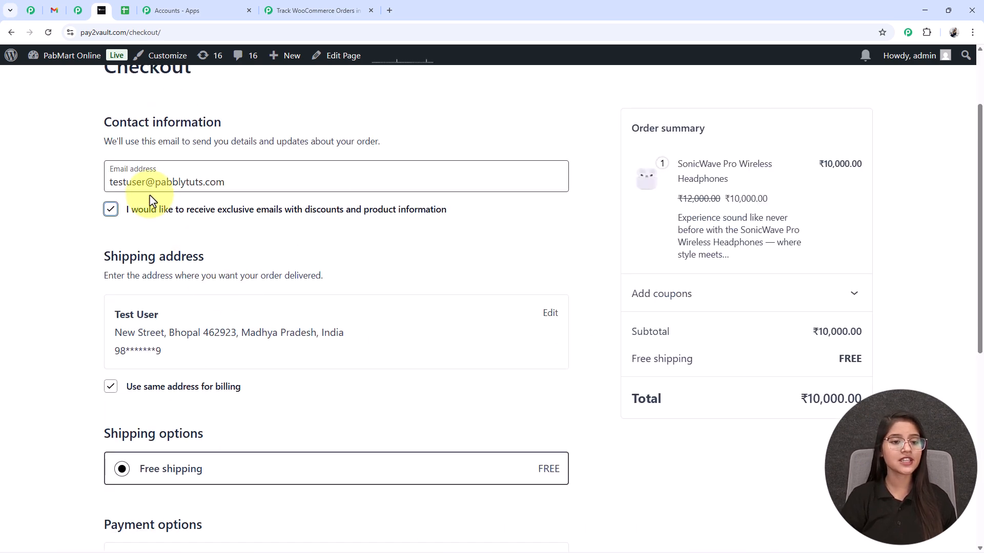
scroll(422, 232, "down", 1)
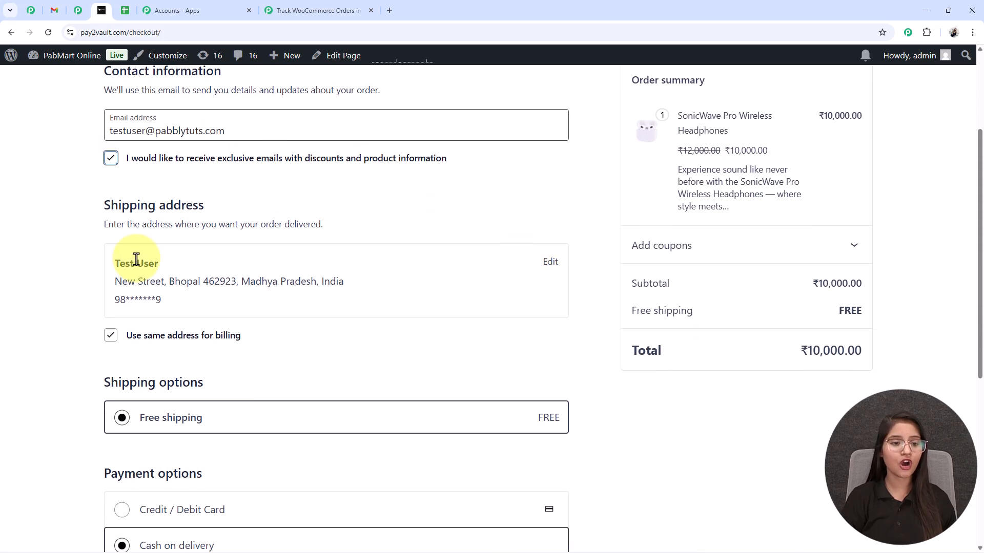
left_click(168, 285)
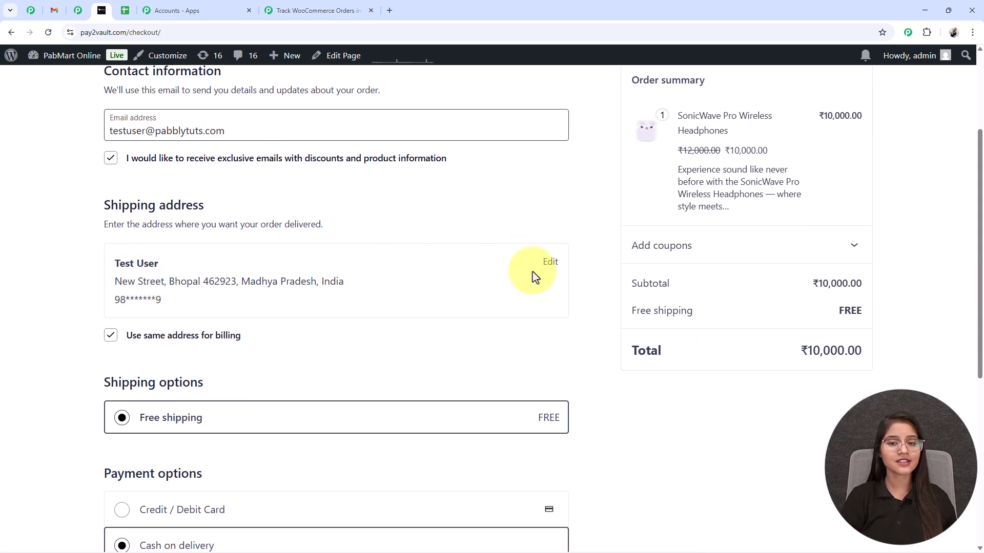
left_click(550, 263)
scroll(205, 277, "down", 2)
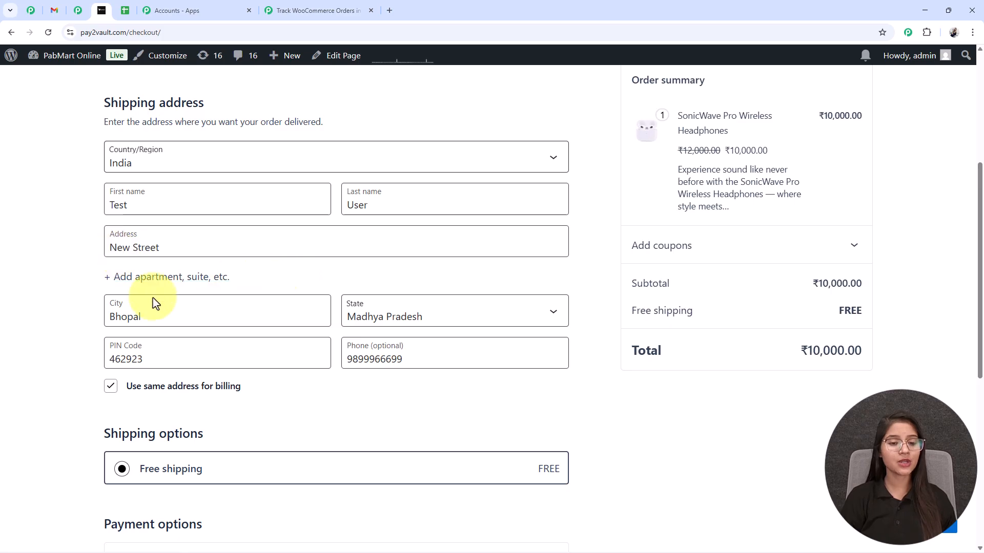
scroll(477, 362, "down", 3)
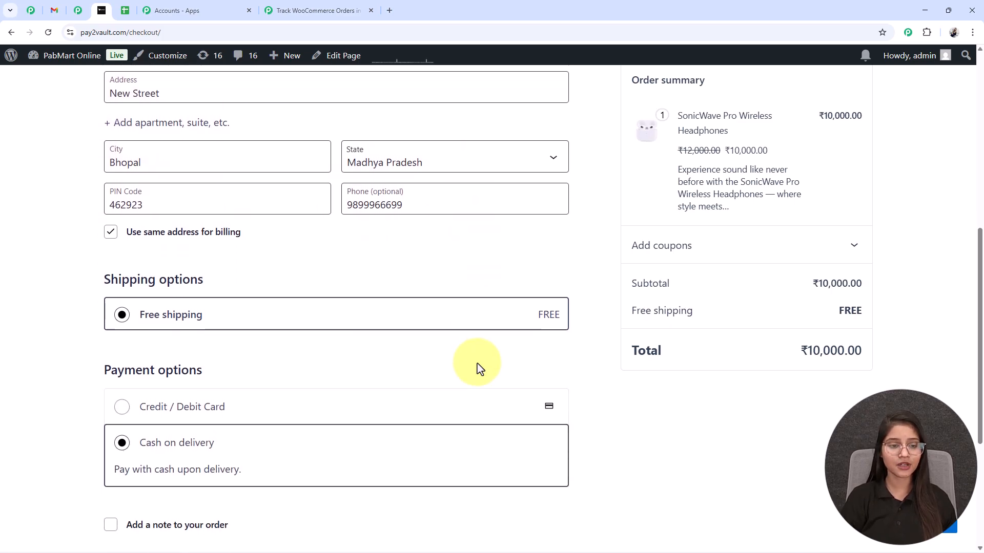
scroll(477, 364, "down", 2)
left_click_drag(97, 263, 251, 279)
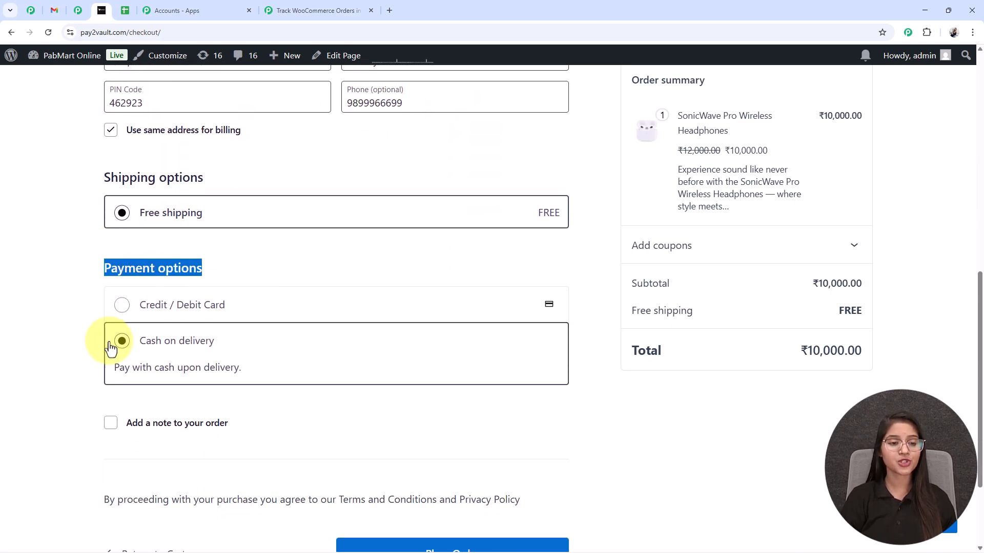
scroll(297, 371, "down", 3)
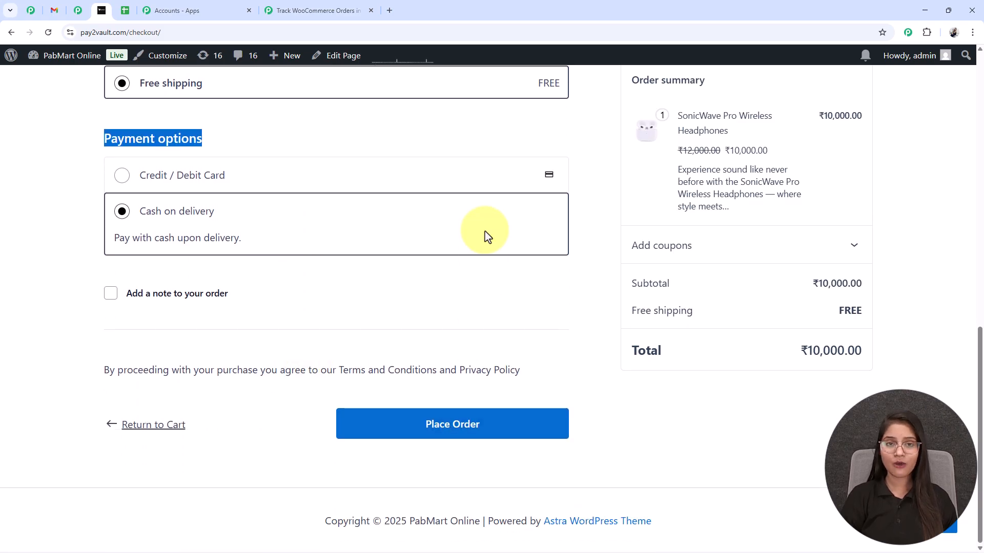
left_click(442, 423)
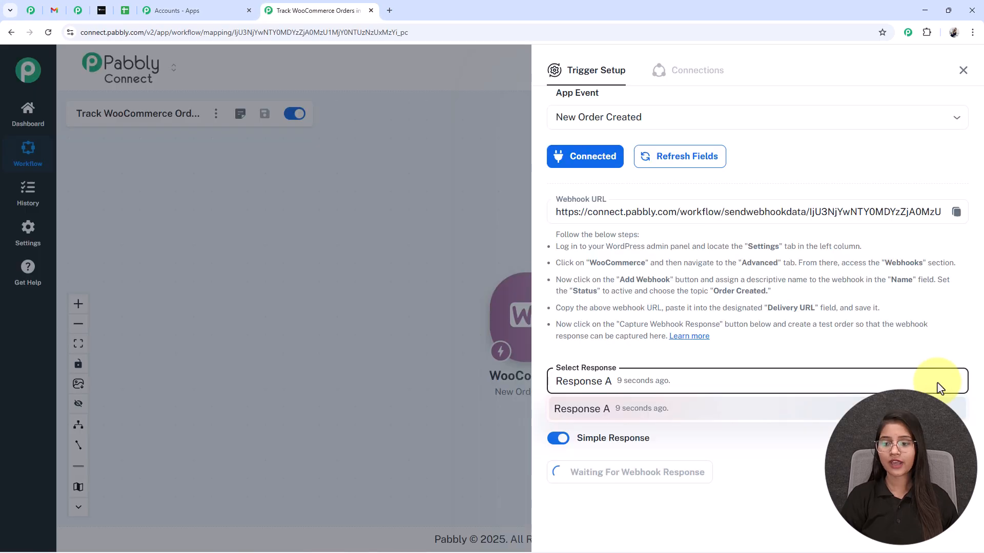
left_click(950, 383)
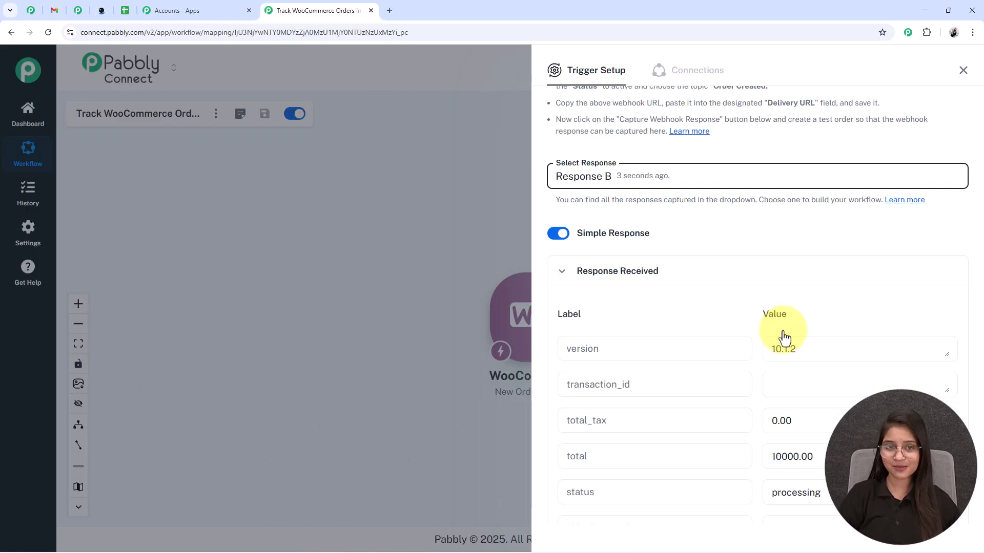
Scroll through captured Response B, checking the shipping address fields and cod payment method
scroll(812, 423, "down", 10)
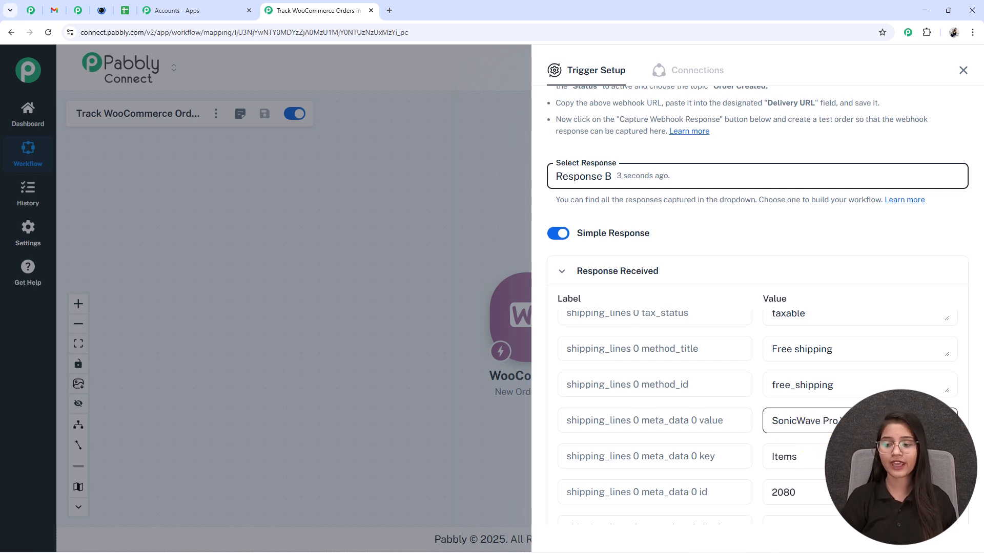
scroll(816, 383, "up", 5)
scroll(813, 382, "down", 1)
scroll(809, 390, "up", 2)
scroll(809, 396, "down", 3)
scroll(809, 396, "down", 2)
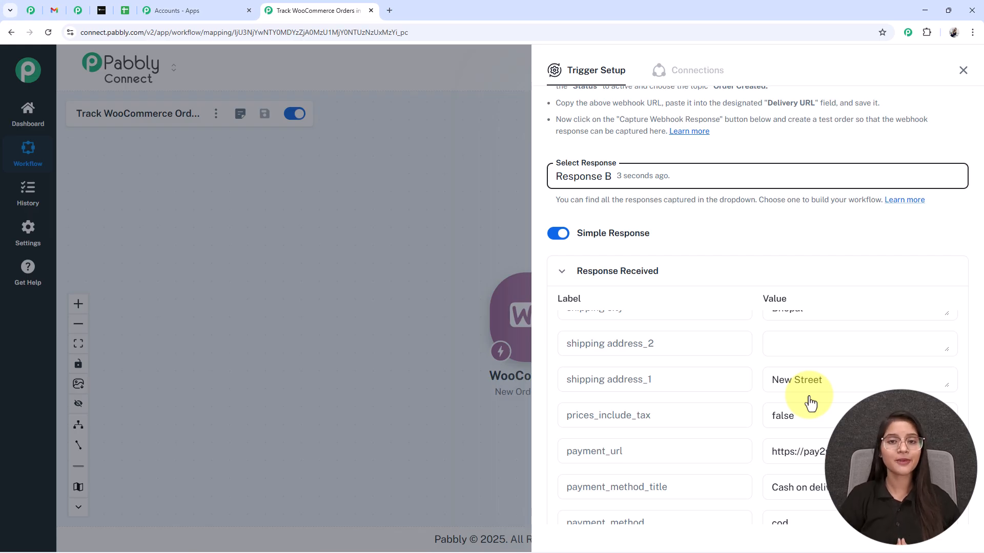
scroll(841, 333, "down", 4)
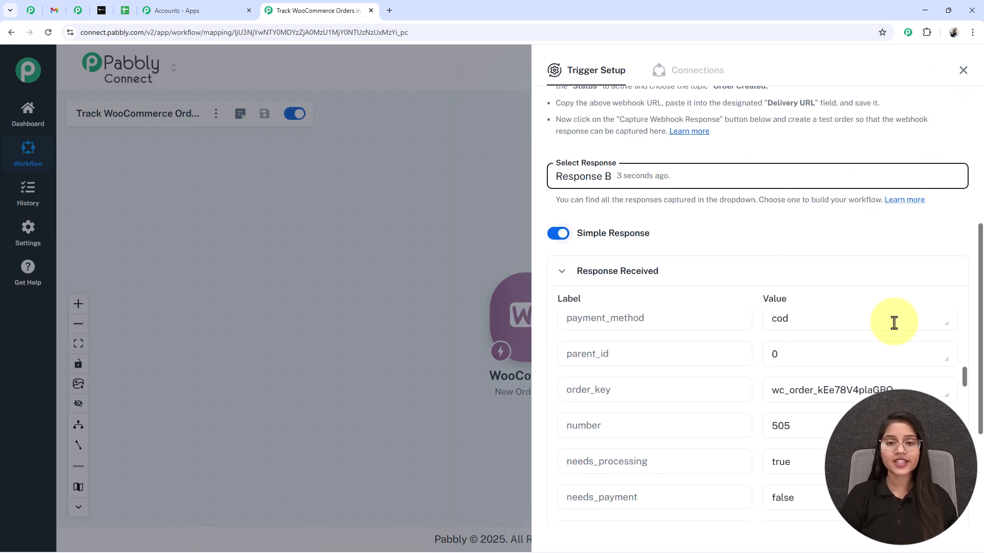
Close the trigger setup and add a new action step after the WooCommerce trigger
left_click(963, 70)
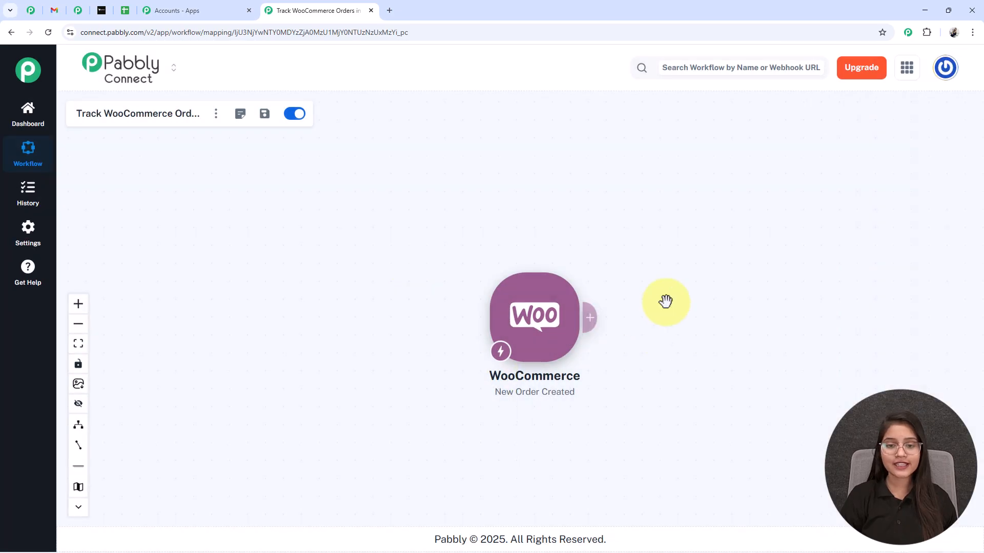
scroll(645, 339, "up", 3)
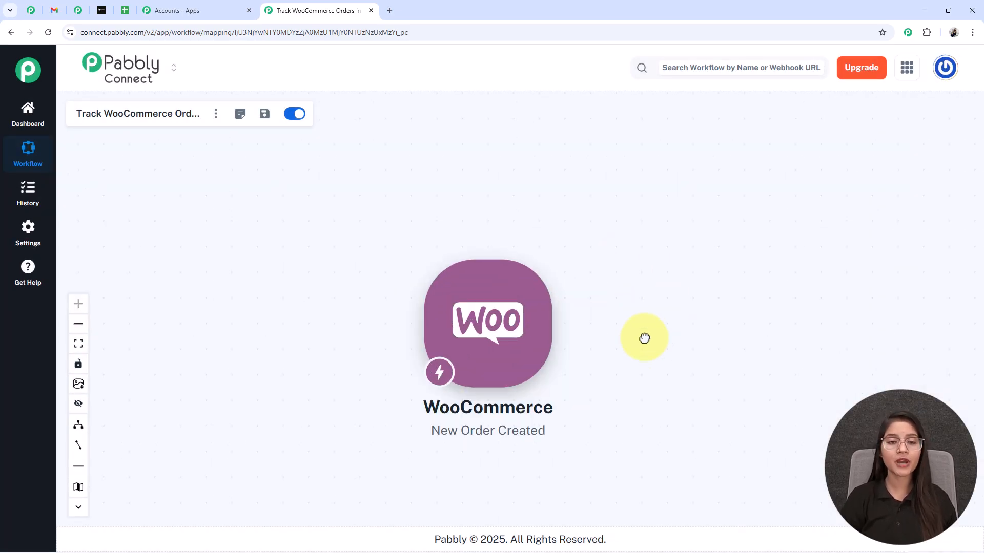
mouse_move(560, 339)
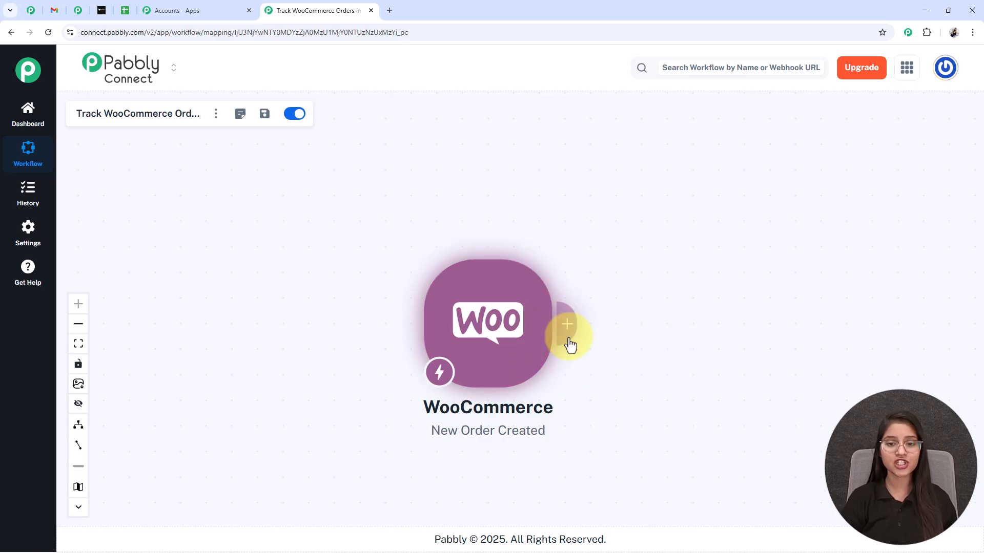
left_click(569, 333)
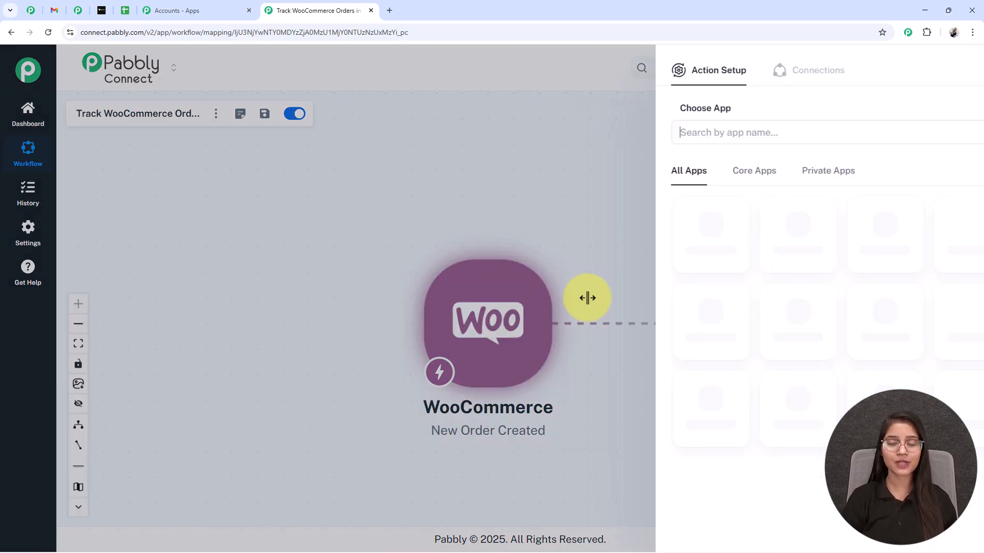
Search 'GOOGLE' and set the action to Google Sheets with the Add New Row event
left_click(604, 135)
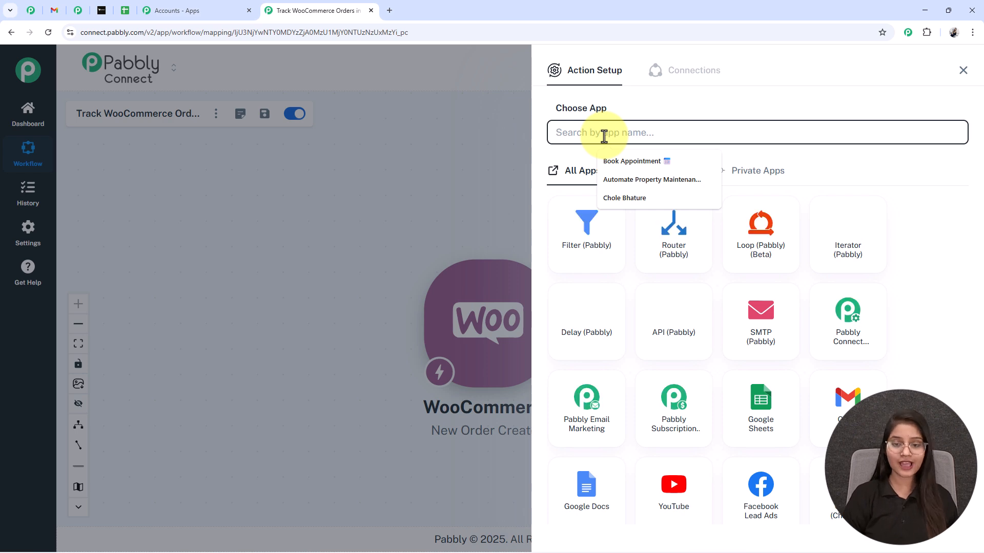
type("GOOGLE")
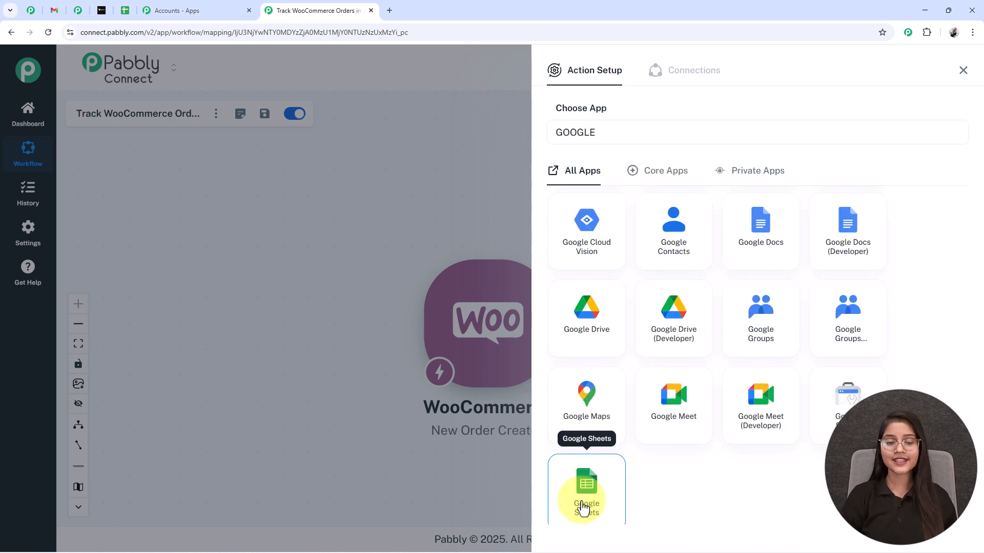
left_click(581, 503)
left_click(591, 190)
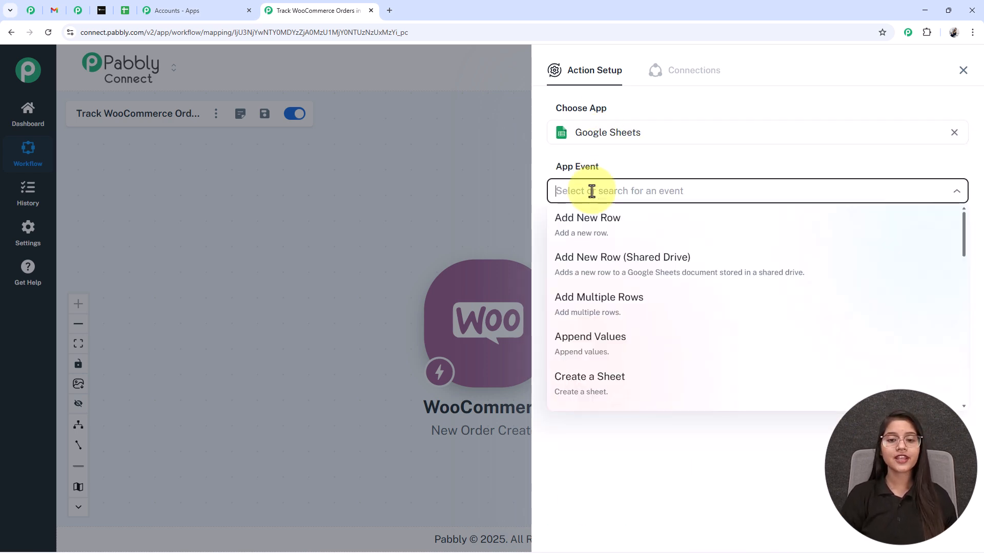
left_click(579, 236)
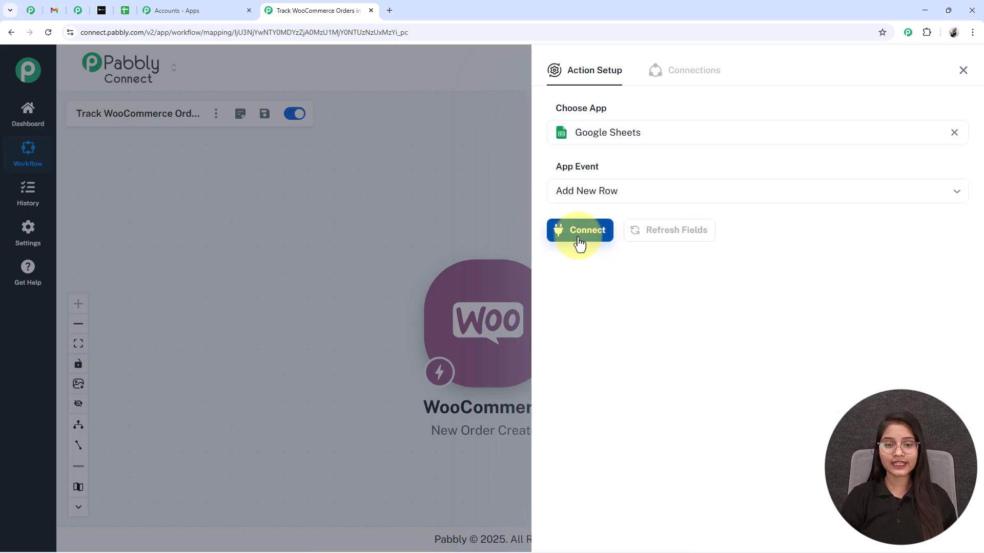
double_click(578, 237)
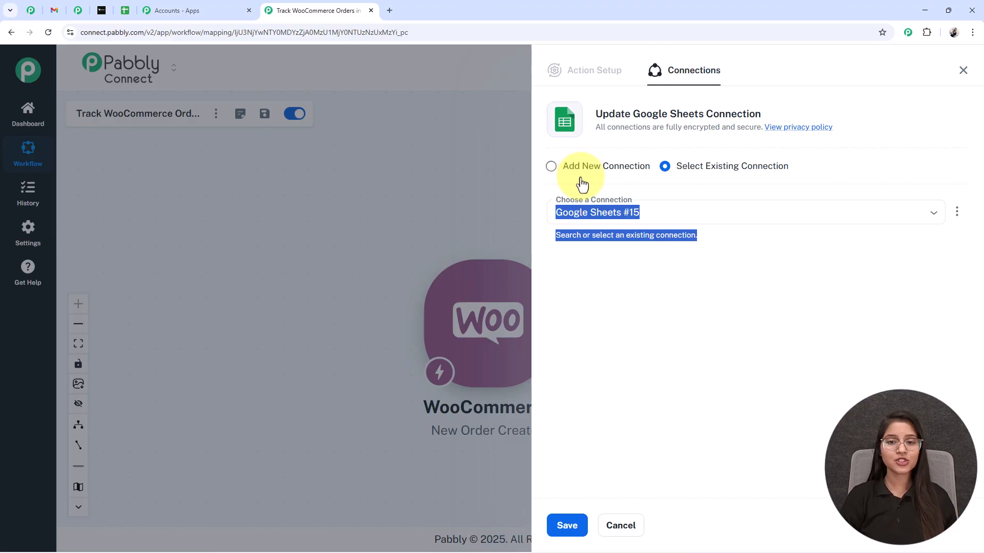
Add a new Google Sheets connection by signing in with the Google account and granting Pabbly access
left_click(555, 170)
left_click(662, 169)
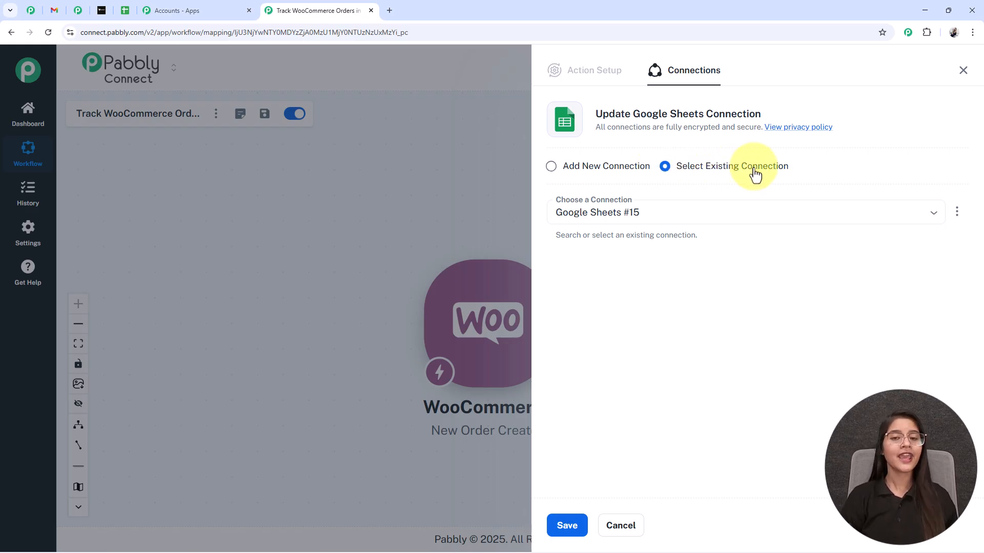
left_click(556, 169)
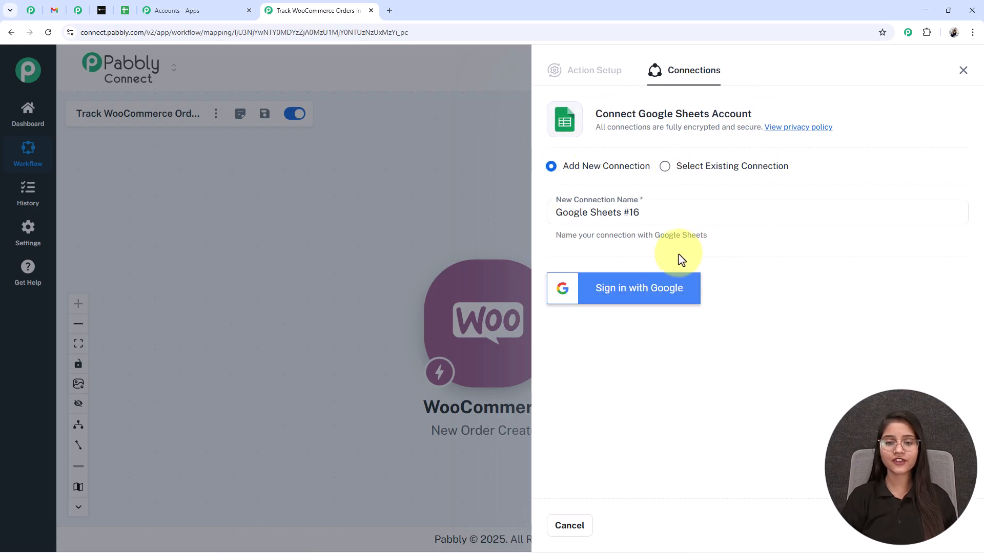
left_click(611, 294)
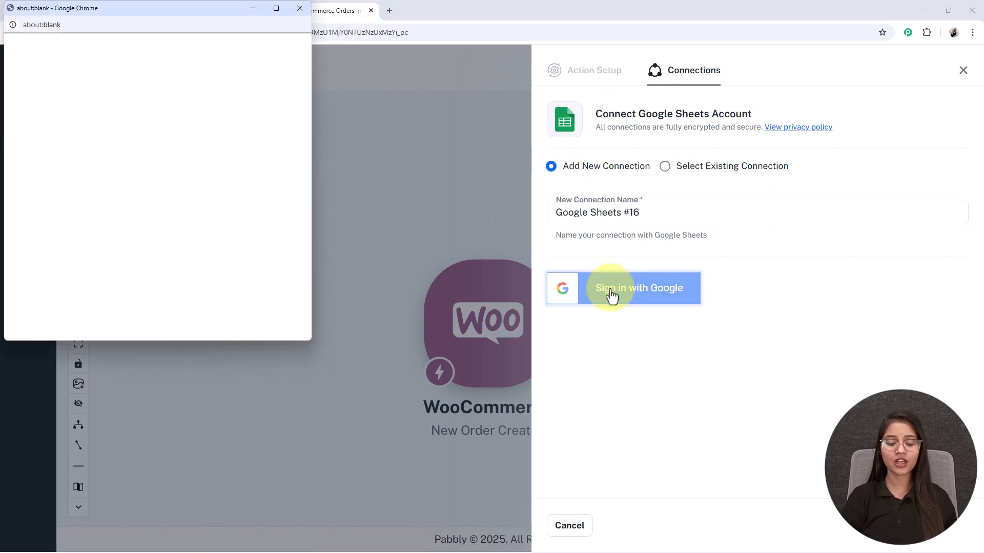
left_click(65, 222)
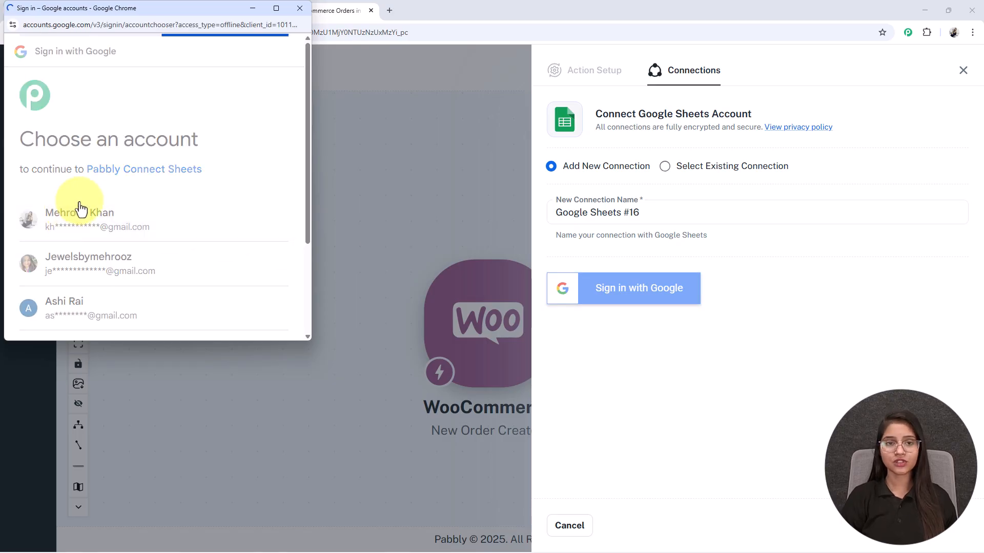
scroll(116, 235, "down", 2)
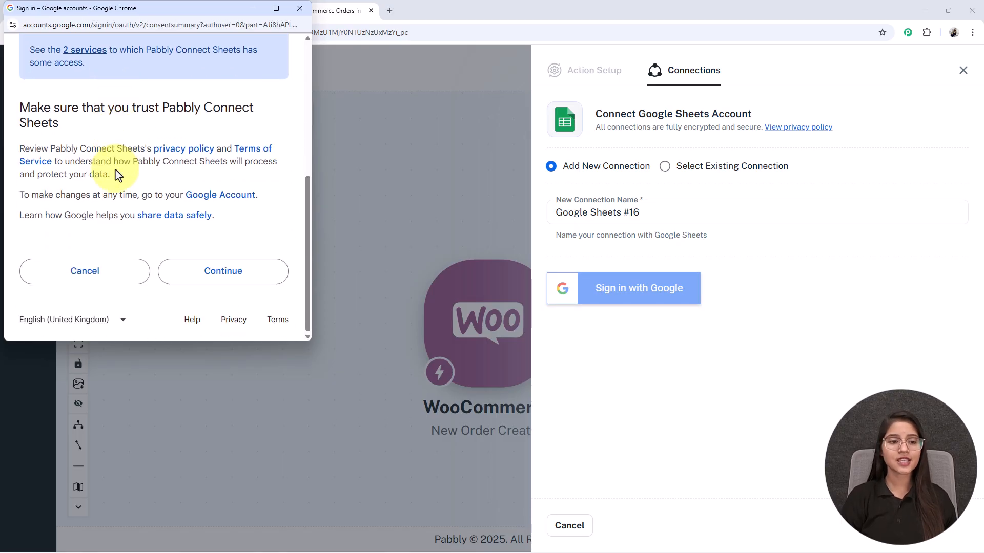
left_click(204, 282)
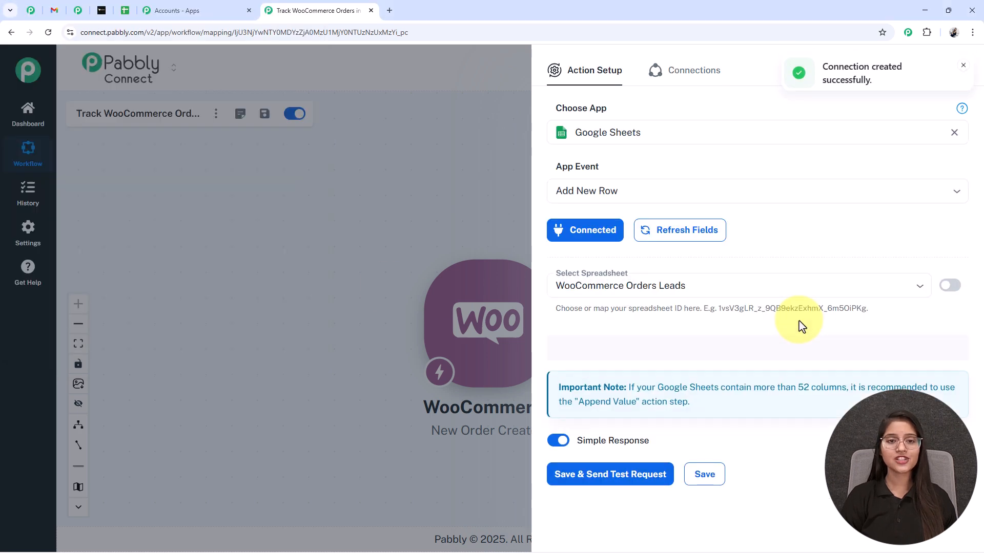
Choose the WooCommerce Orders Leads spreadsheet with Sheet1, comparing its columns in the Google Sheets tab
scroll(802, 326, "down", 2)
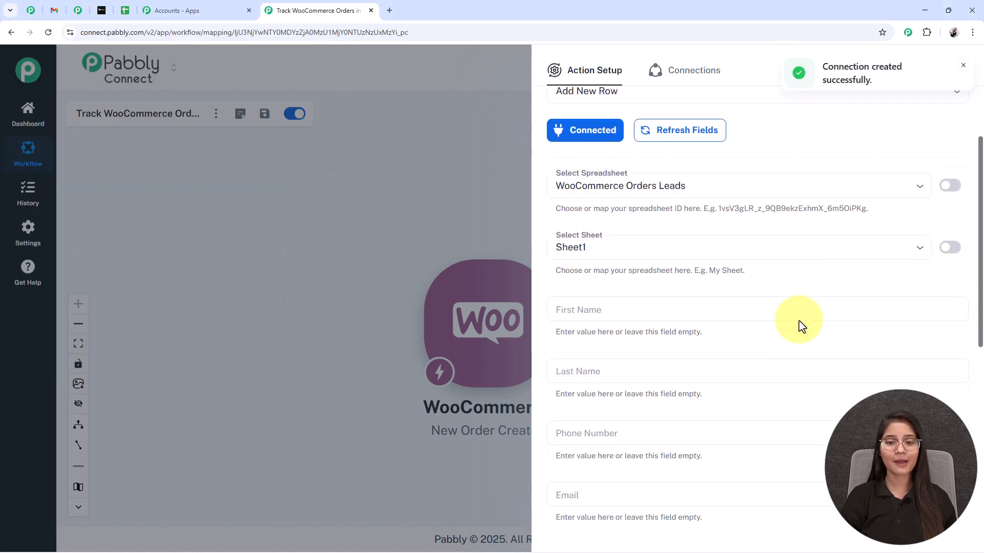
left_click_drag(618, 186, 604, 195)
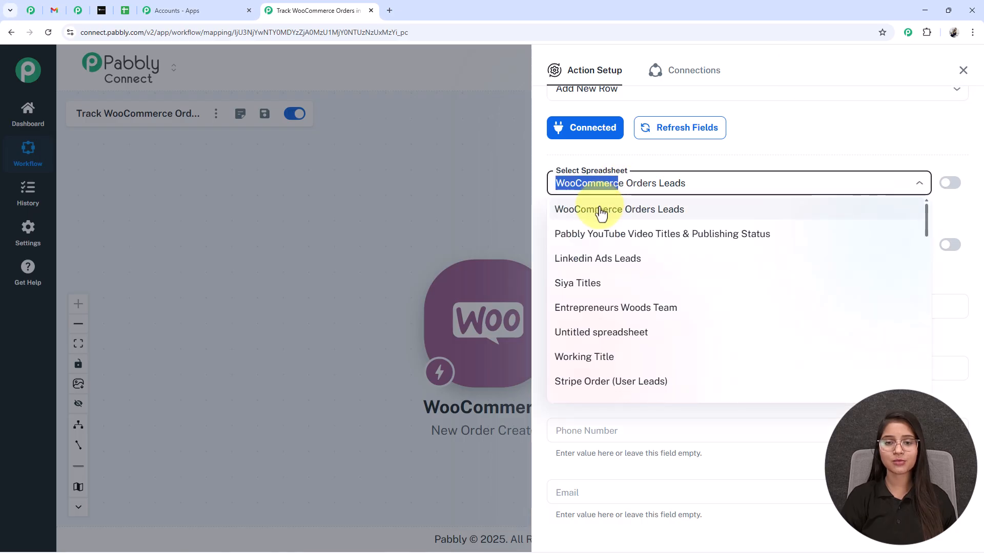
left_click(601, 213)
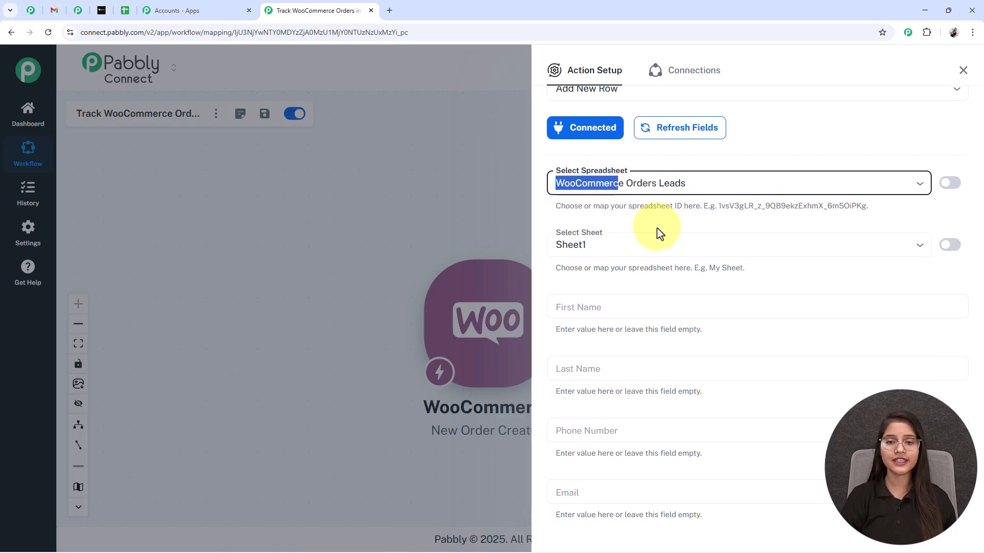
scroll(660, 233, "down", 1)
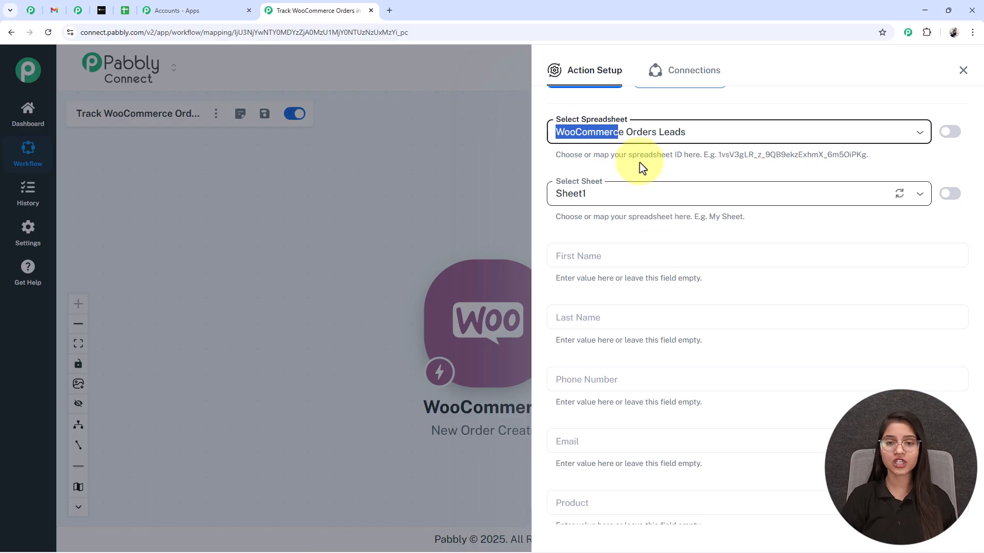
left_click(127, 11)
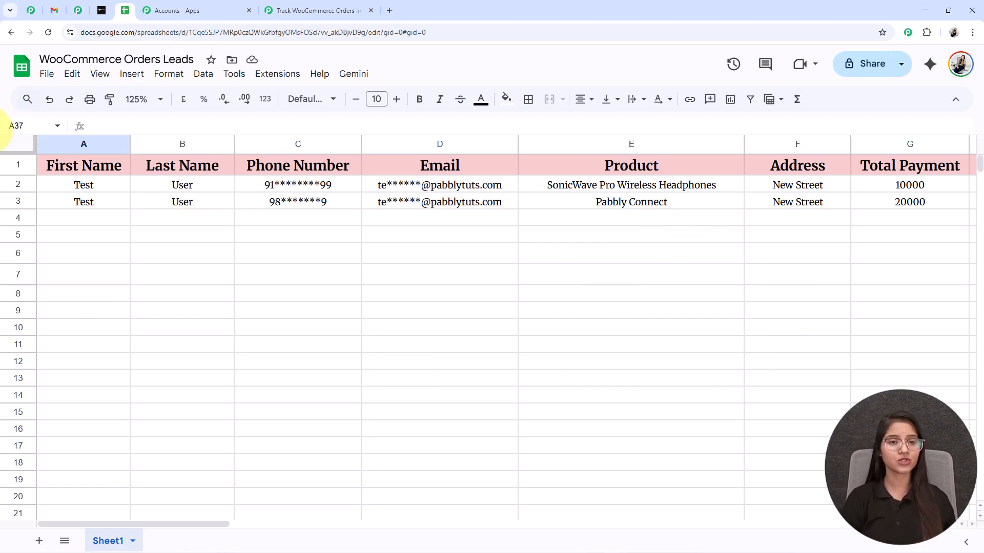
left_click(308, 11)
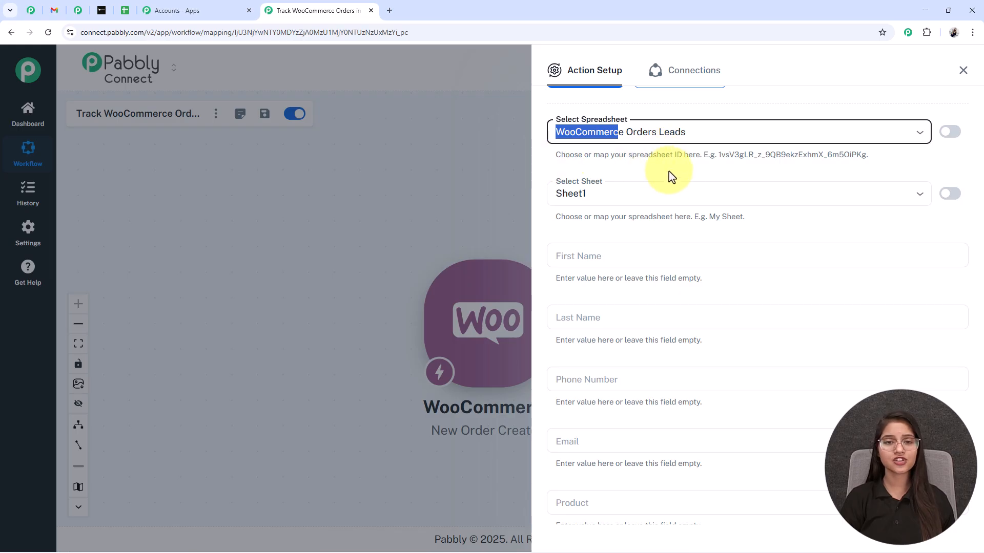
scroll(615, 159, "down", 2)
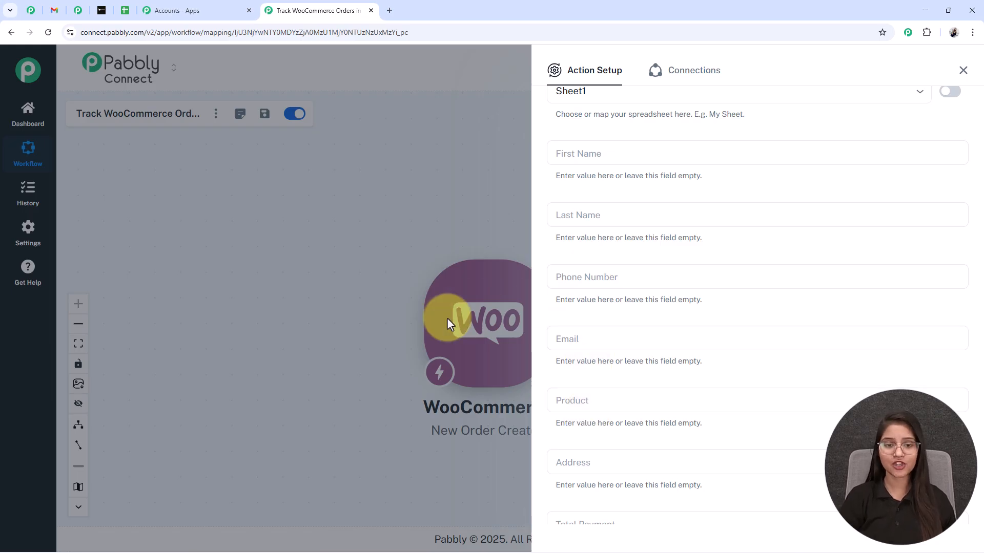
Map shipping first_name and last_name into the First Name and Last Name fields
left_click(626, 156)
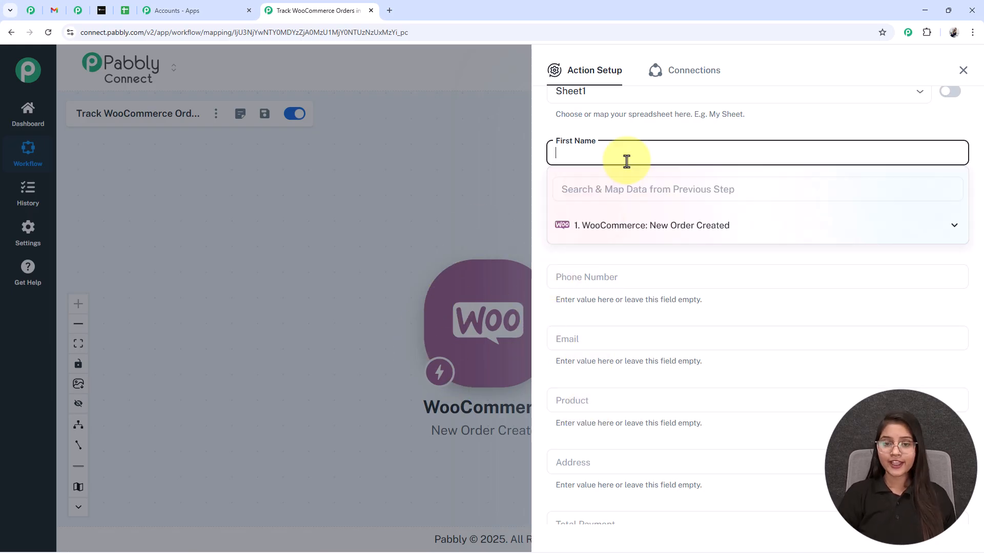
left_click(615, 226)
left_click(607, 195)
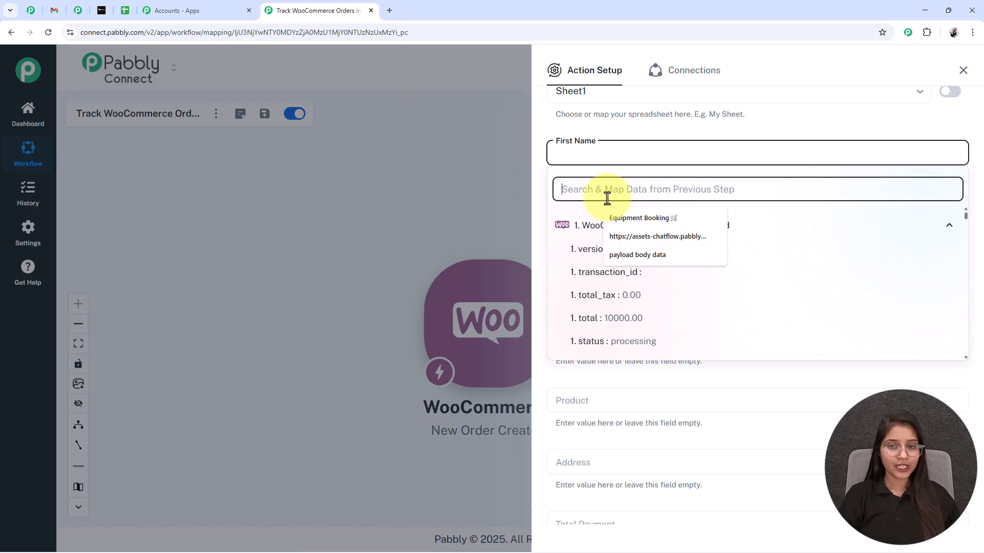
type("First")
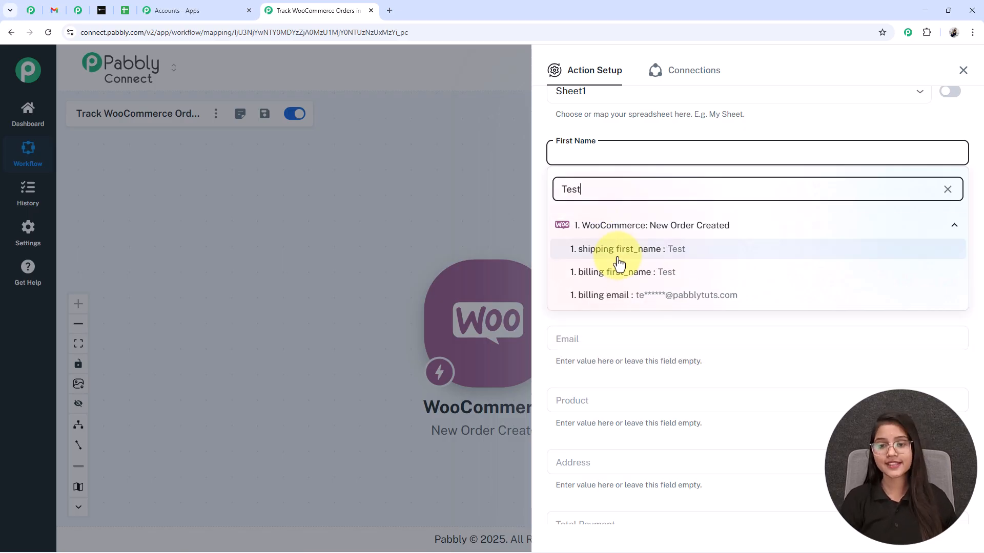
left_click(621, 250)
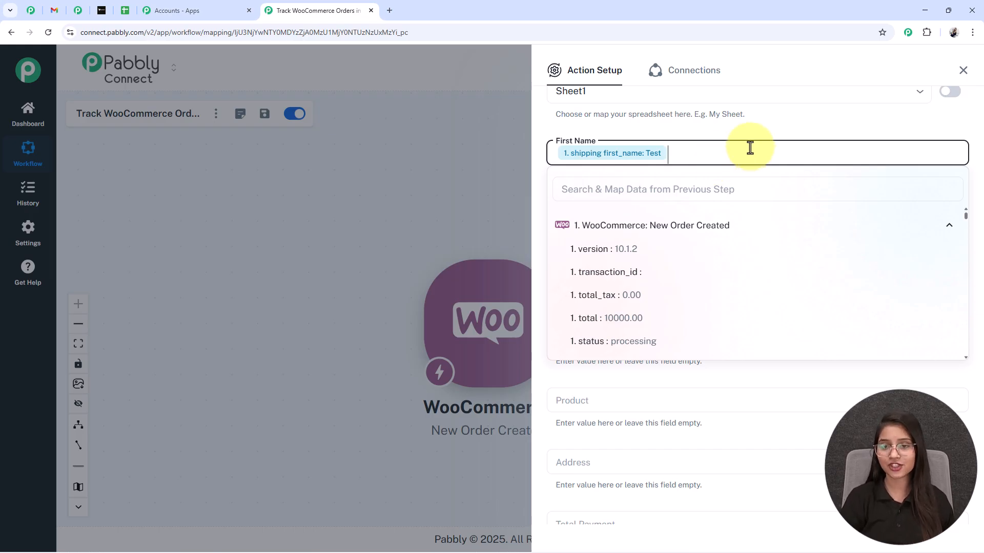
left_click(590, 205)
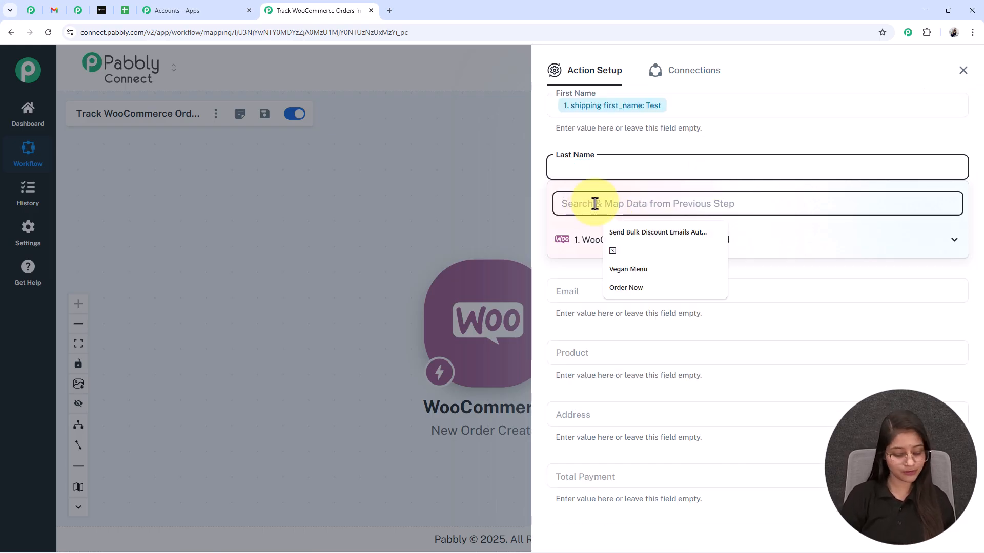
type("user")
left_click(622, 263)
Map the phone, the ordered item's name and shipping address_1 into Phone Number, Product and Address
left_click(598, 266)
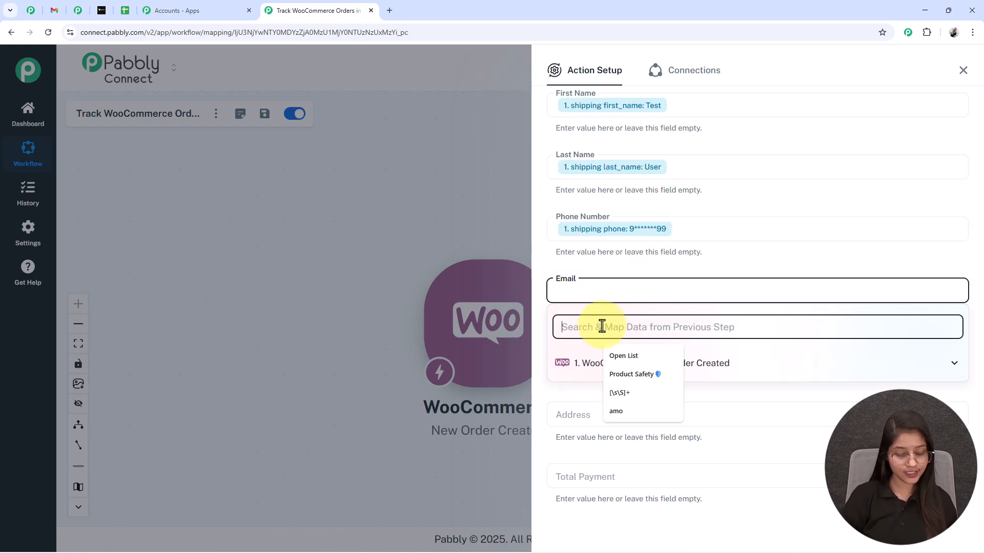
type("2")
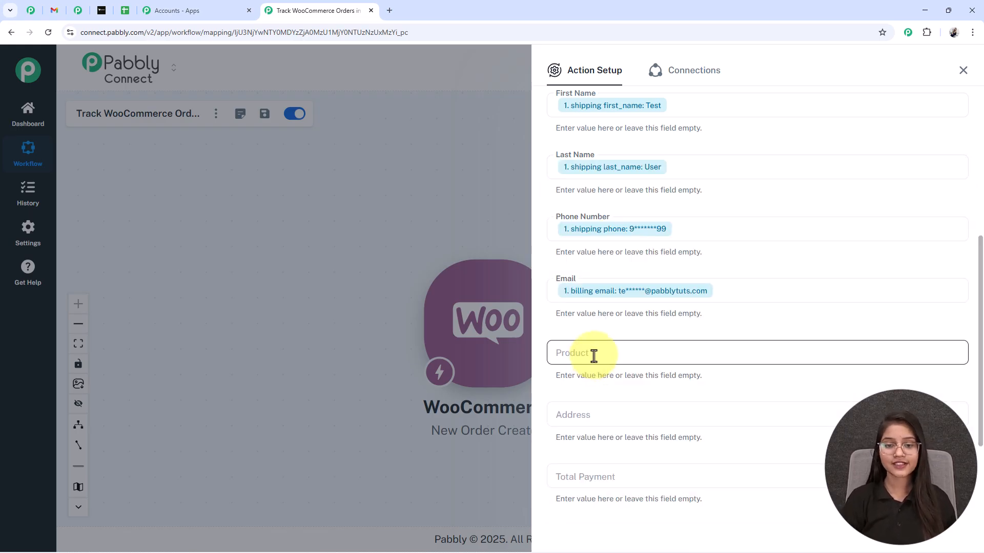
left_click(593, 355)
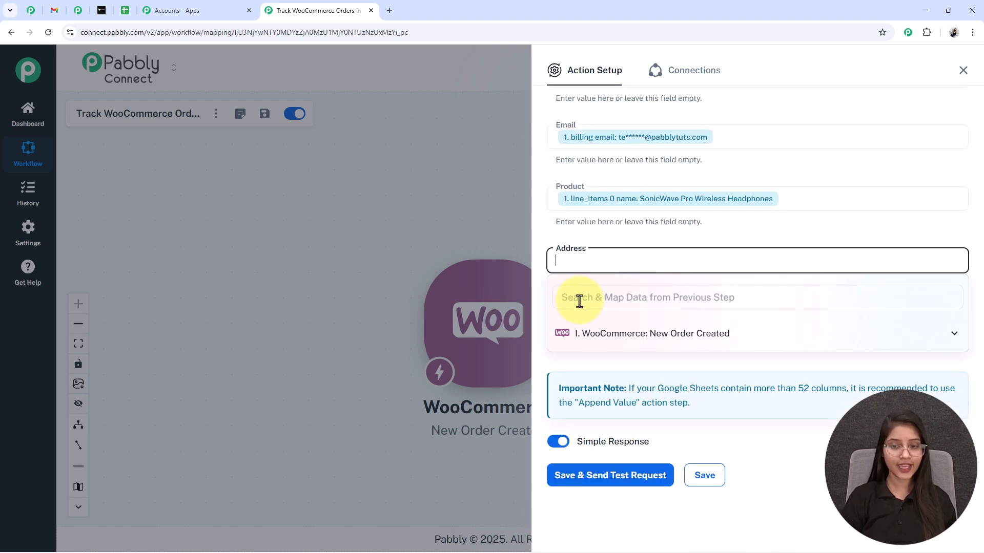
left_click(578, 300)
left_click(613, 362)
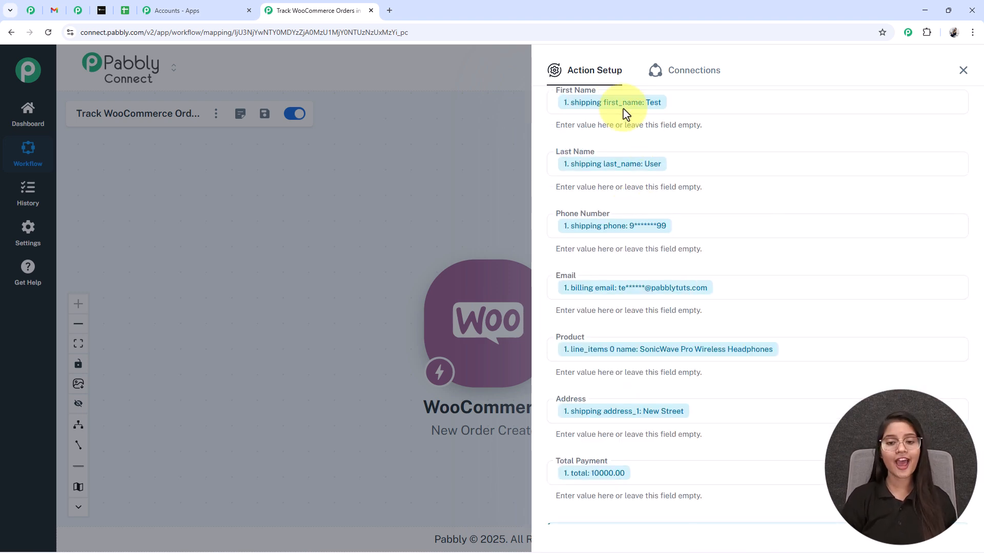
scroll(643, 307, "down", 3)
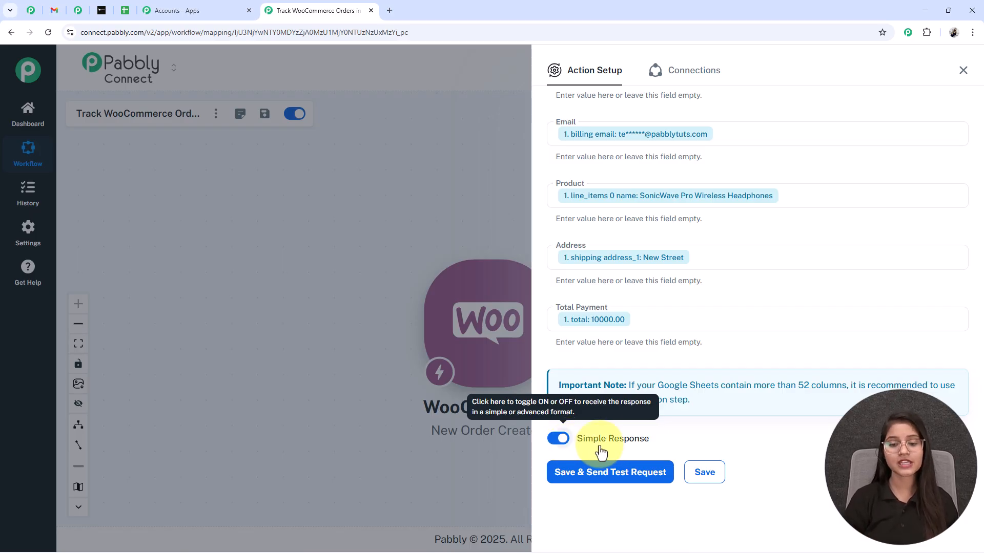
Save and send a test request, confirming the order landed in Sheet1!A4:G4 of the spreadsheet
left_click(595, 481)
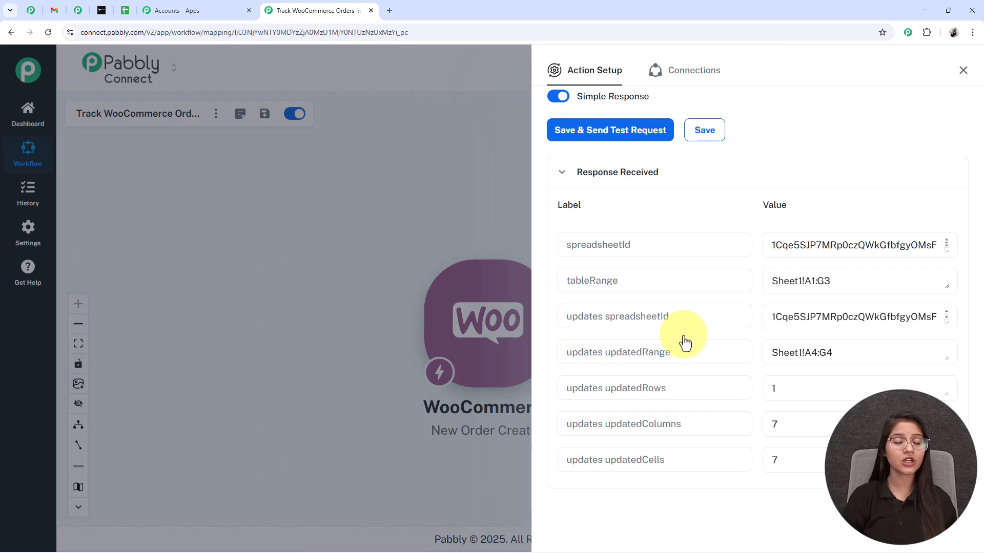
left_click(125, 10)
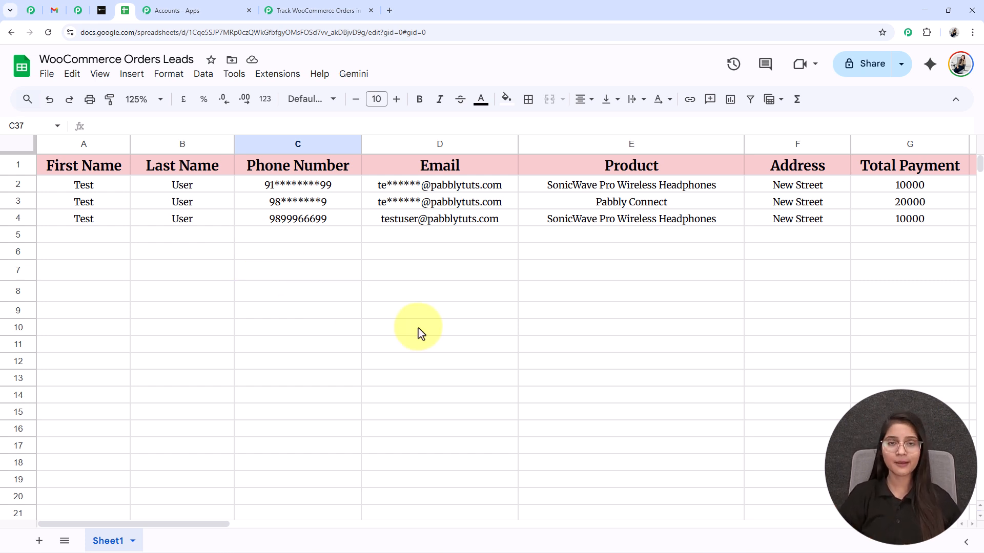
left_click(302, 10)
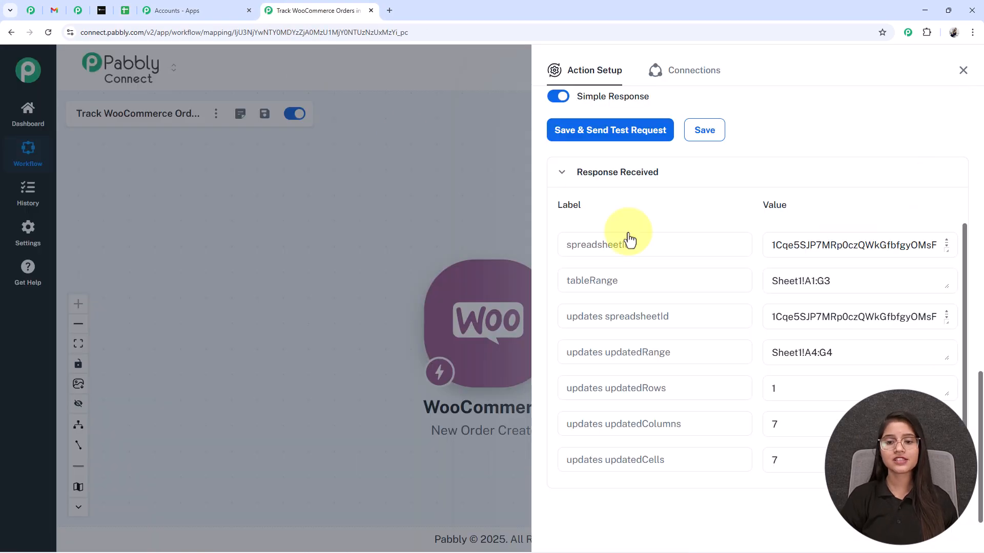
left_click(963, 73)
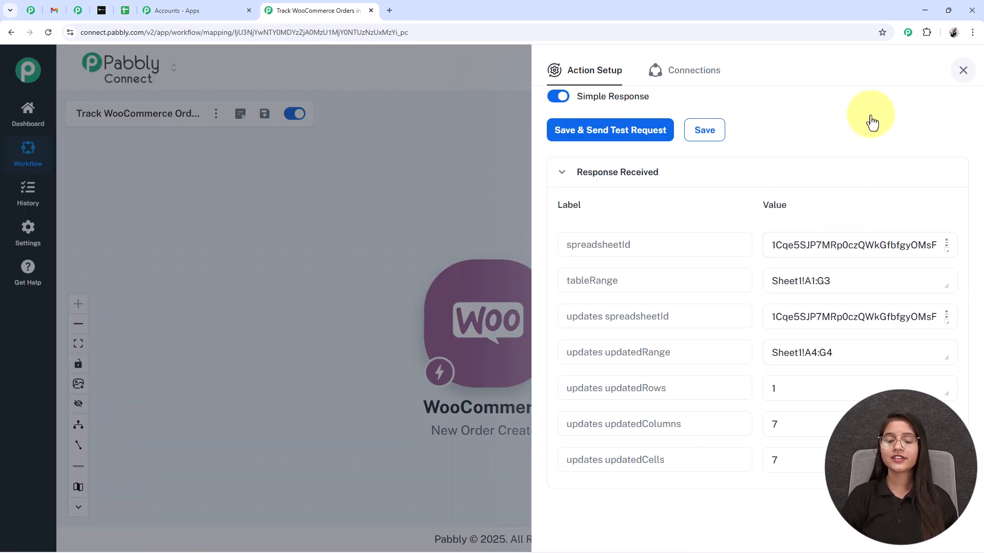
Add a Gmail action with the Send Email event after the Google Sheets step
left_click_drag(586, 237, 345, 150)
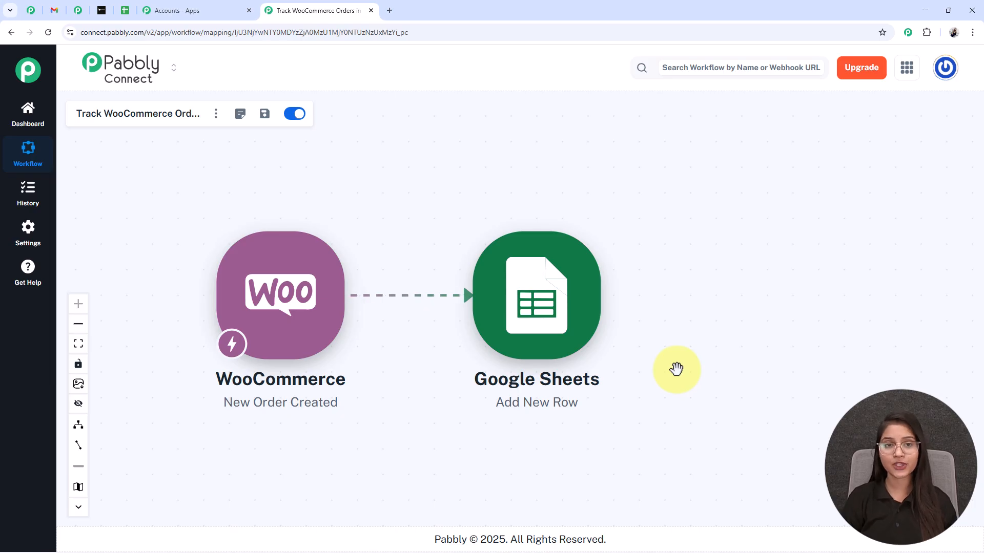
left_click(614, 296)
type("gm")
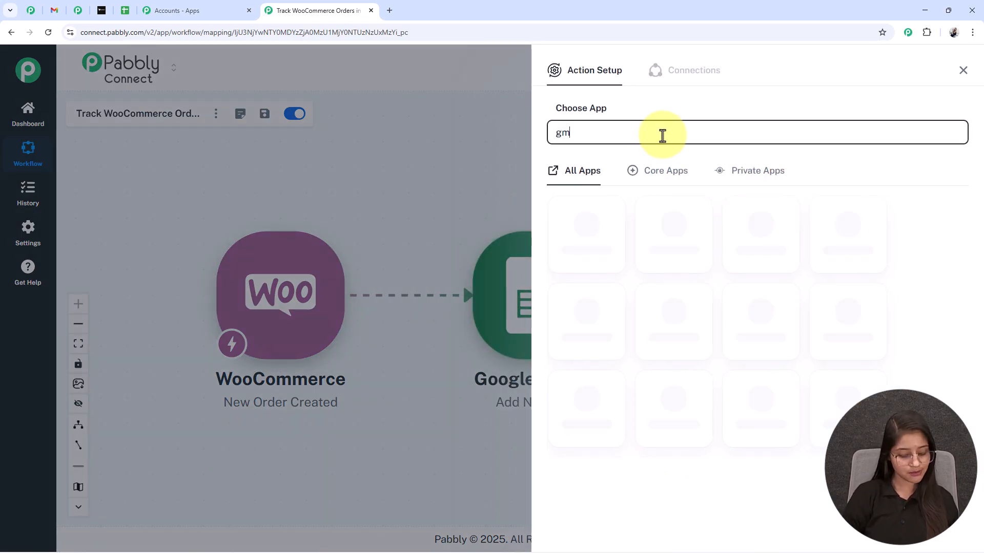
type("ai")
left_click(596, 224)
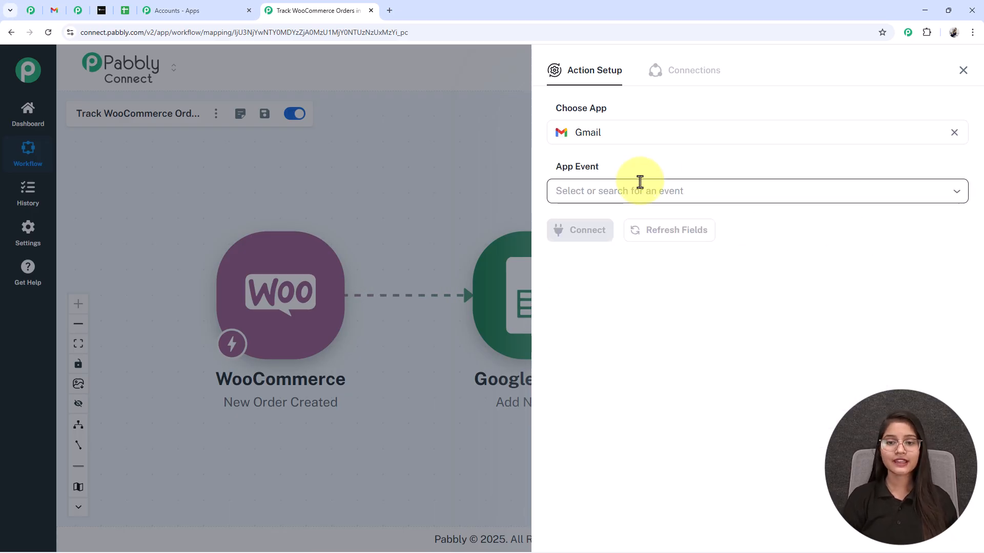
left_click(622, 192)
left_click(609, 238)
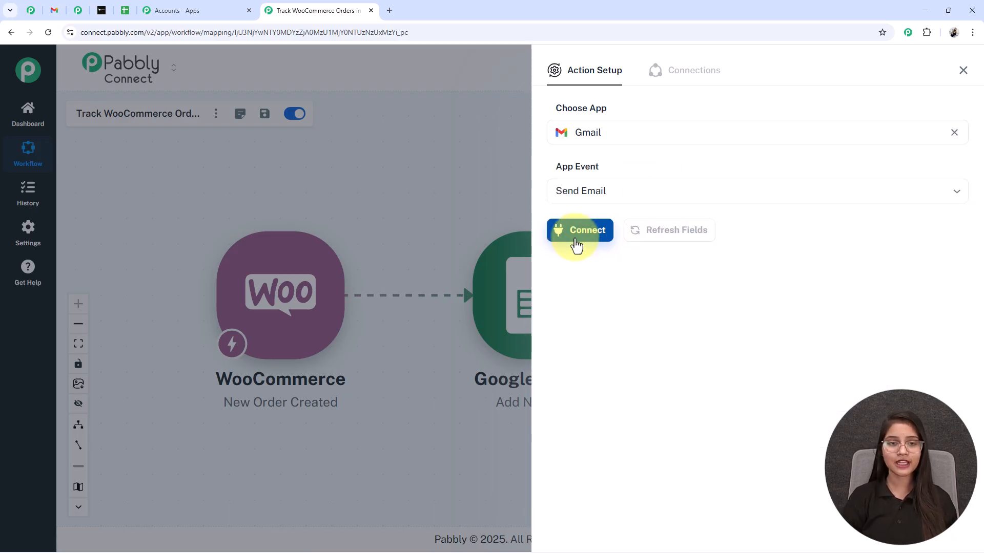
Connect the Gmail step through the existing Gmail #20 connection
left_click(576, 231)
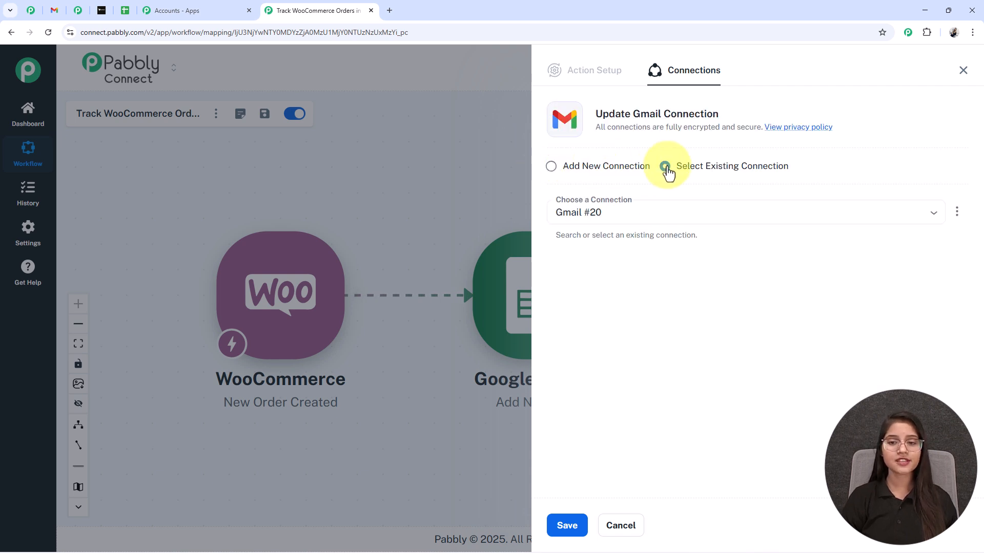
left_click(549, 169)
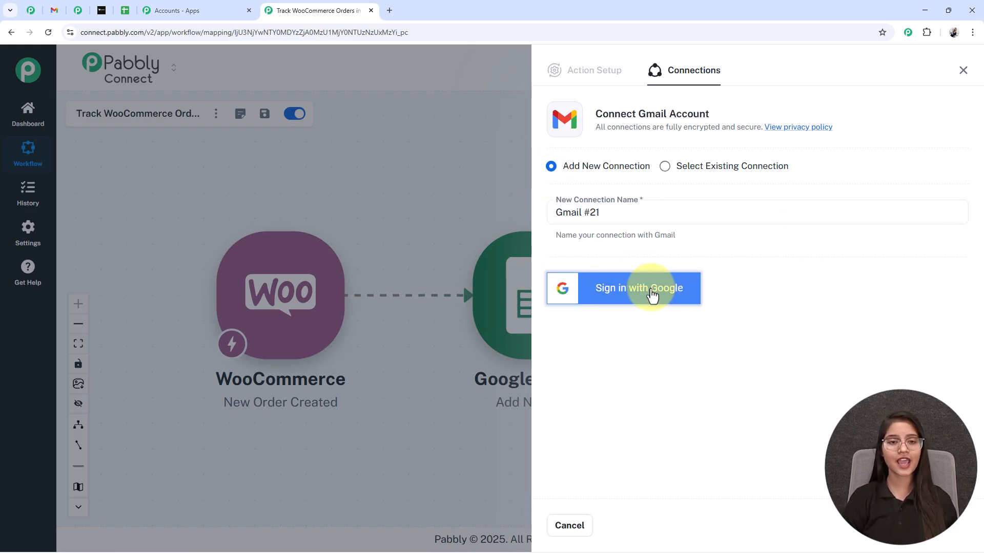
left_click(667, 172)
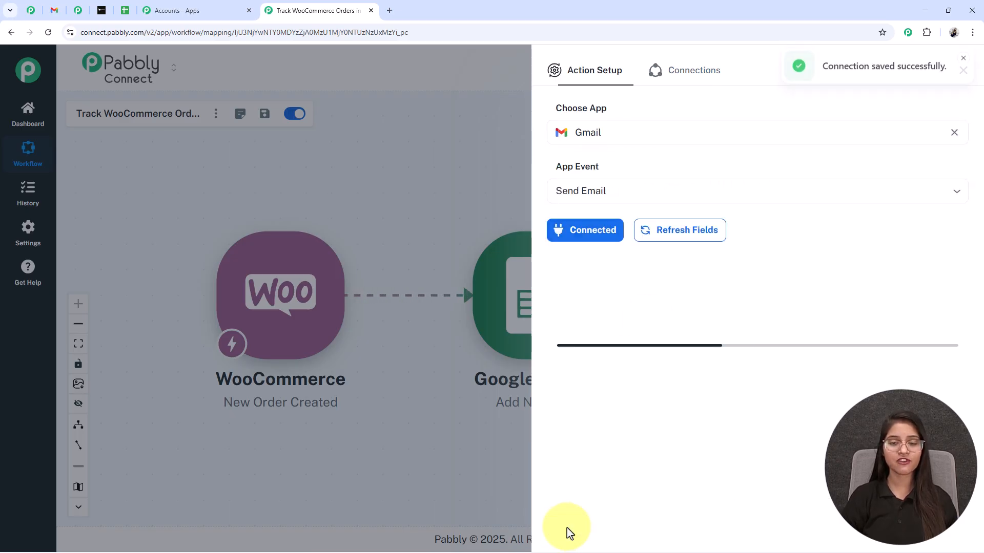
left_click(595, 286)
Set the Gmail sender name to 'TechWorld Store'
scroll(595, 285, "down", 1)
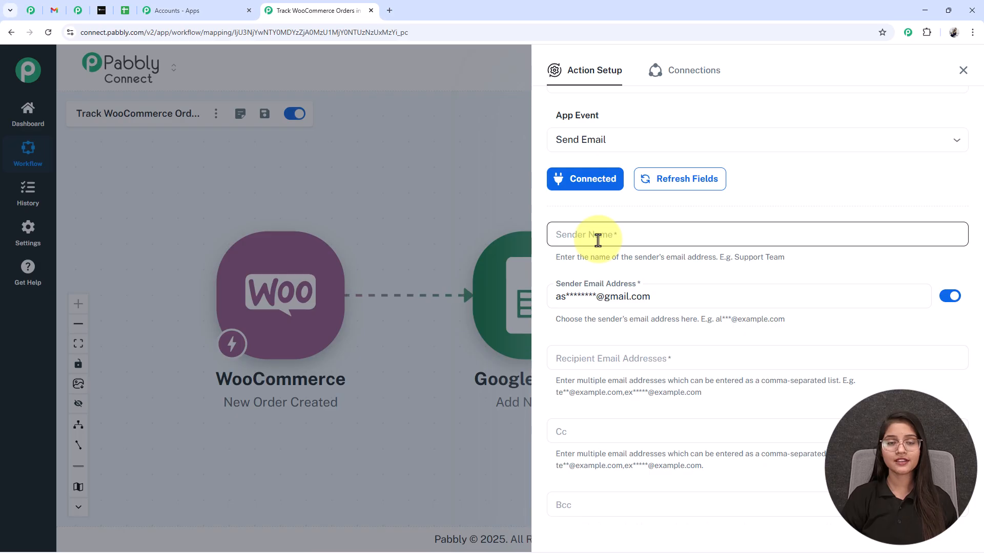
type("TechWorld Store")
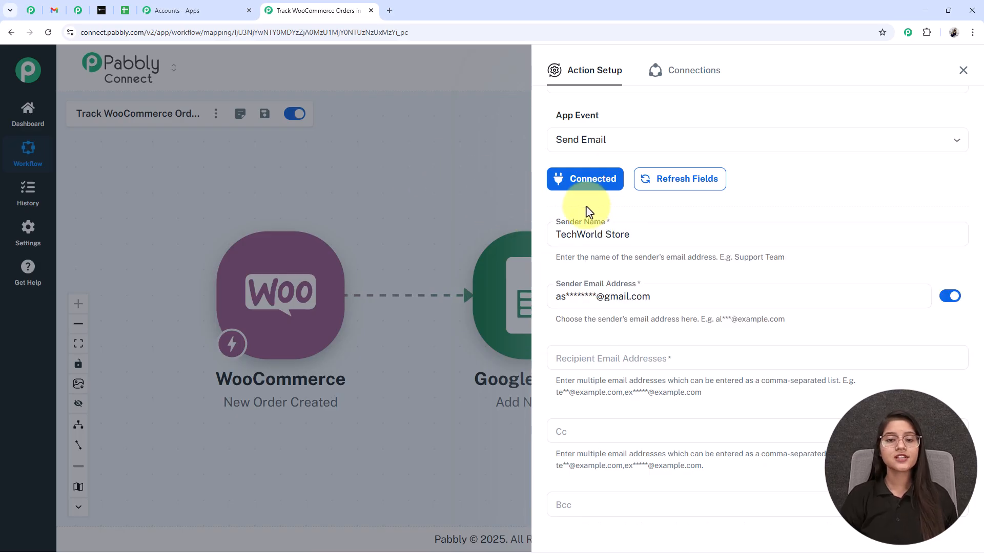
left_click(657, 260)
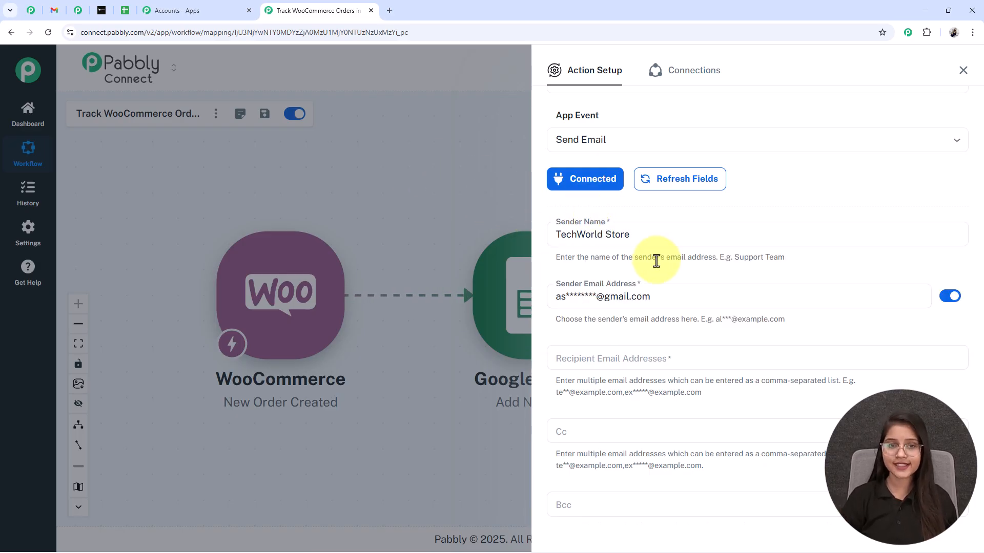
scroll(657, 260, "down", 2)
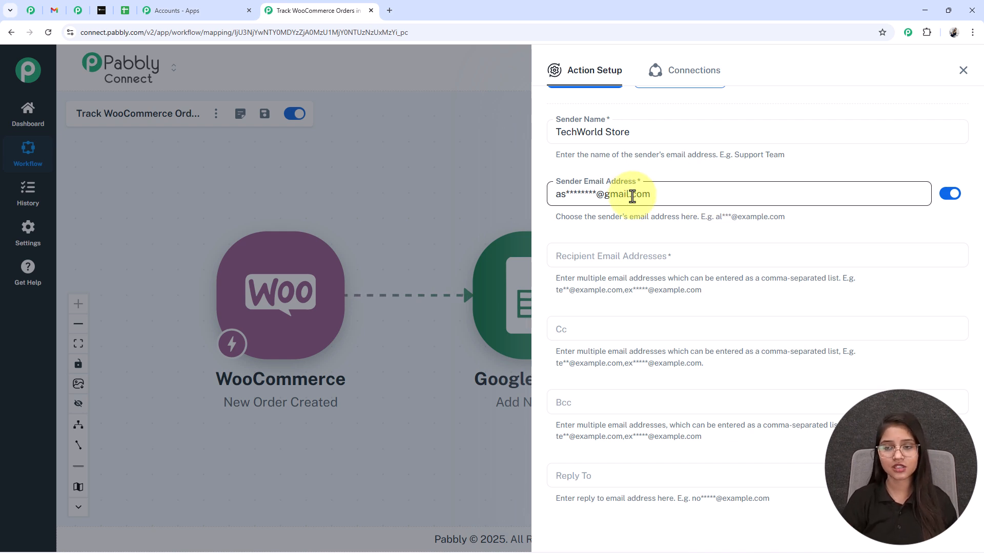
scroll(614, 210, "down", 1)
Map the order's billing email into Recipient Email Addresses and review the subject and body fields
left_click(588, 205)
left_click(585, 239)
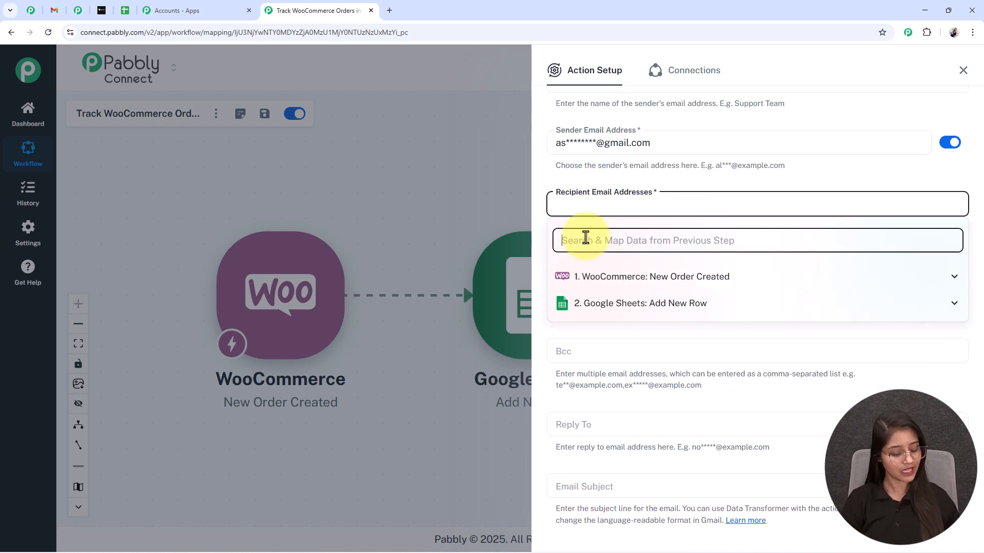
type("@")
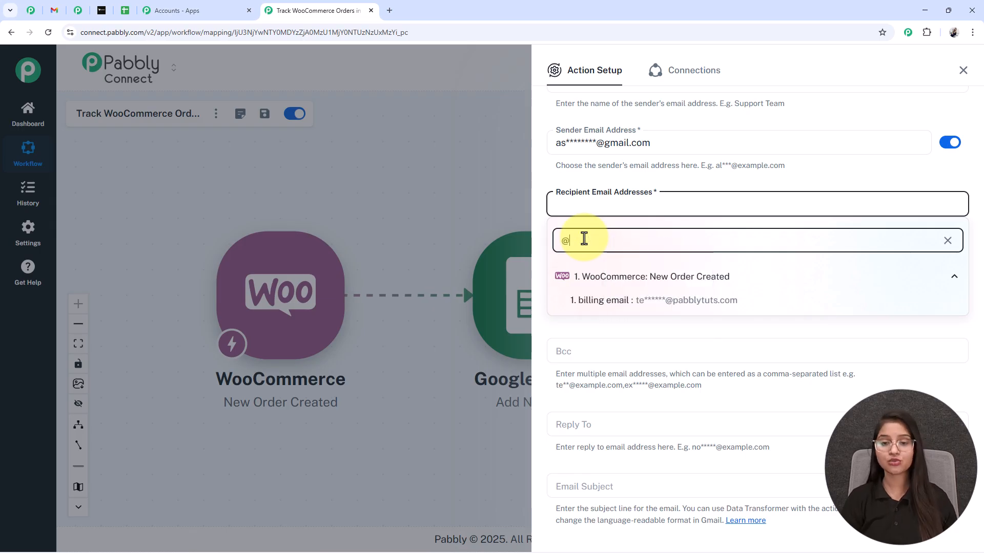
left_click(661, 307)
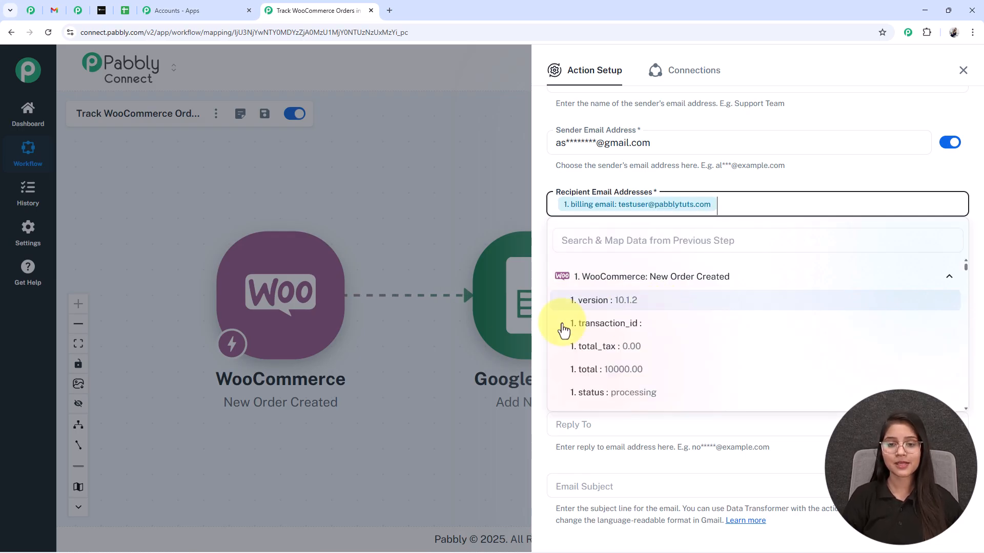
scroll(621, 272, "down", 2)
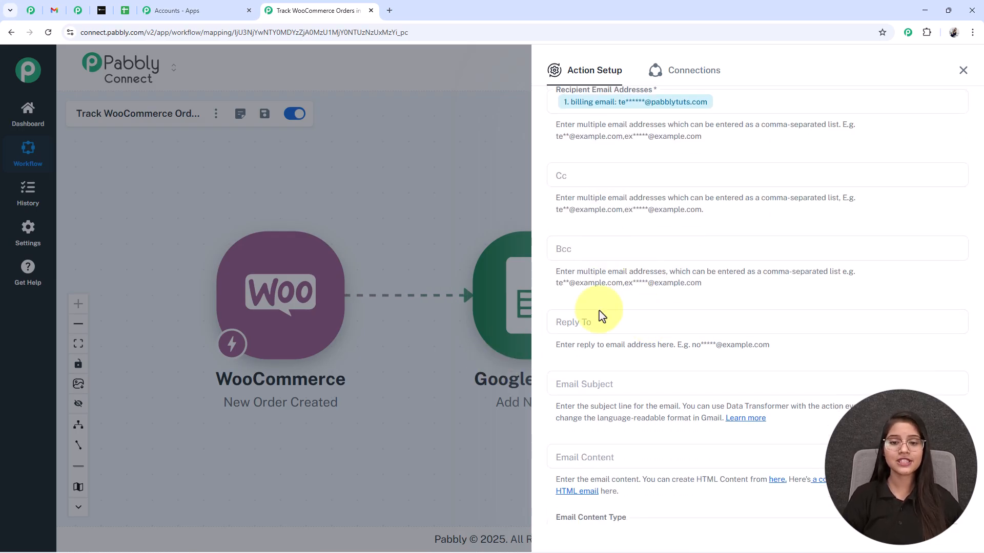
scroll(589, 347, "down", 2)
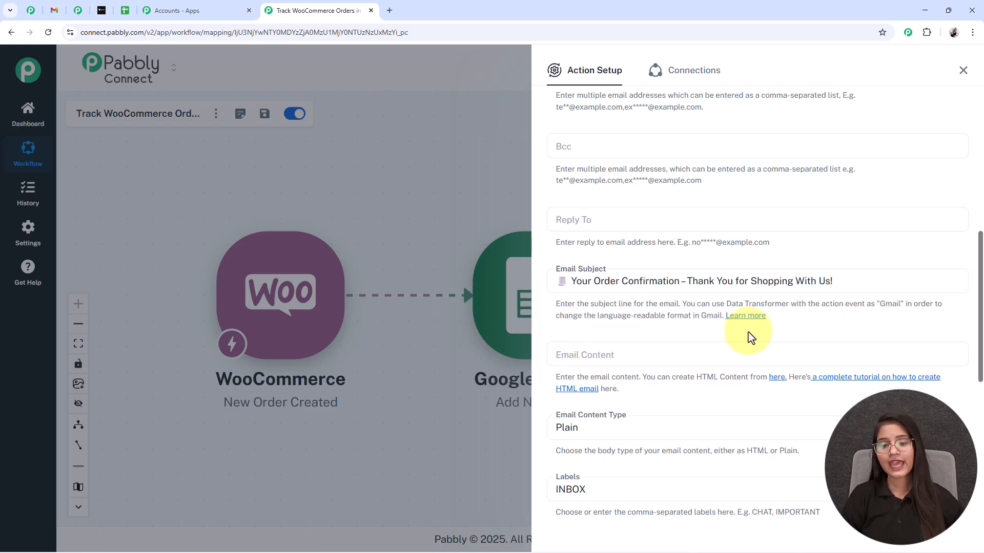
scroll(749, 335, "down", 3)
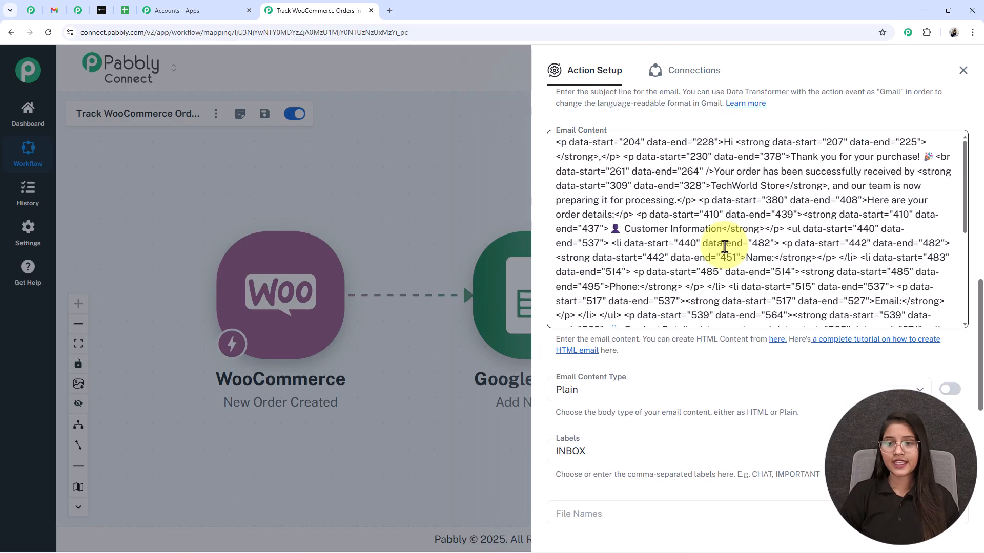
scroll(725, 246, "up", 1)
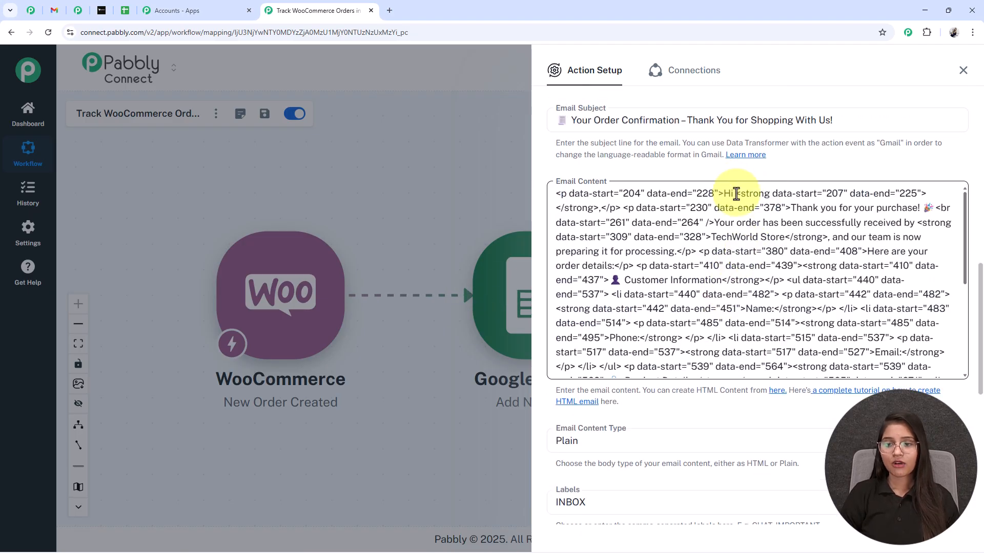
Insert the shipping first and last name after 'Hi' in the email body
left_click(681, 197)
left_click(736, 195)
left_click(653, 440)
left_click(613, 405)
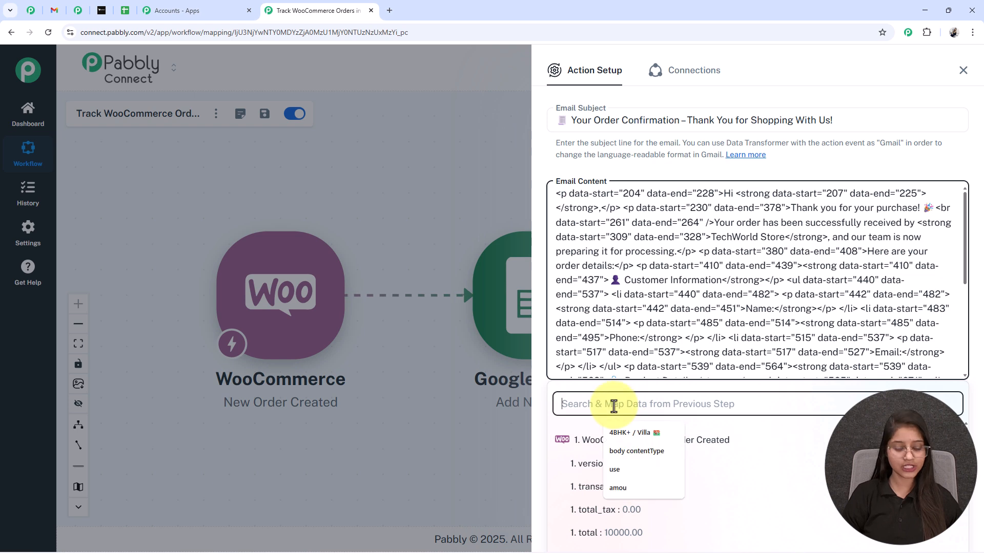
type("test")
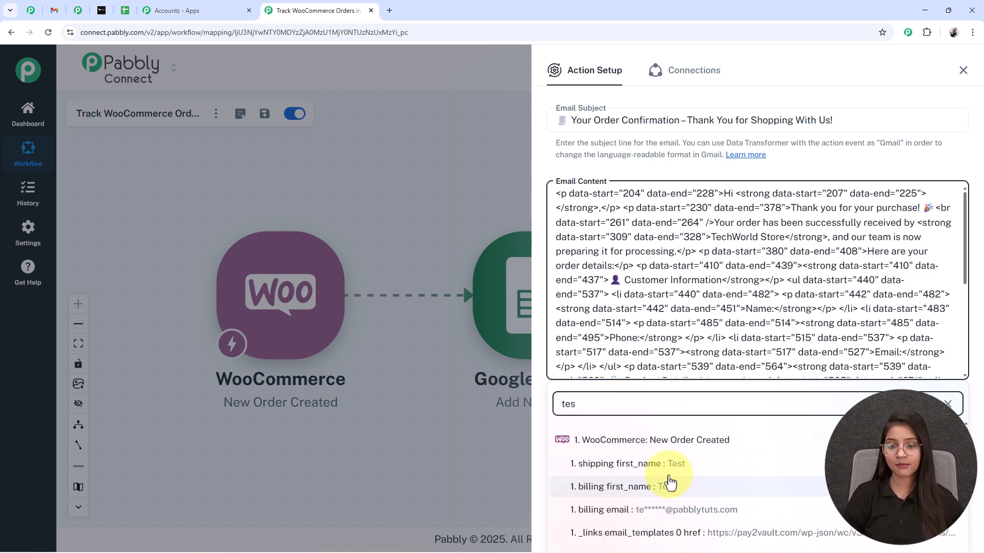
left_click(665, 467)
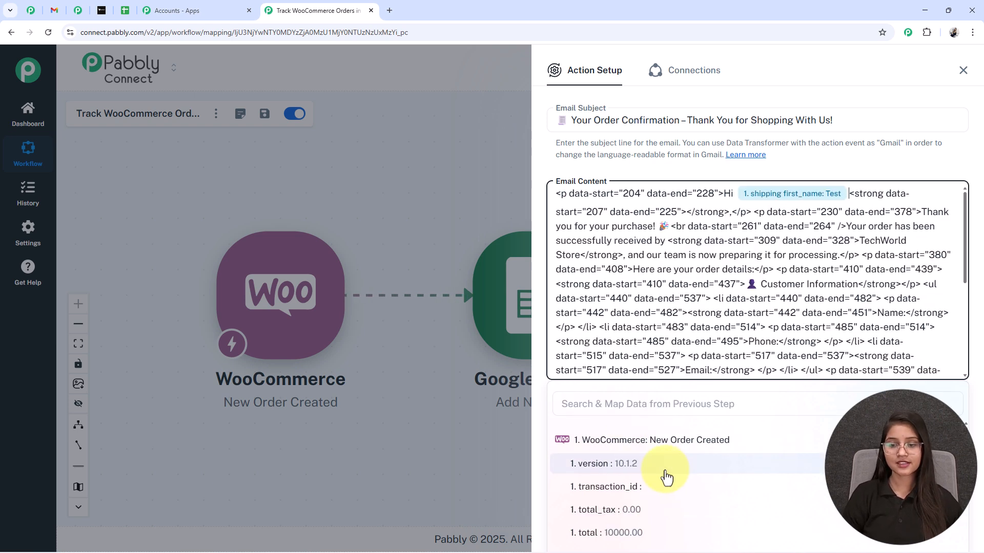
left_click(617, 409)
type("user")
left_click(637, 463)
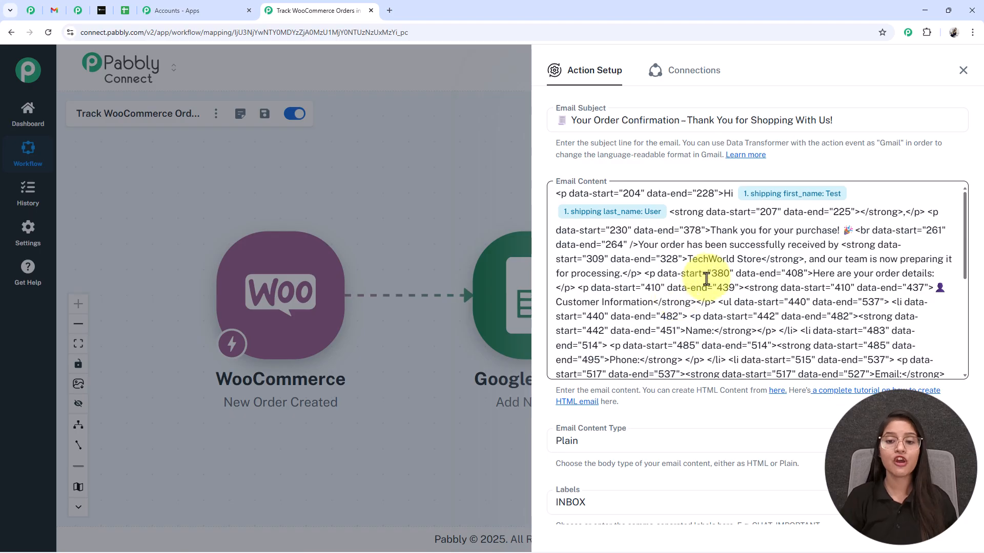
Insert the shipping phone number after 'Phone:' in the email body
left_click(712, 336)
left_click(681, 403)
type("t_name: Test 1. shippi")
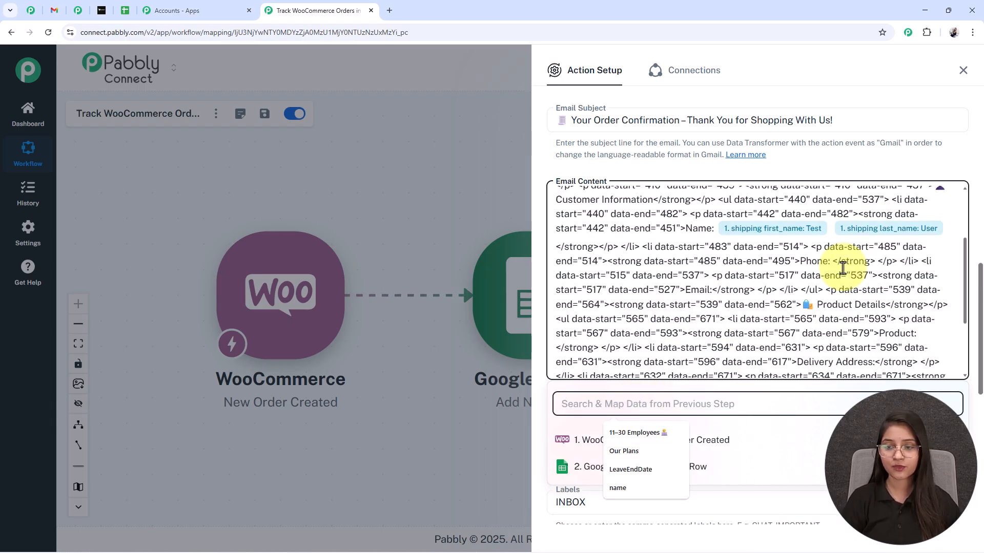
type("8")
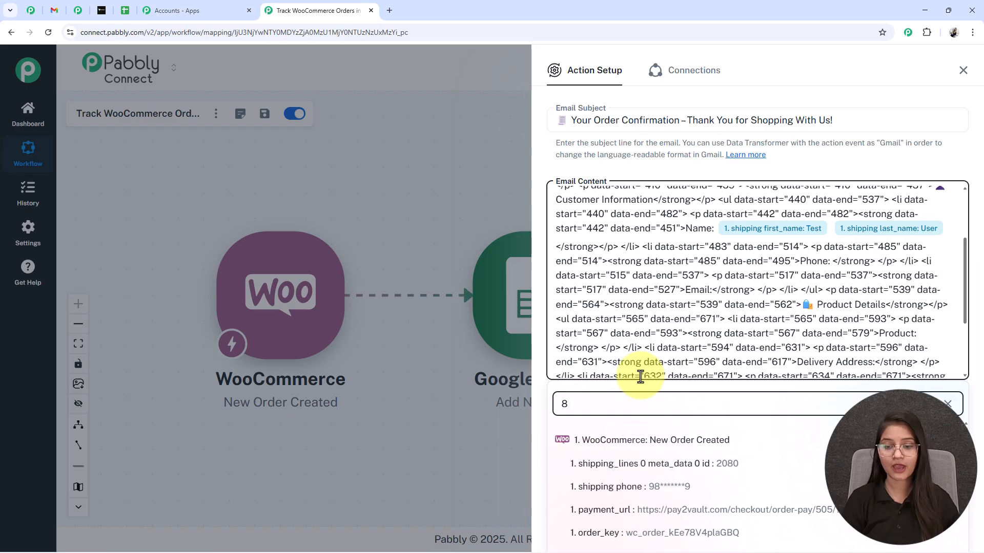
left_click(697, 490)
scroll(770, 313, "down", 1)
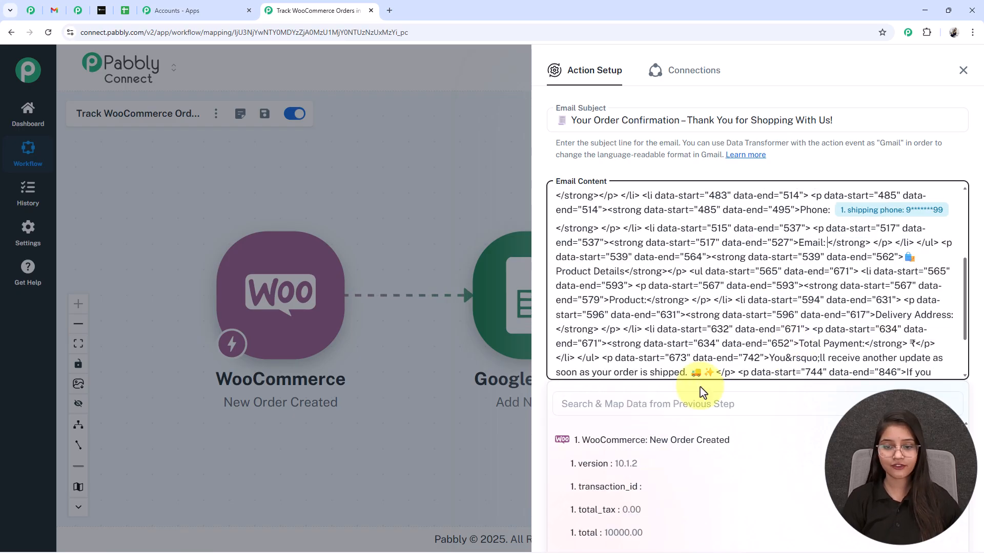
Insert the billing email after 'Email:' and the order total after 'Total Payment:'
left_click(664, 402)
type("e")
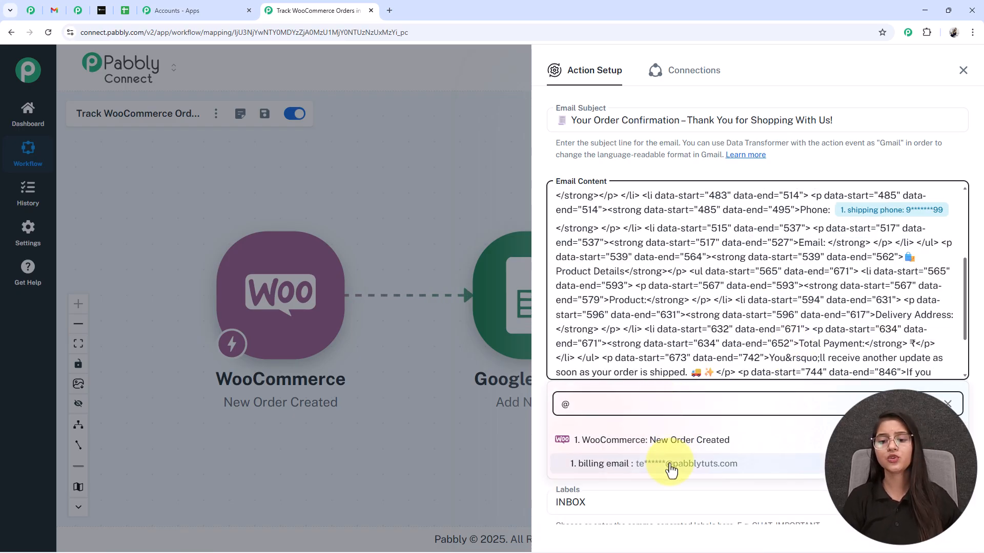
left_click(669, 464)
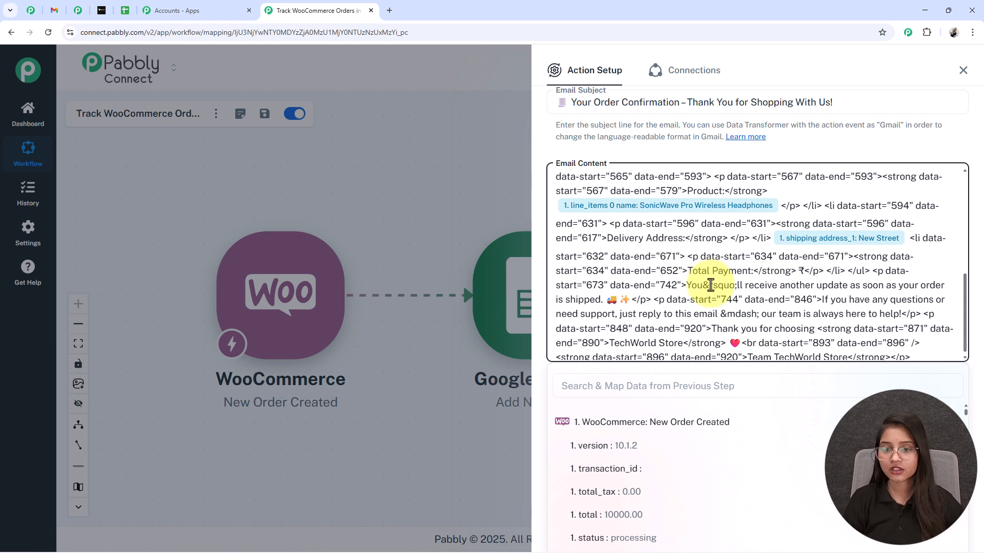
left_click(631, 385)
type("t")
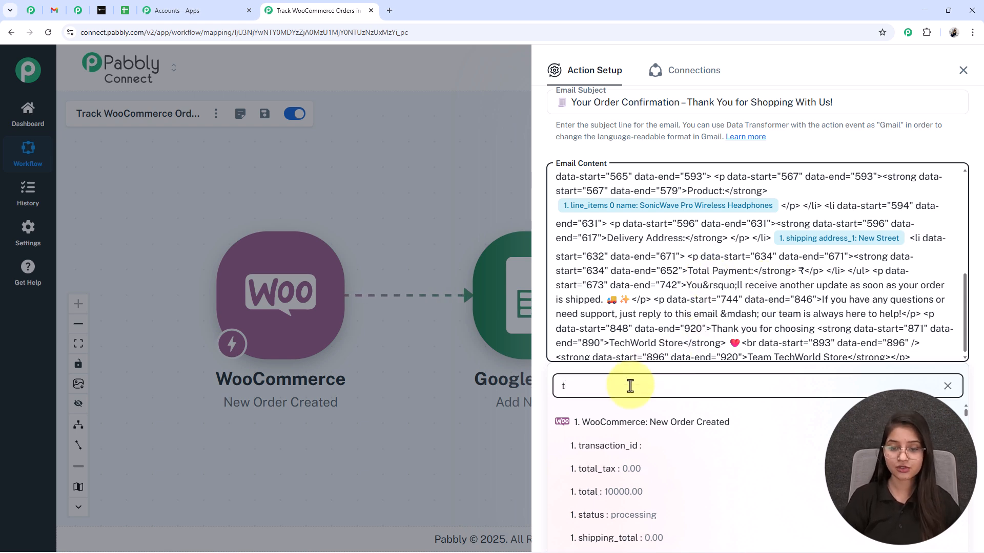
left_click(622, 491)
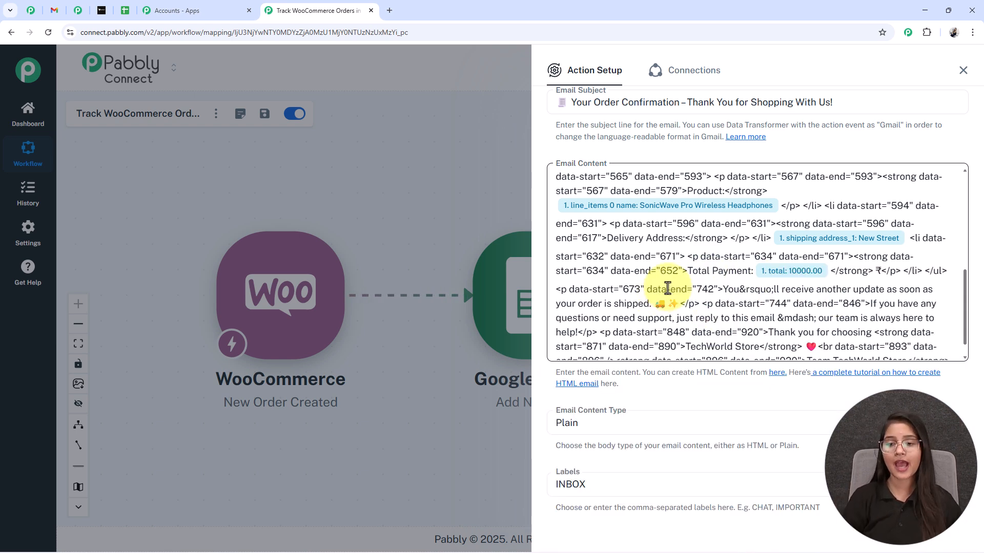
scroll(660, 291, "down", 5)
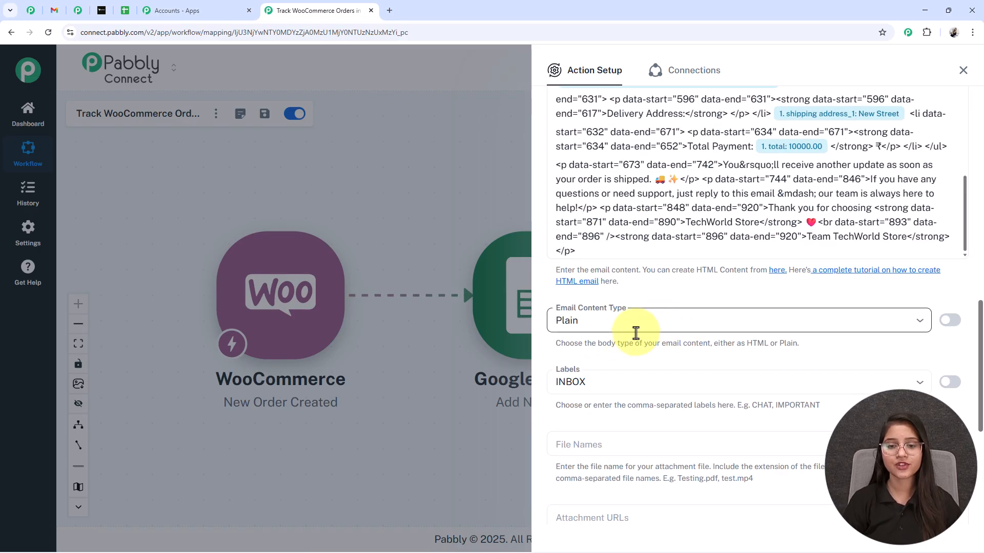
Set the Email Content Type to HTML
left_click(635, 333)
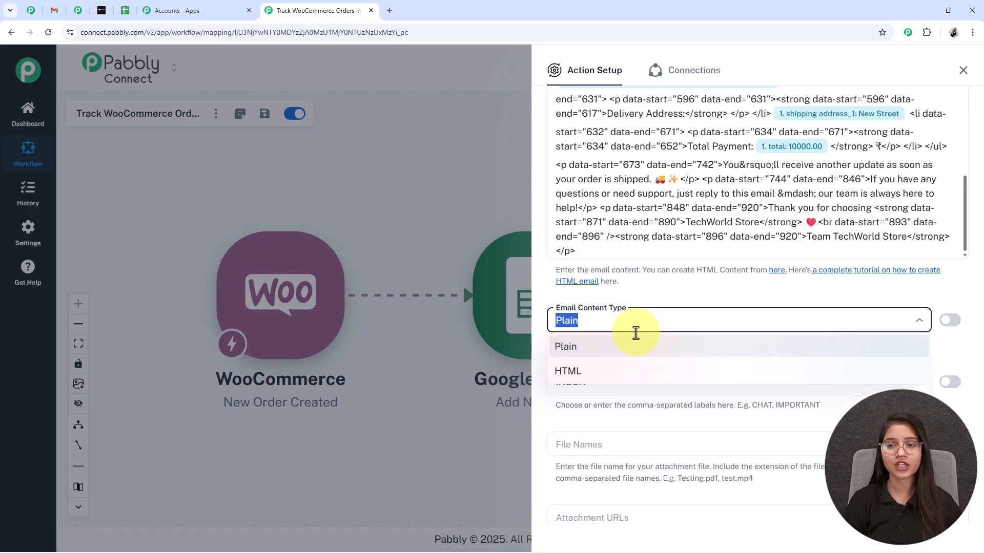
left_click(577, 380)
left_click(697, 231)
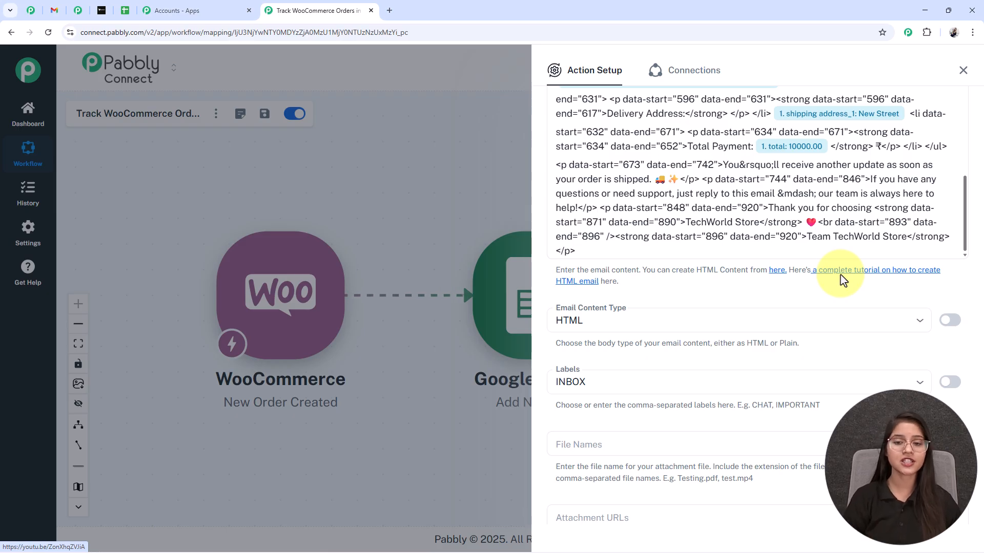
scroll(692, 274, "down", 2)
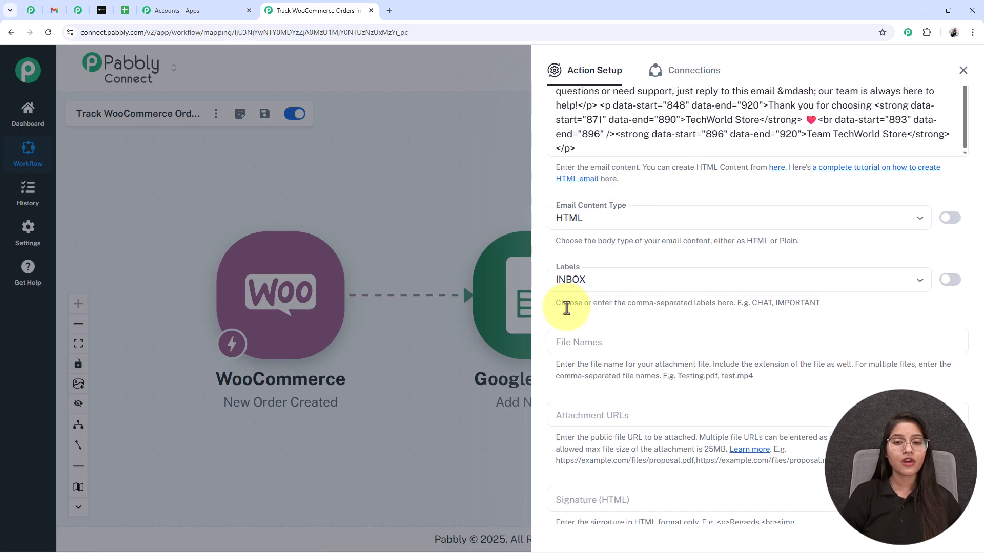
Keep INBOX as the email's label and scroll down to the save buttons
left_click(594, 286)
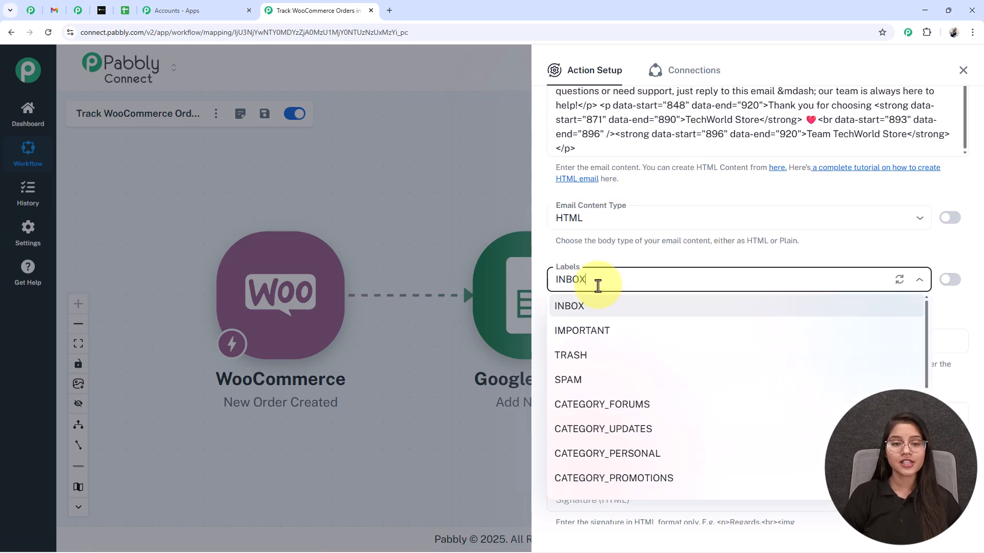
left_click(584, 312)
left_click(618, 241)
scroll(626, 270, "down", 2)
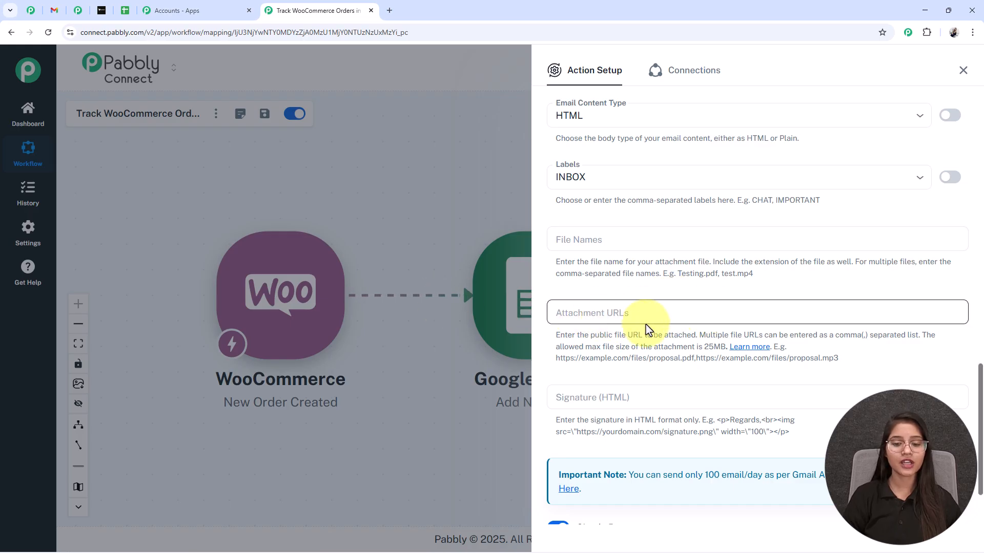
scroll(651, 324, "down", 2)
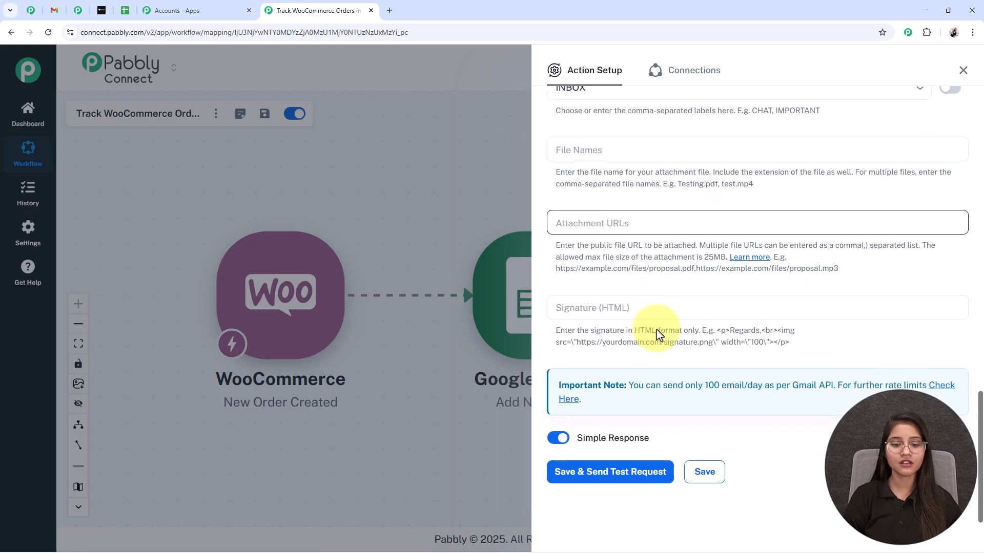
Save the Gmail step, send a test email, review the response, then move to Gmail
left_click(620, 484)
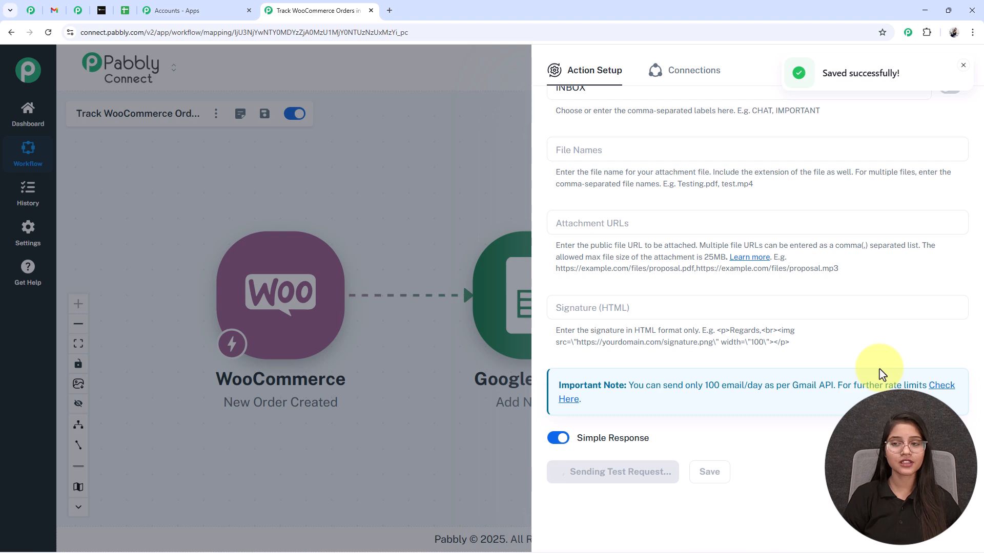
scroll(768, 433, "down", 3)
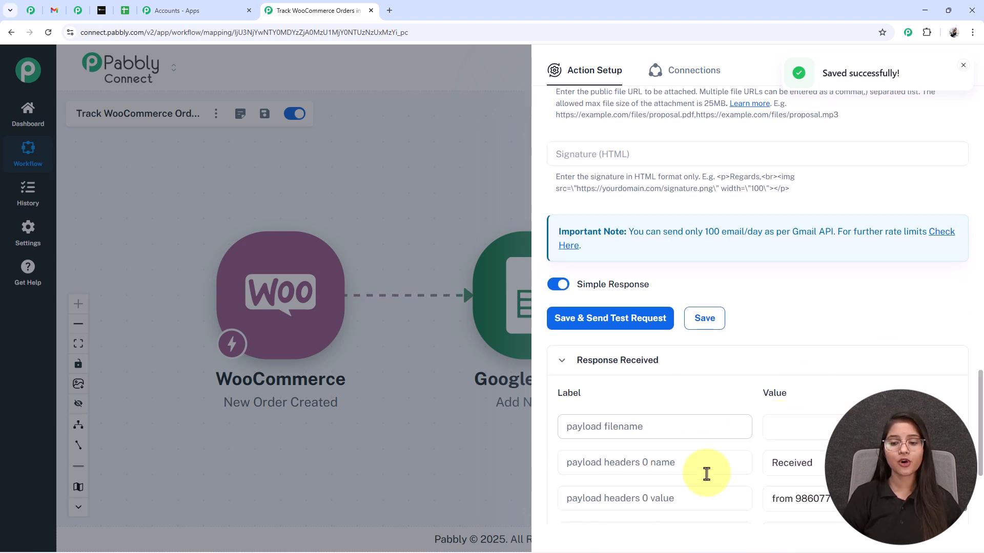
scroll(768, 448, "up", 1)
scroll(683, 281, "down", 5)
scroll(650, 283, "up", 5)
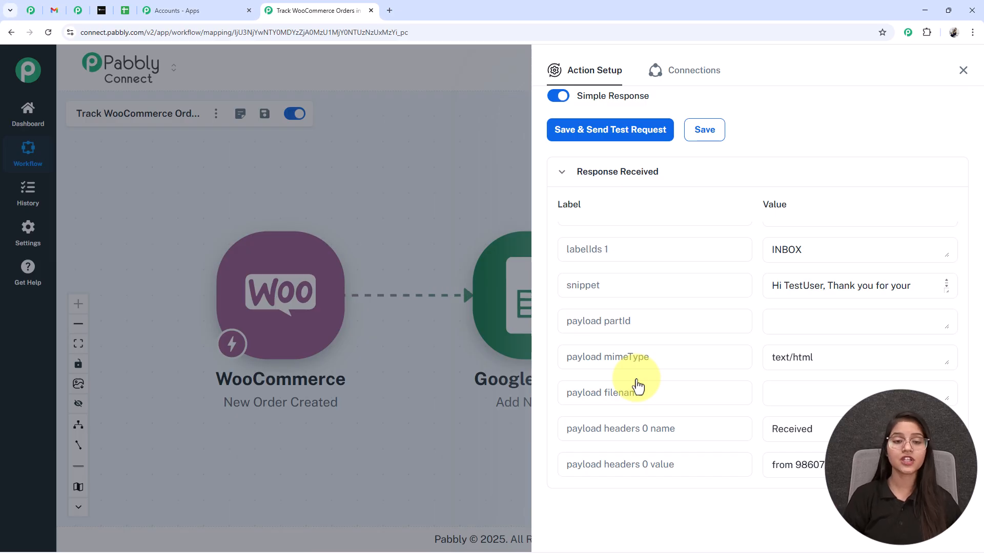
left_click(55, 10)
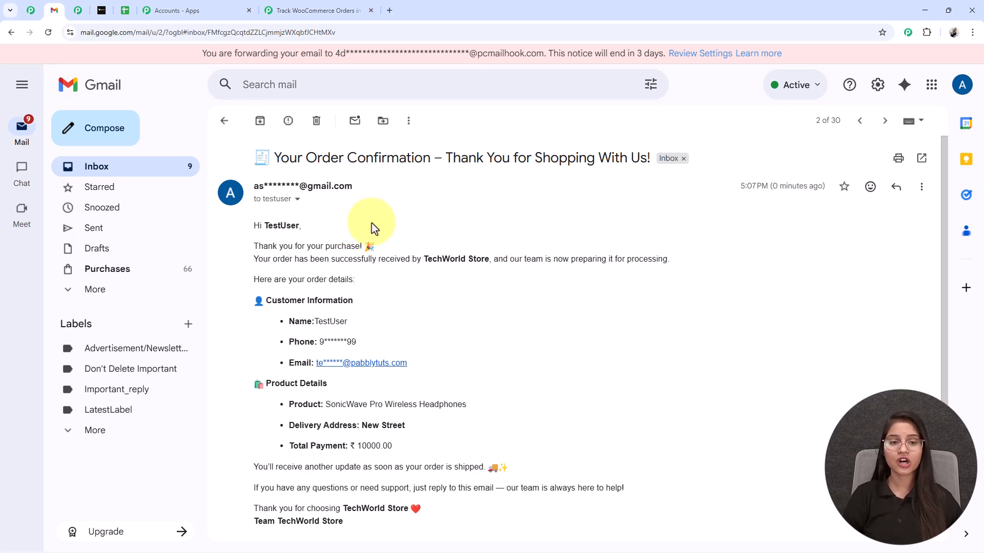
Check the test order-confirmation email, highlighting the greeting's mapped customer name to confirm the fields filled in
scroll(328, 220, "down", 1)
left_click_drag(260, 175, 314, 180)
left_click(318, 180)
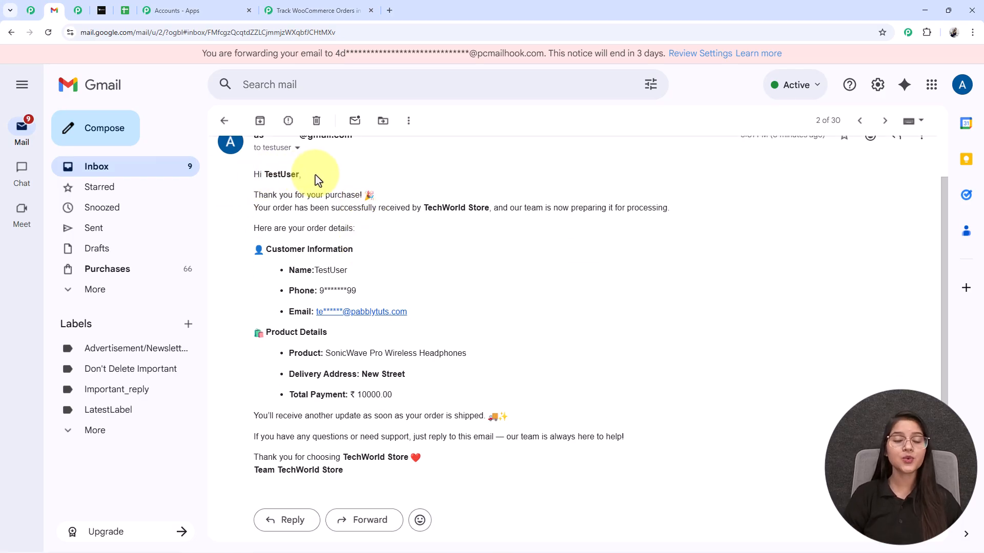
scroll(317, 179, "up", 1)
left_click_drag(265, 224, 298, 223)
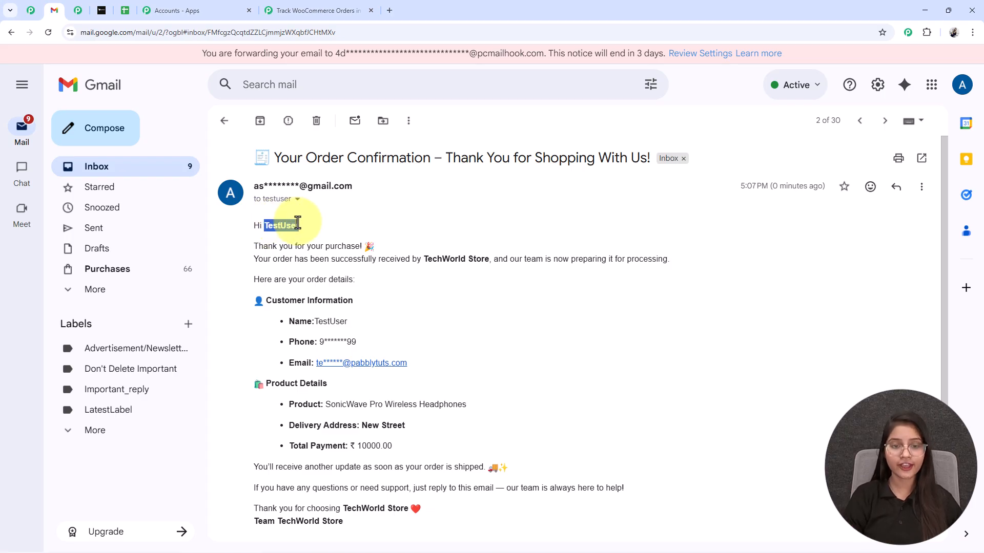
left_click_drag(298, 222, 301, 224)
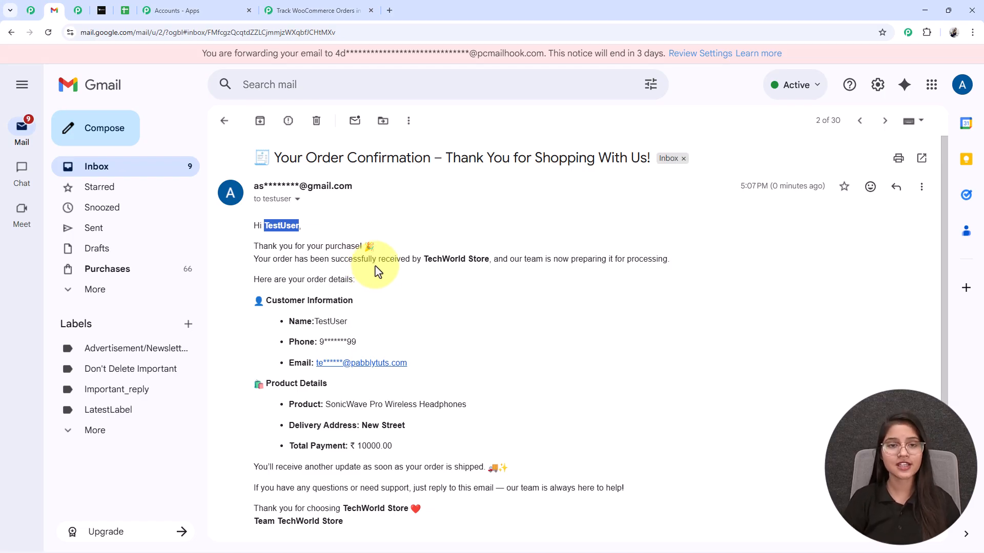
scroll(377, 274, "down", 2)
scroll(385, 273, "up", 2)
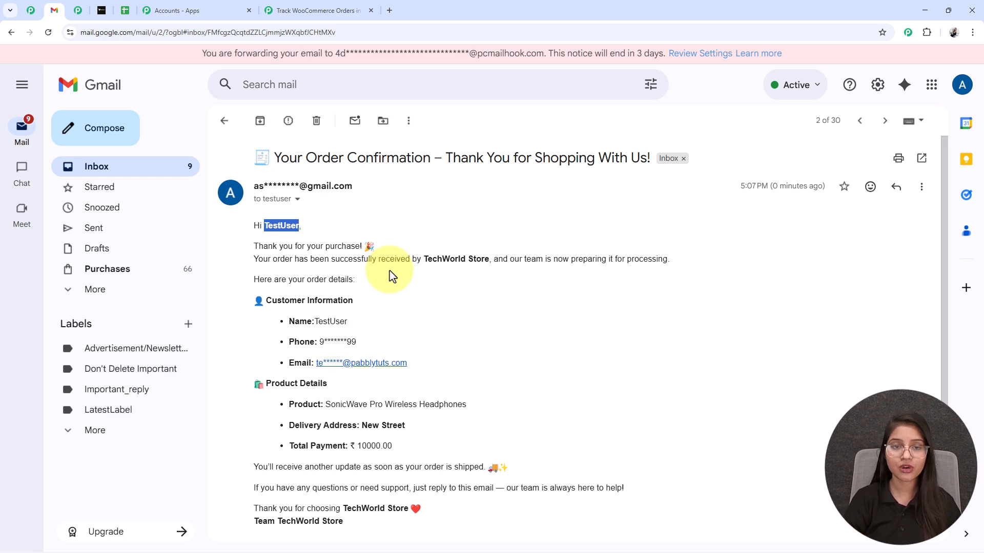
left_click(400, 277)
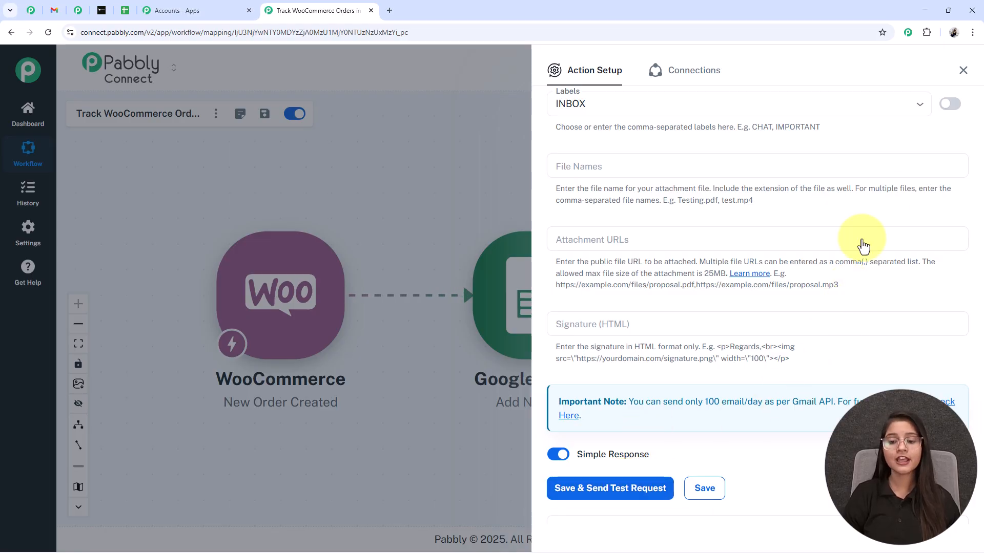
Close the Gmail Action Setup panel and center the three-step workflow on the canvas
left_click(963, 71)
left_click_drag(670, 175, 641, 186)
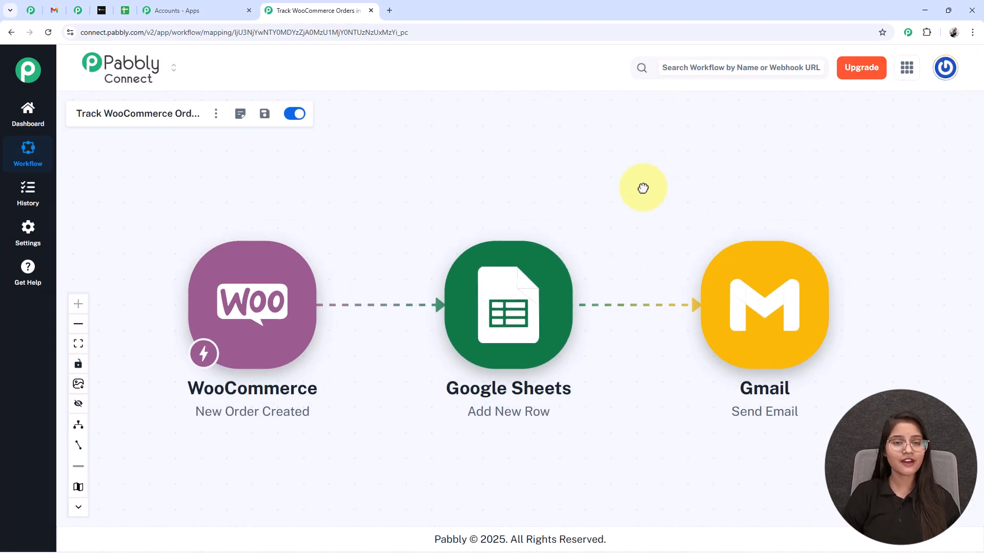